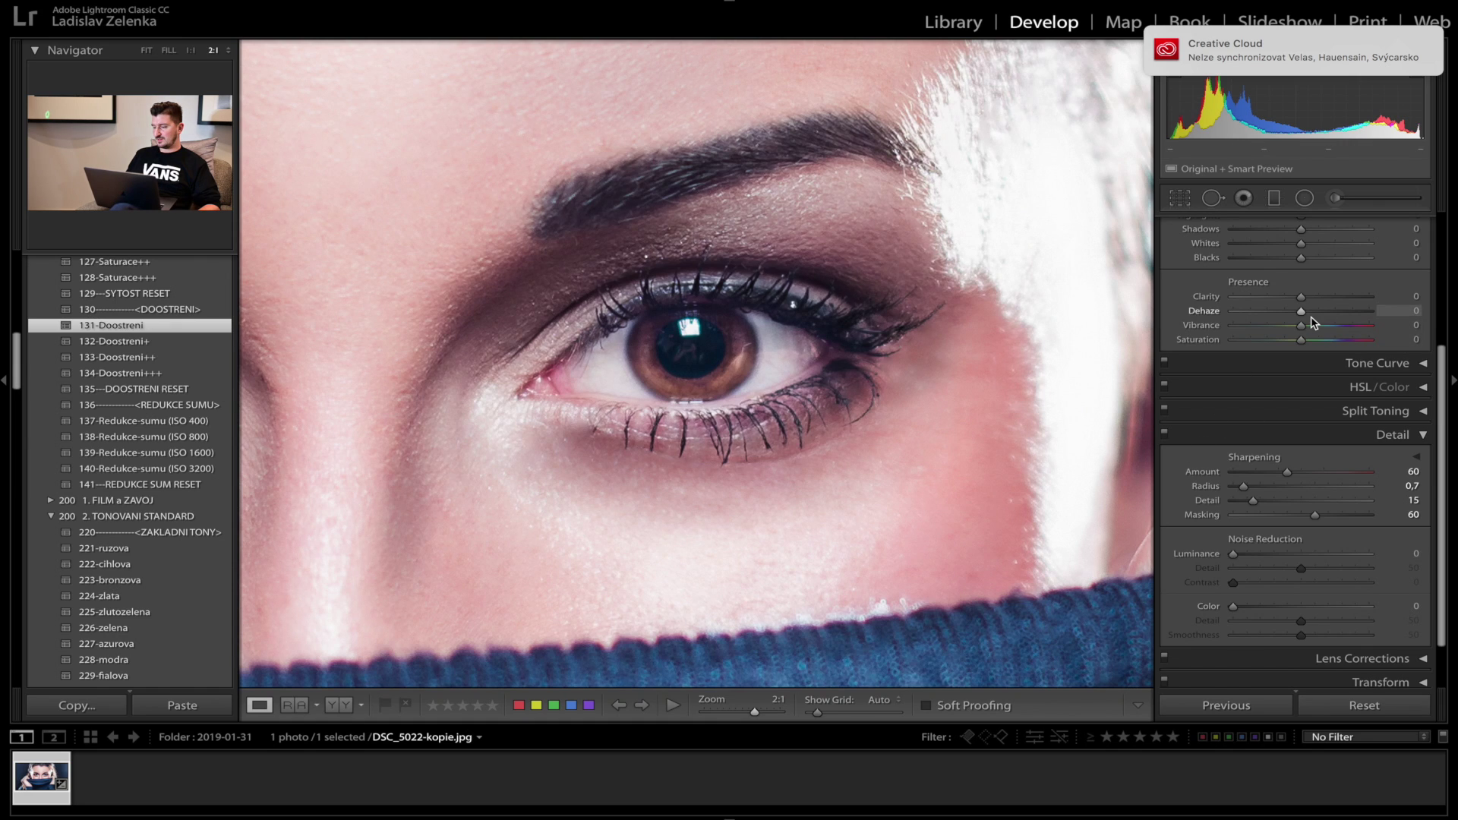
scroll(1315, 322, up, 5)
scroll(1314, 323, down, 2)
key(XF86MonBrightnessUp)
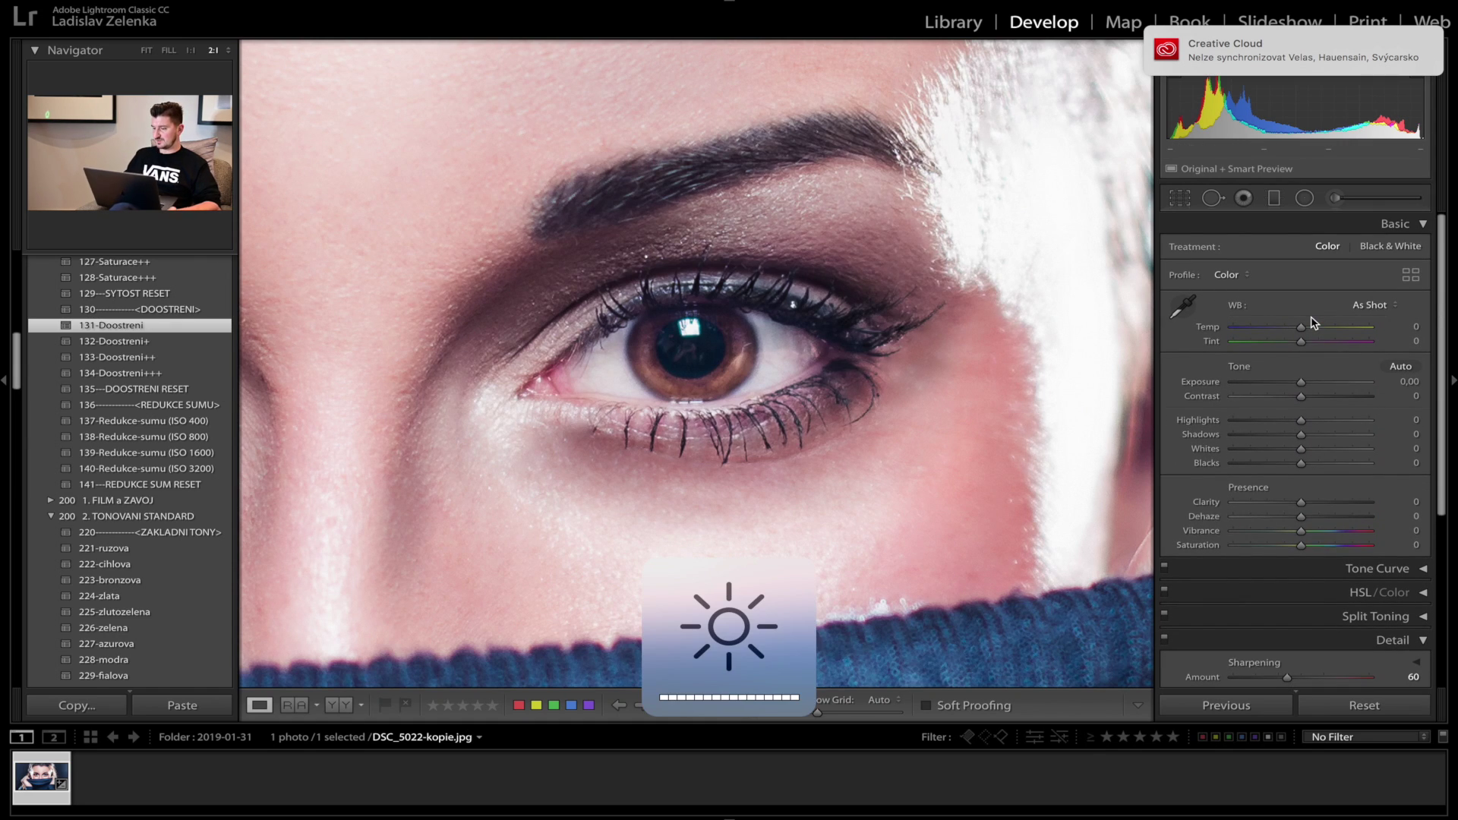
click(572, 375)
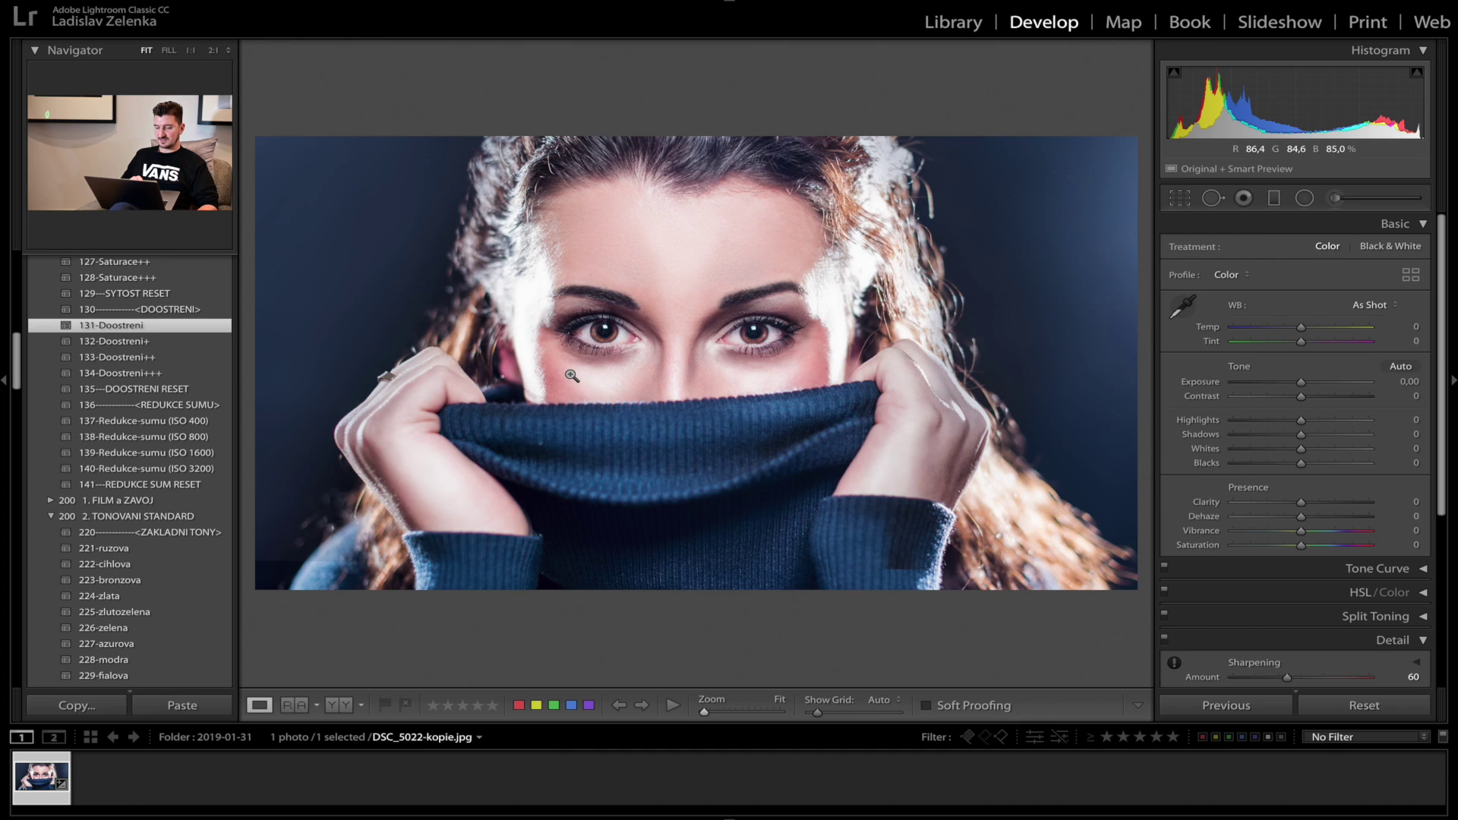
click(779, 347)
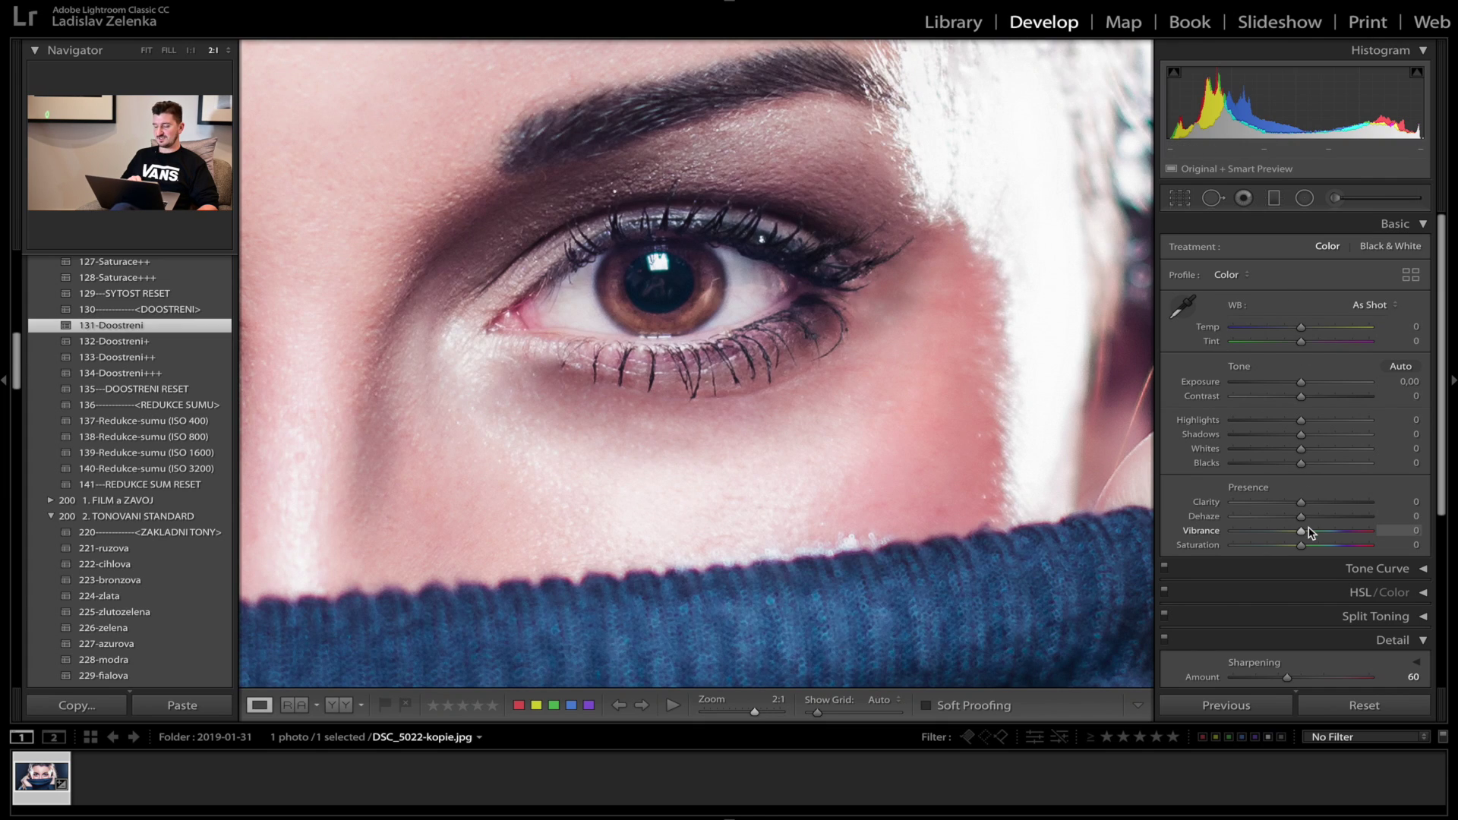
scroll(1308, 532, down, 3)
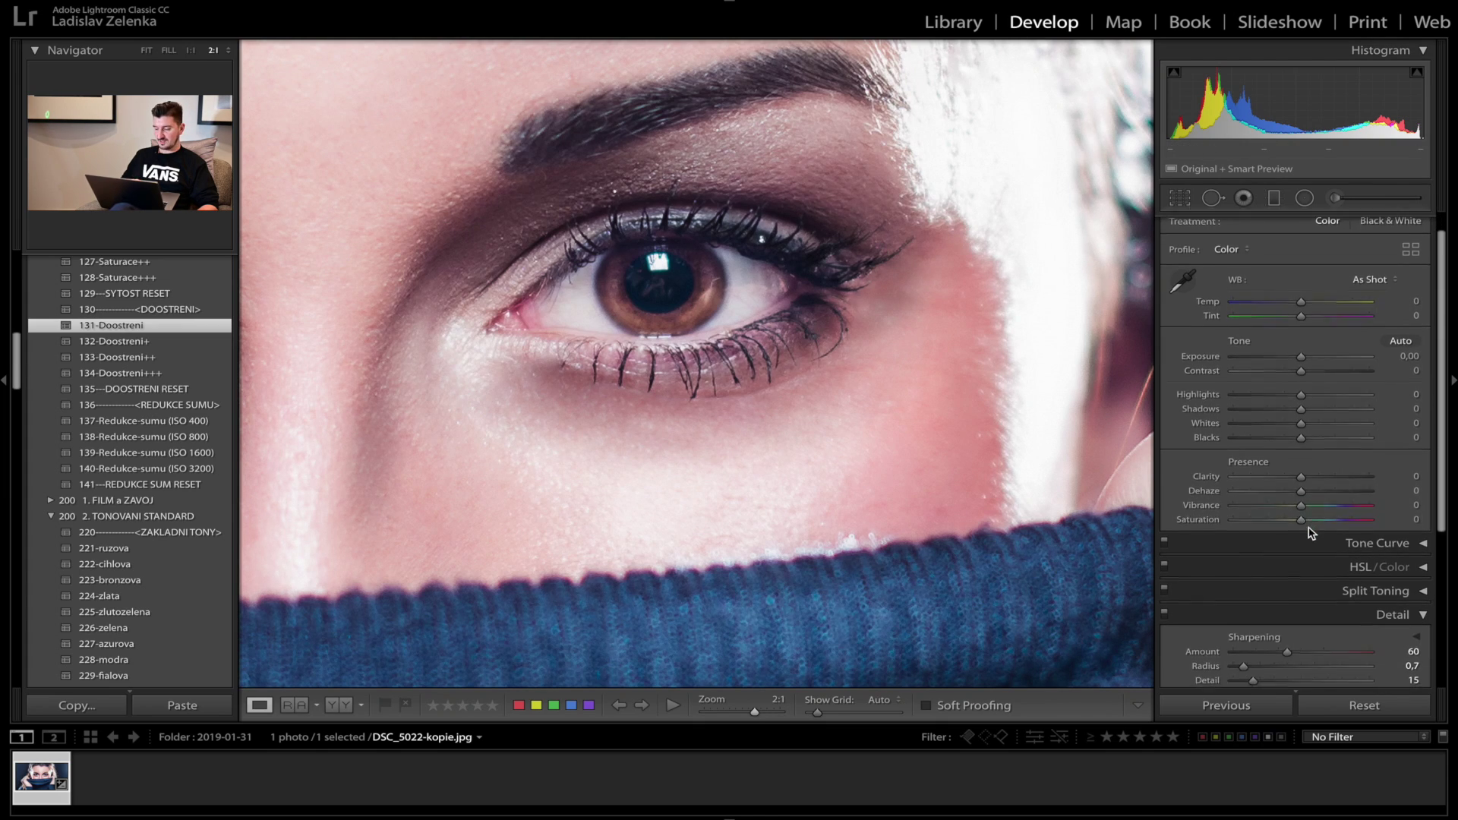
scroll(1308, 531, down, 3)
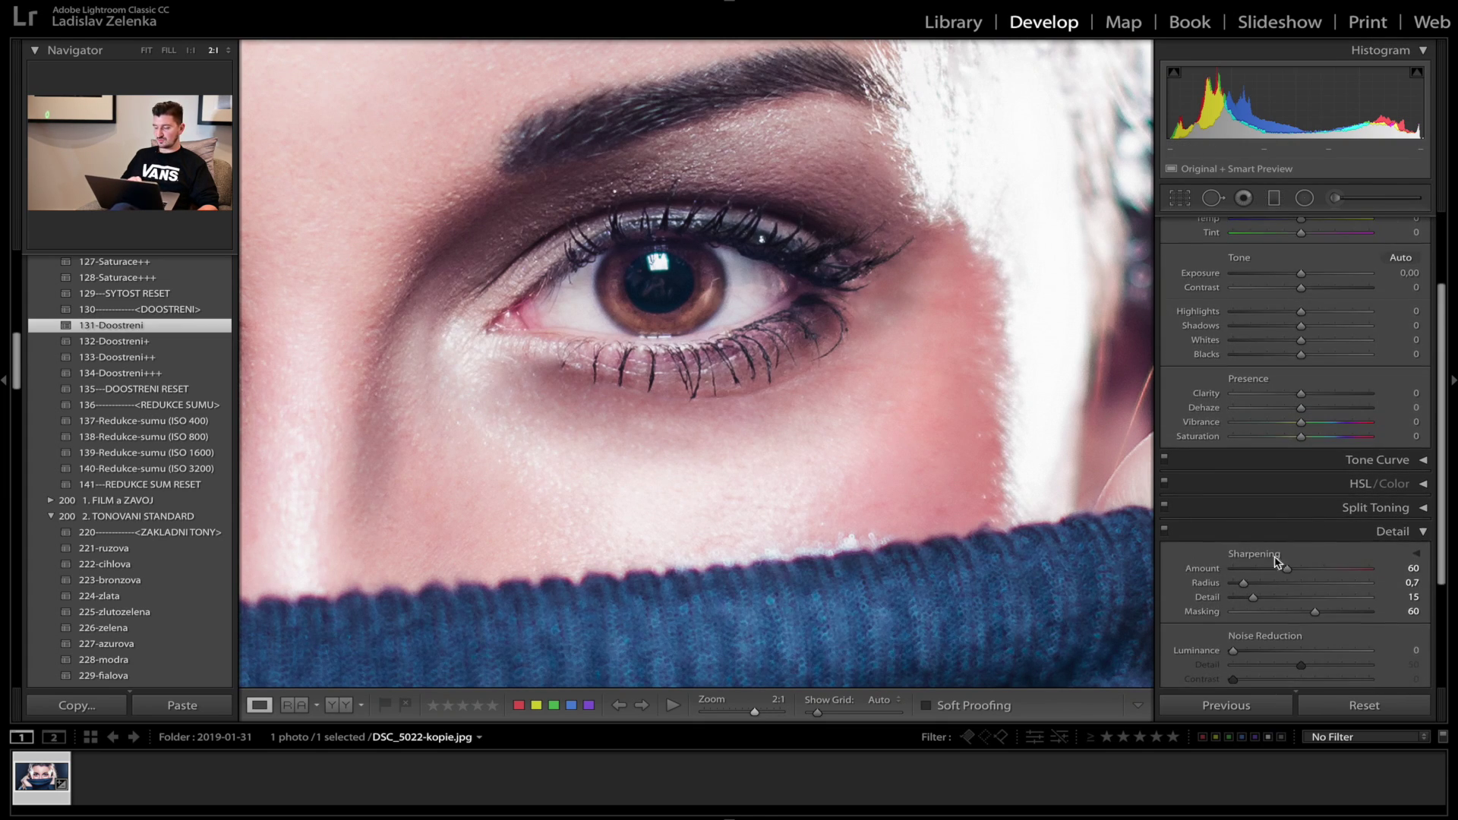
scroll(1419, 533, down, 3)
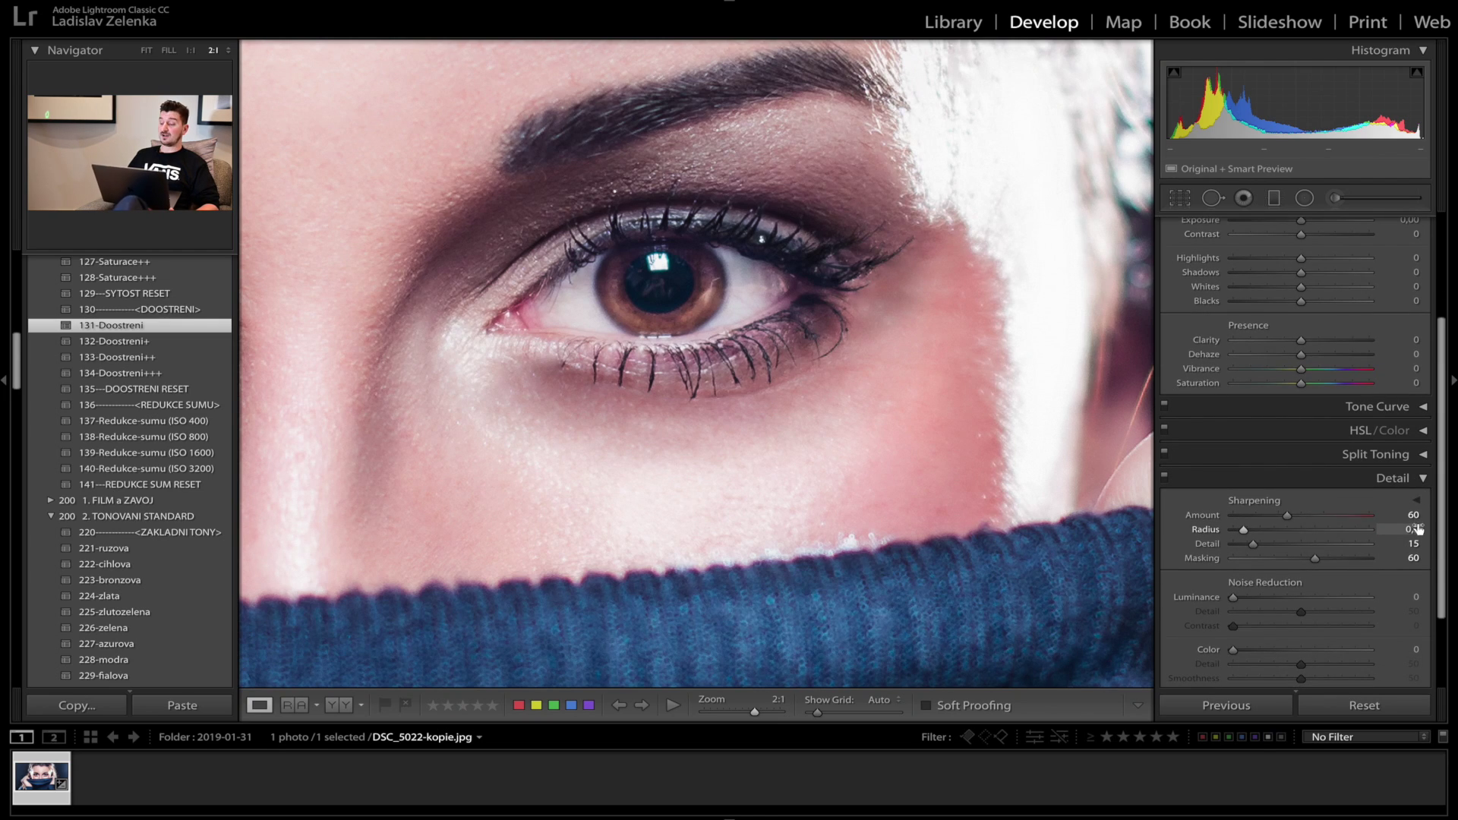
click(1163, 477)
click(1163, 479)
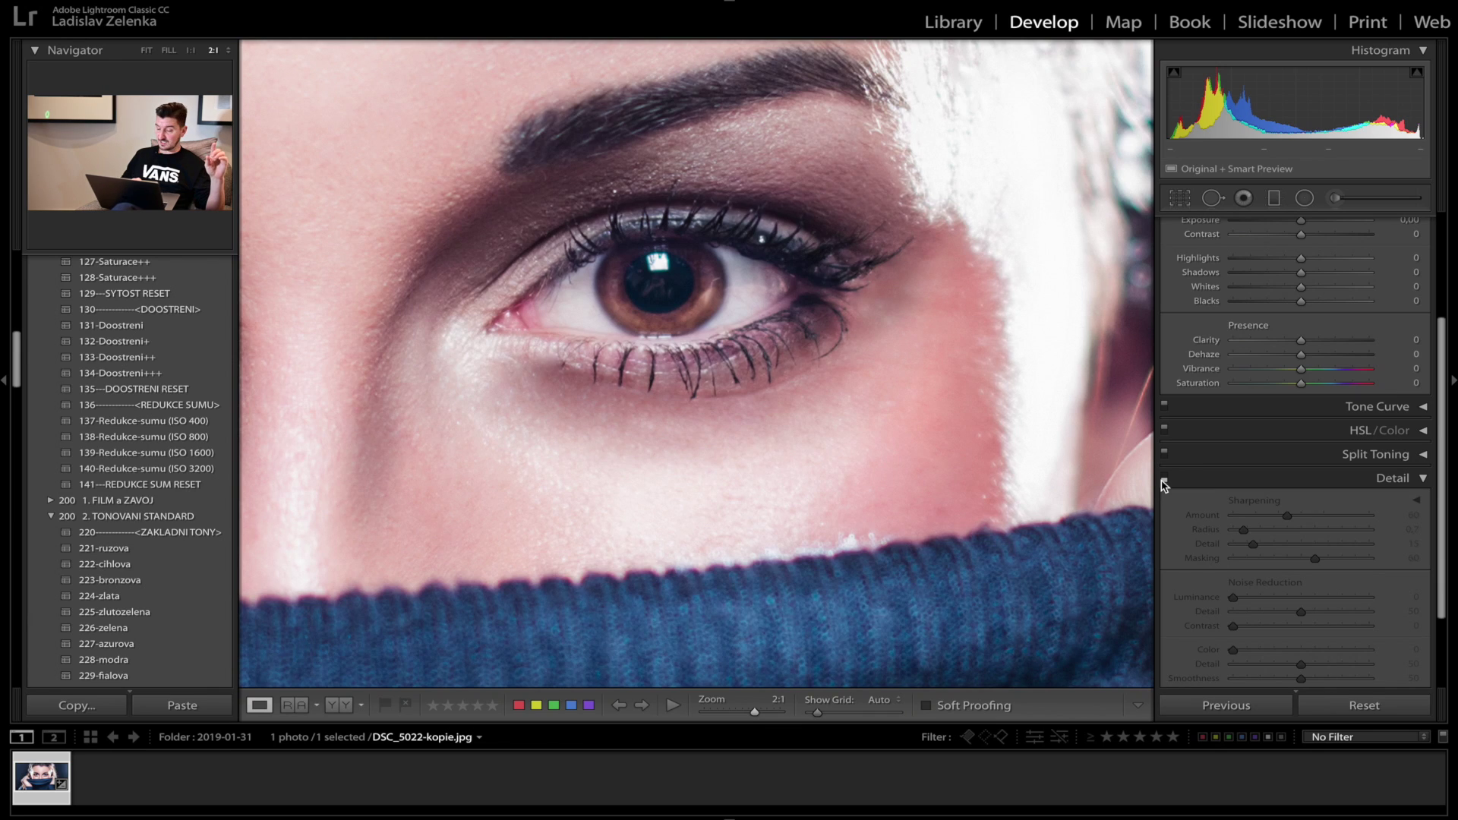
click(1163, 479)
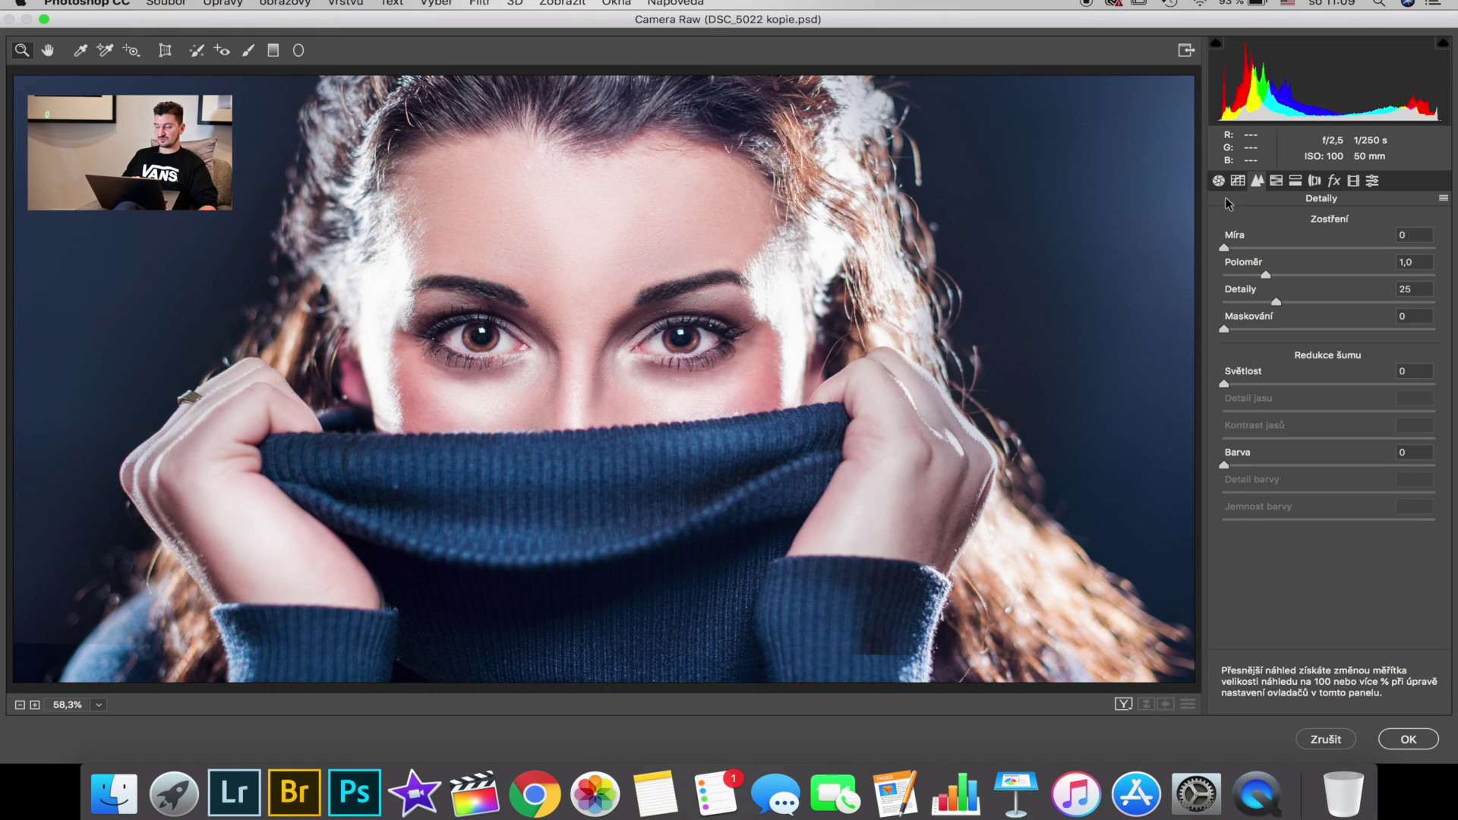
Set the Camera Raw Detail sharpening Radius to 0,8
click(1218, 183)
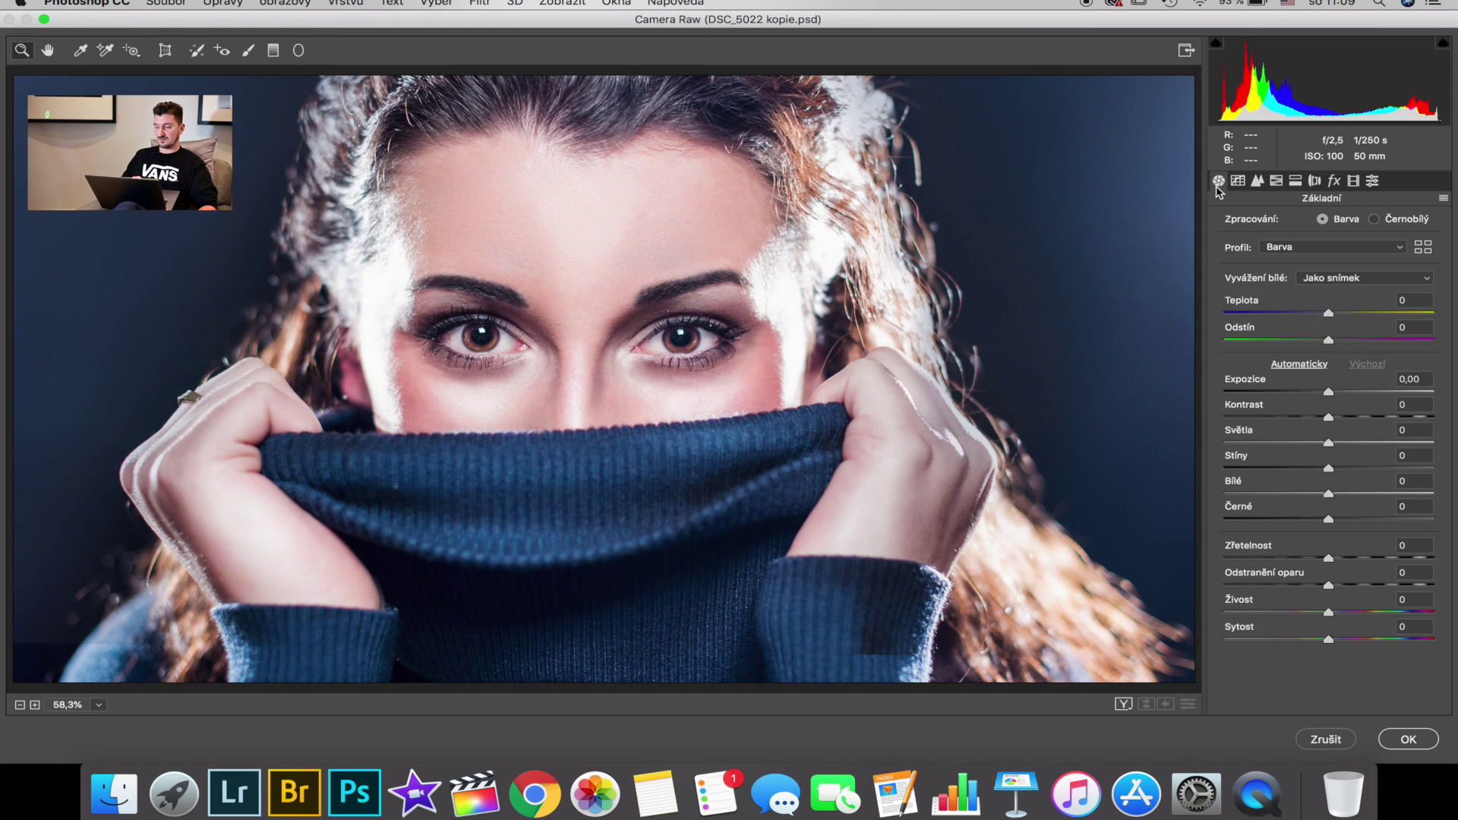
click(1257, 182)
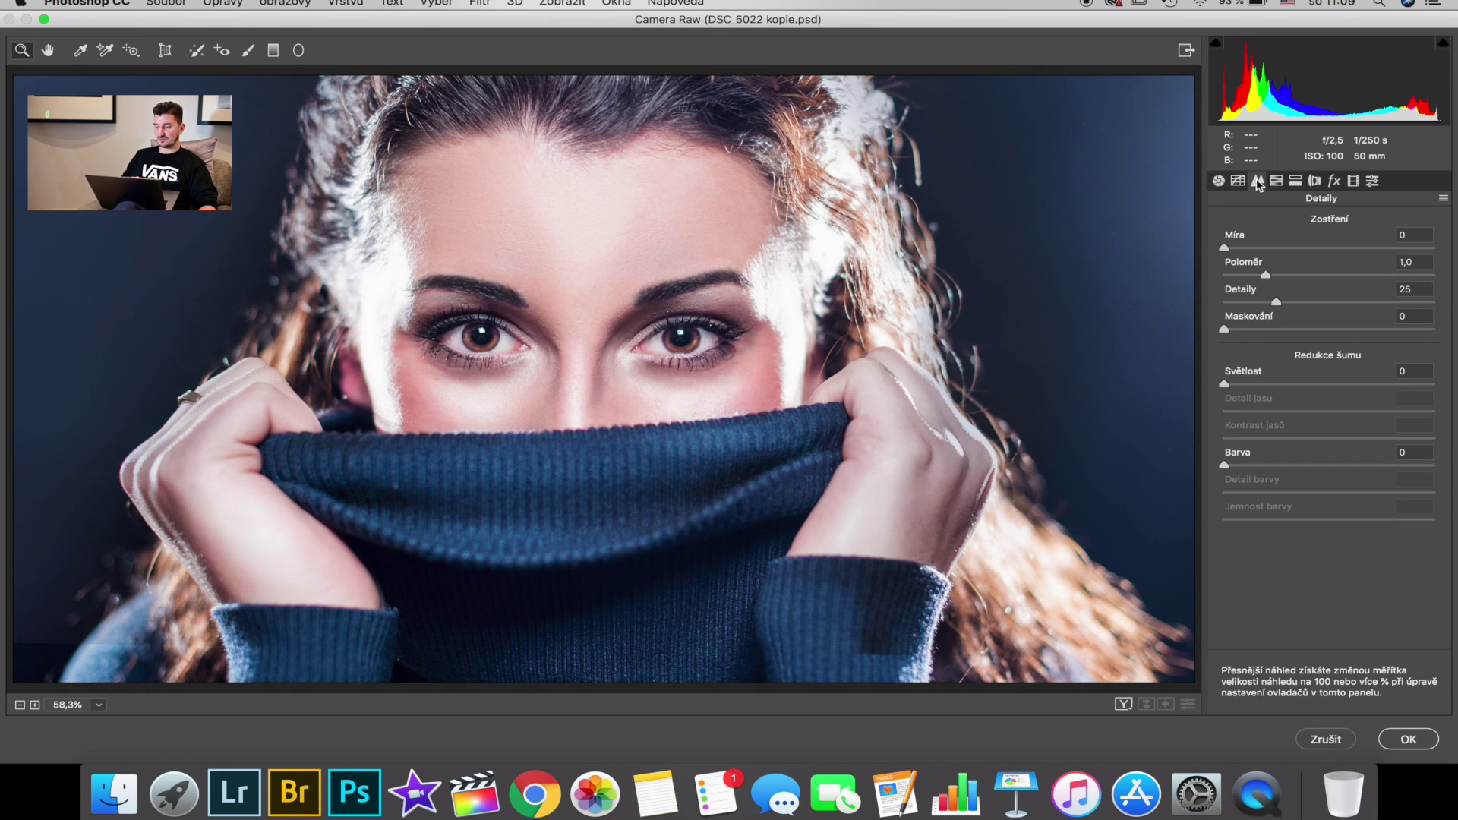
click(1251, 275)
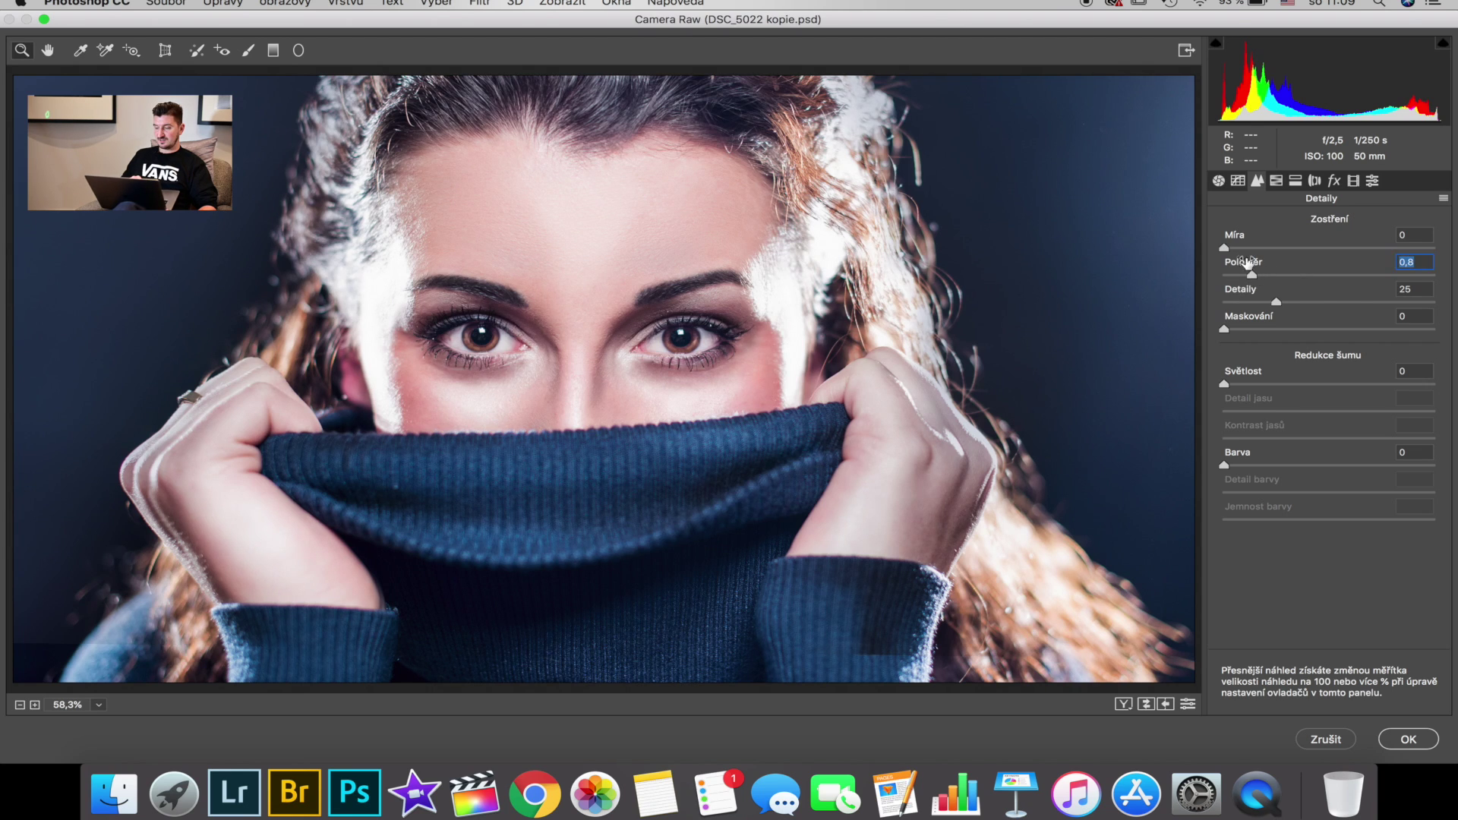
key(shift+Tab)
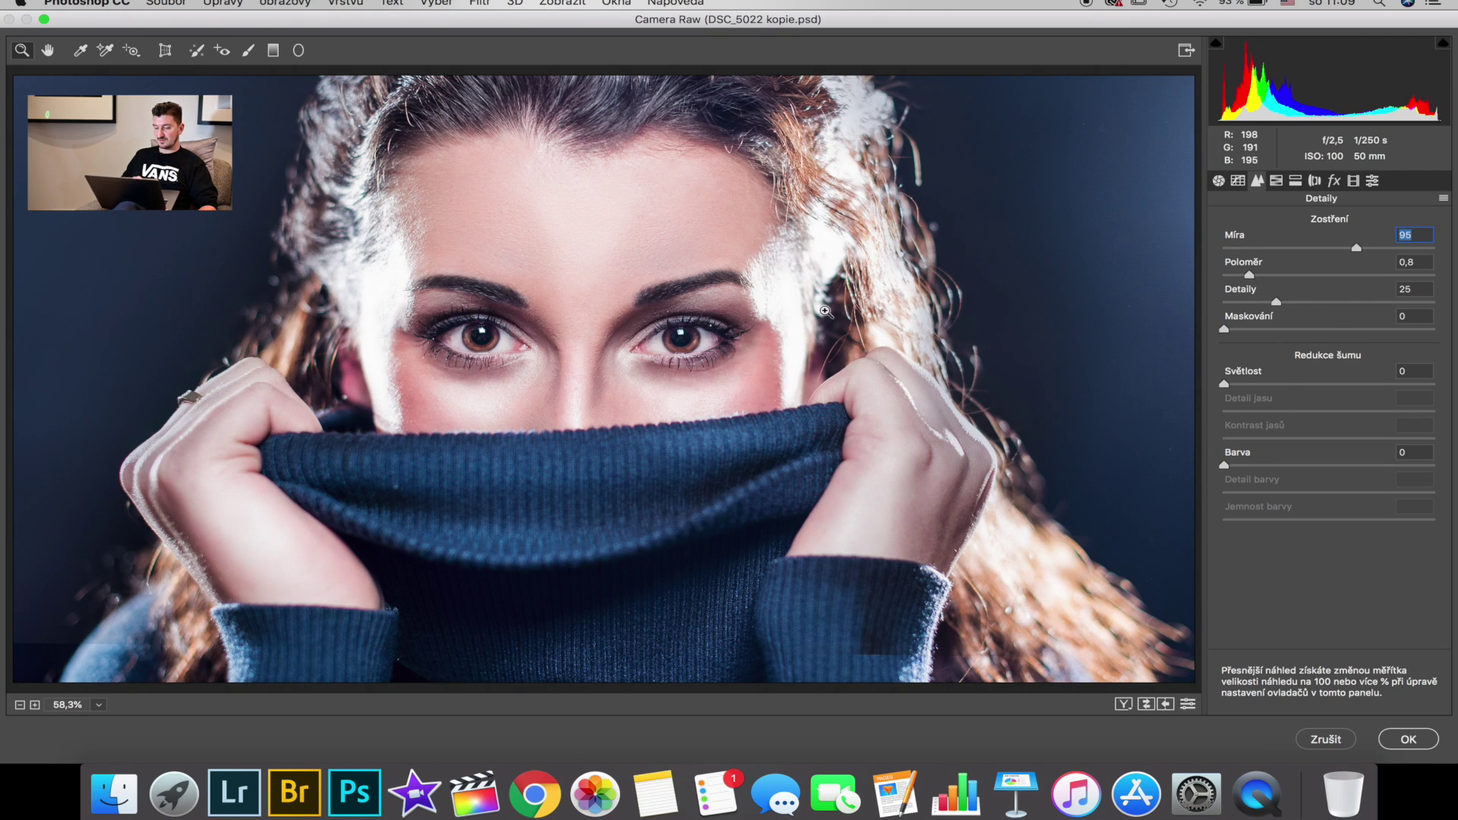
Zoom to 200% on the eye and bring the sharpening Amount from about 100 down to 69
click(691, 306)
click(608, 330)
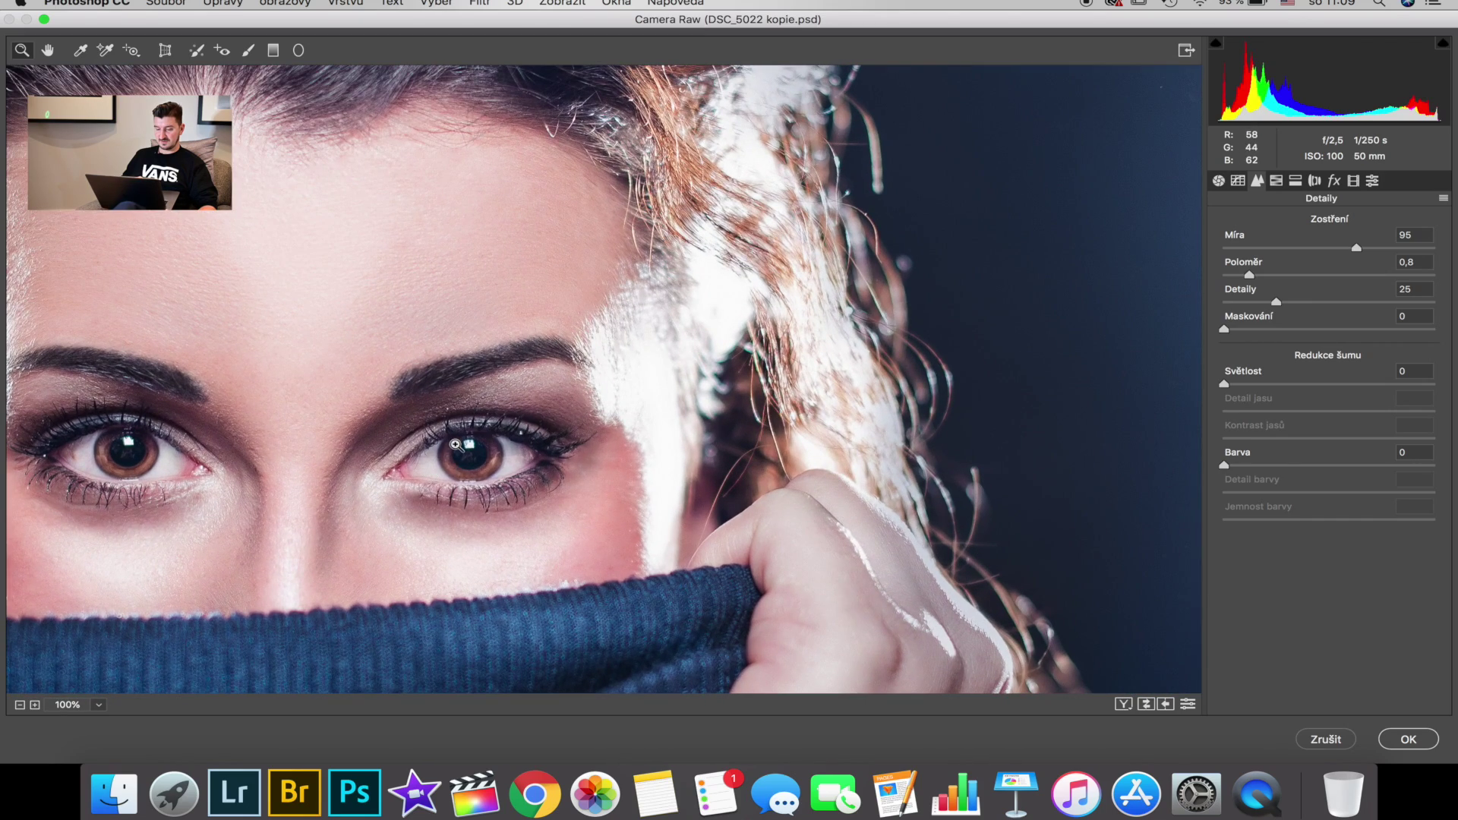
click(457, 443)
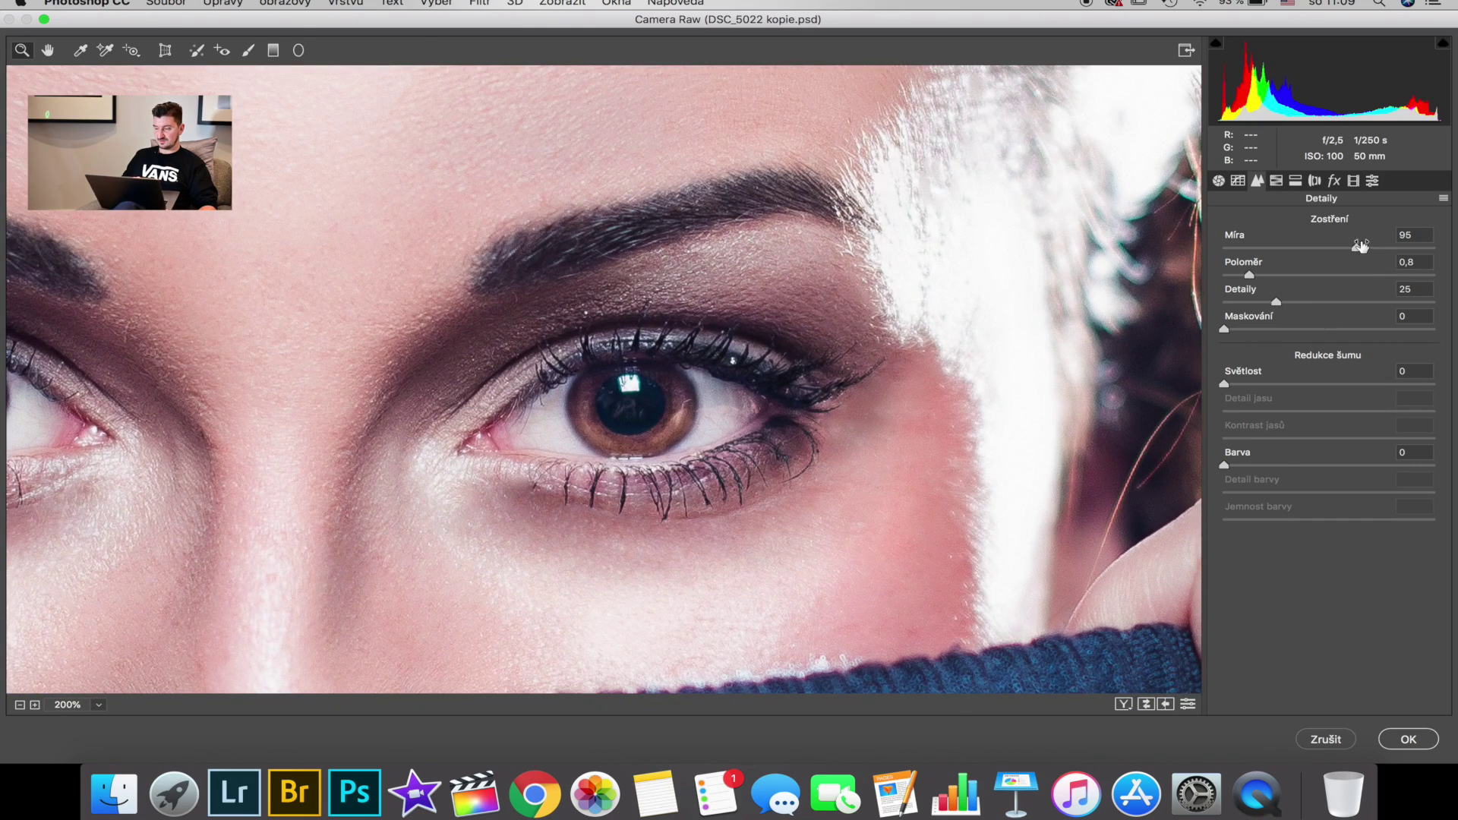
mouse_move(1356, 248)
mouse_down()
mouse_move(1371, 248)
mouse_move(1345, 292)
mouse_up()
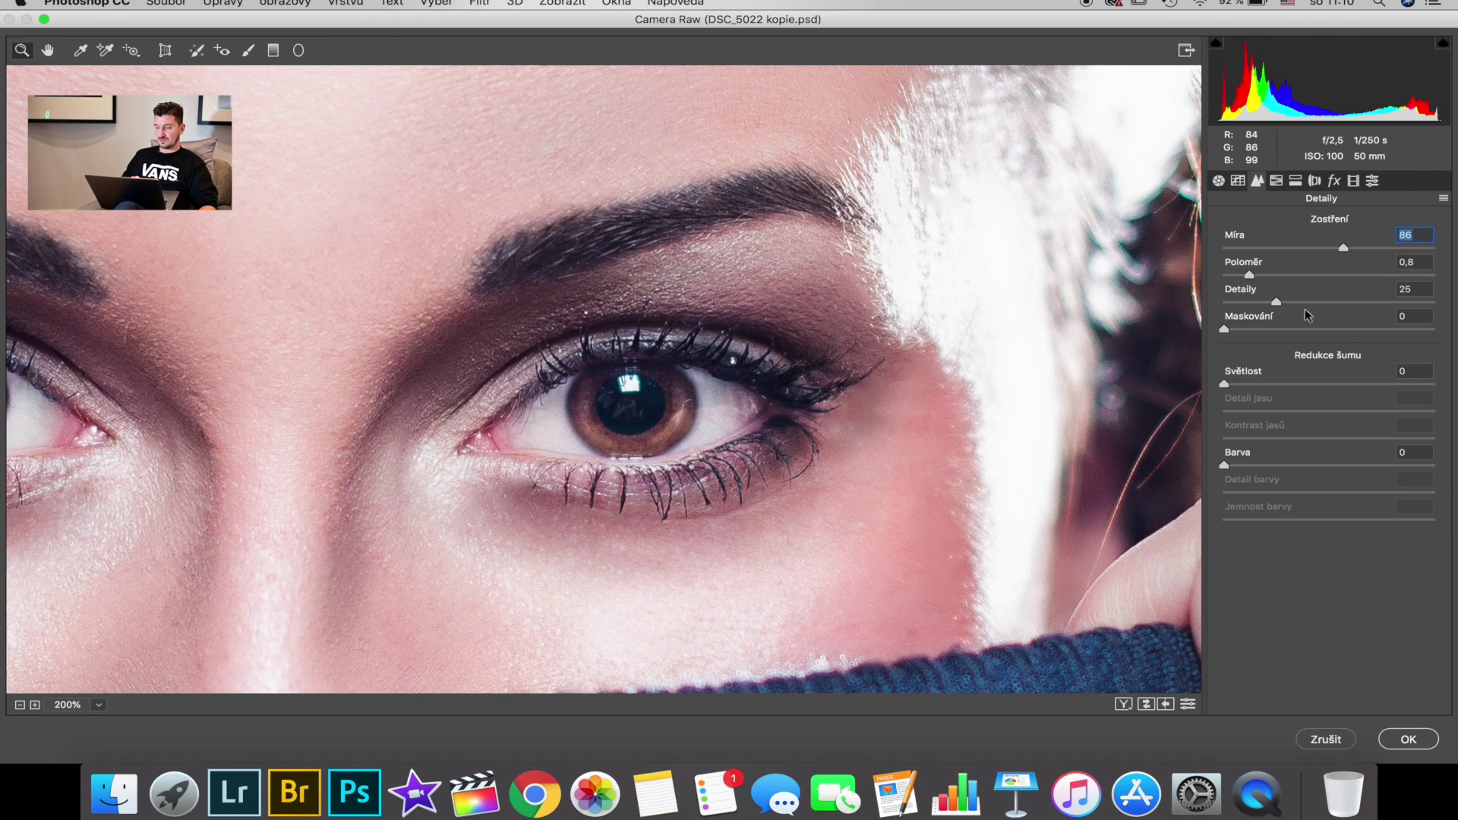
drag(1343, 251, 1320, 252)
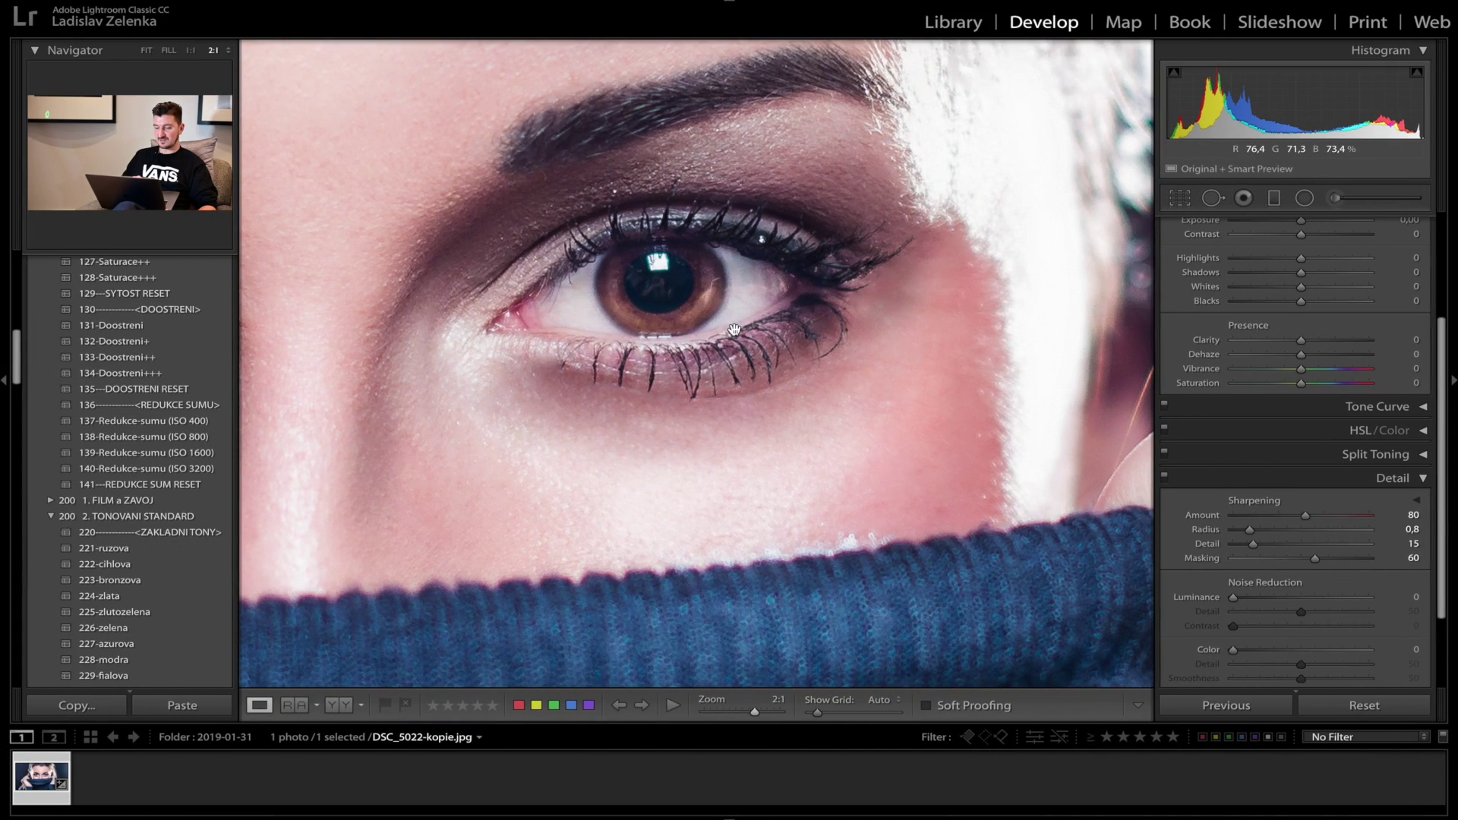
click(734, 331)
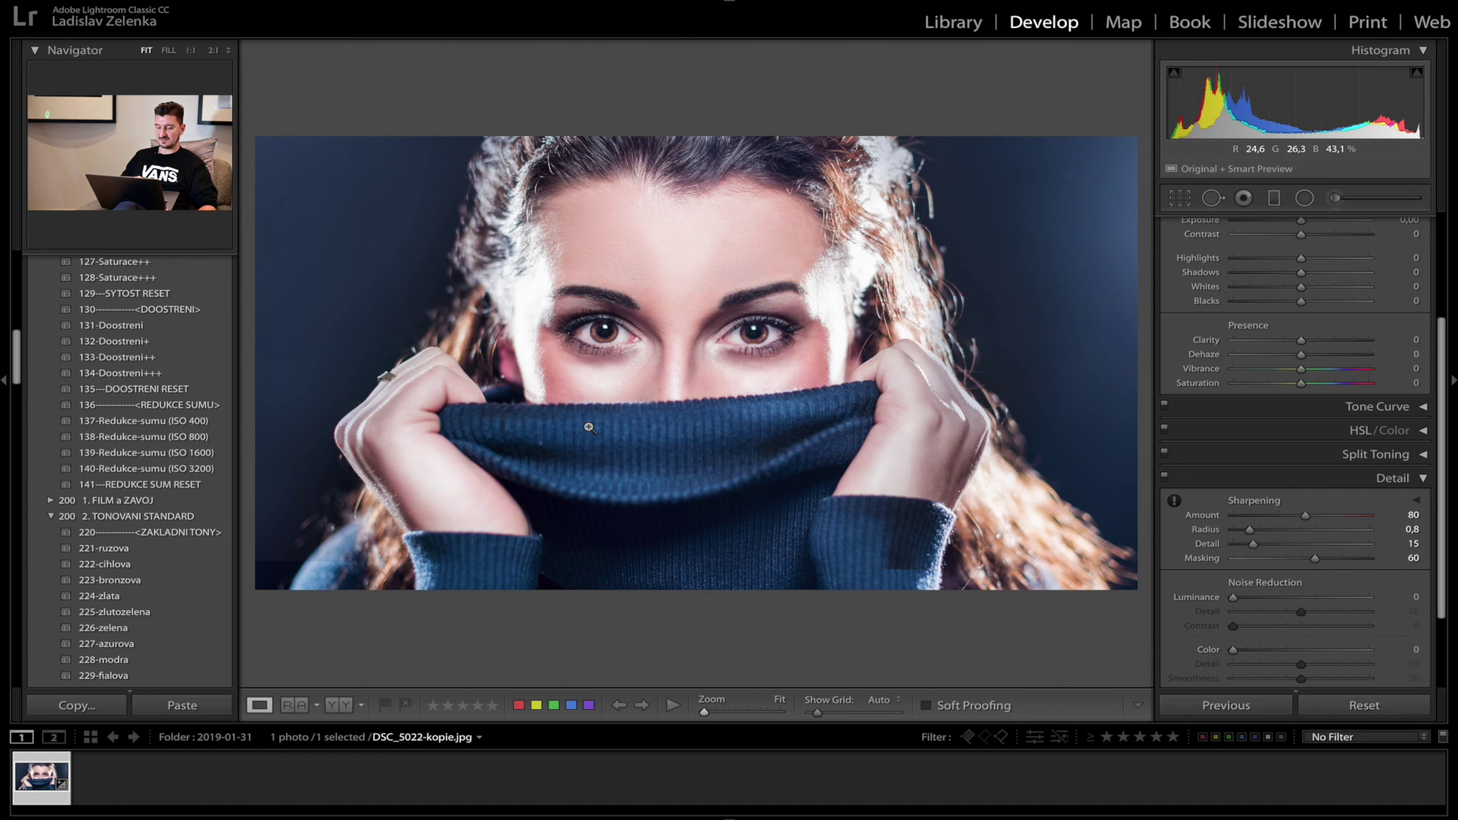
click(748, 324)
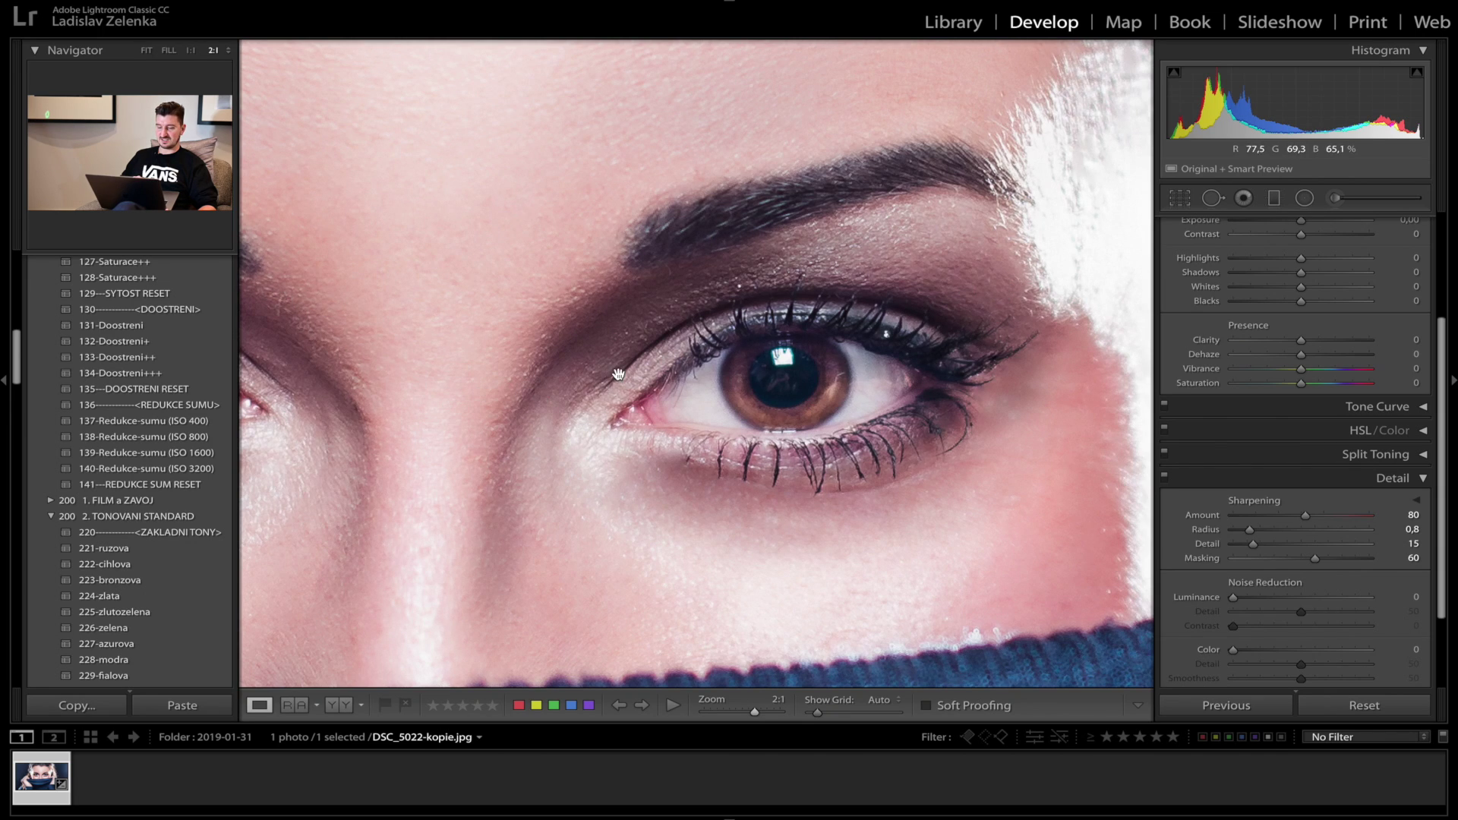
click(577, 177)
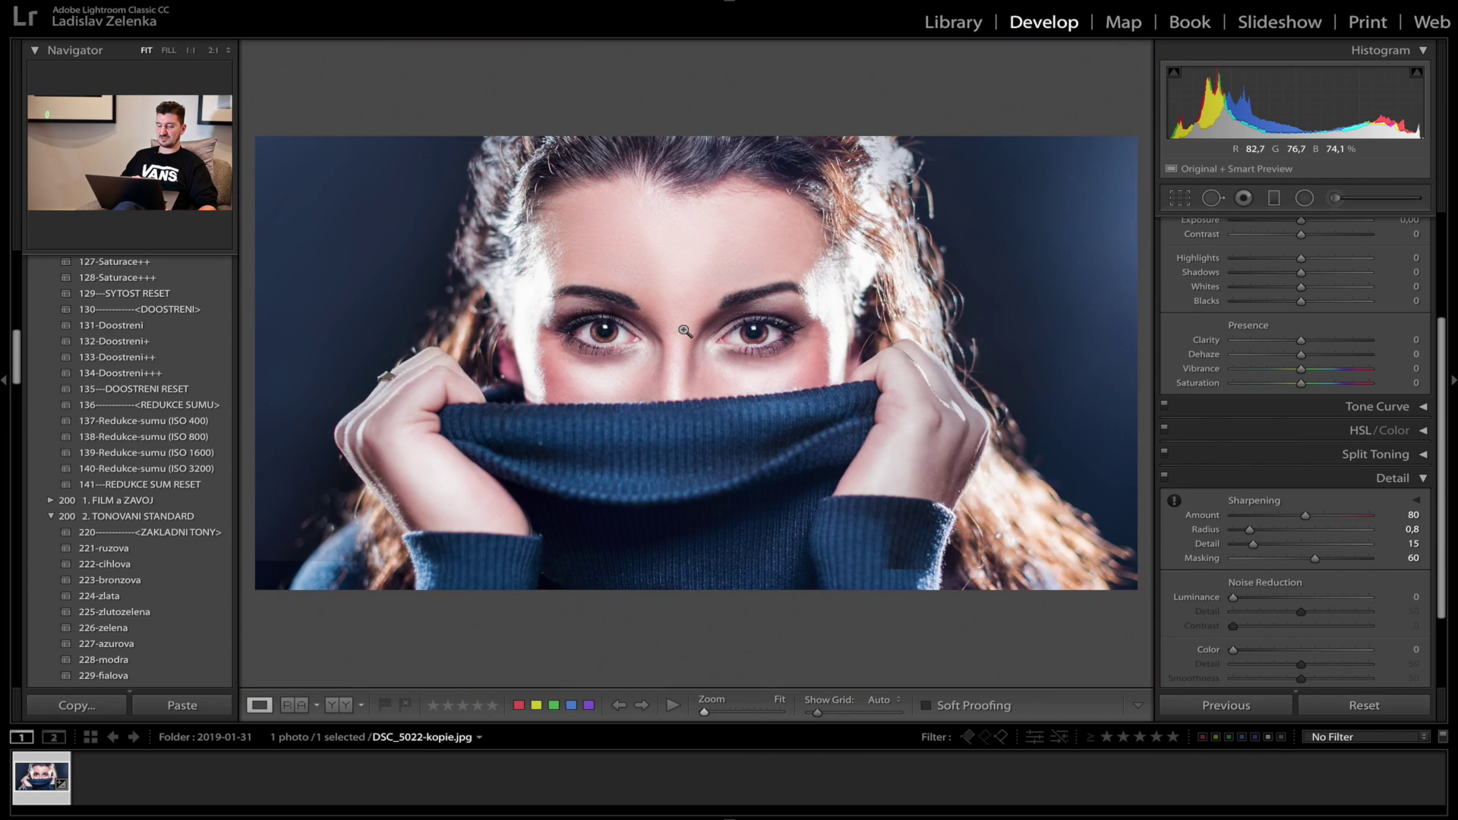
click(759, 336)
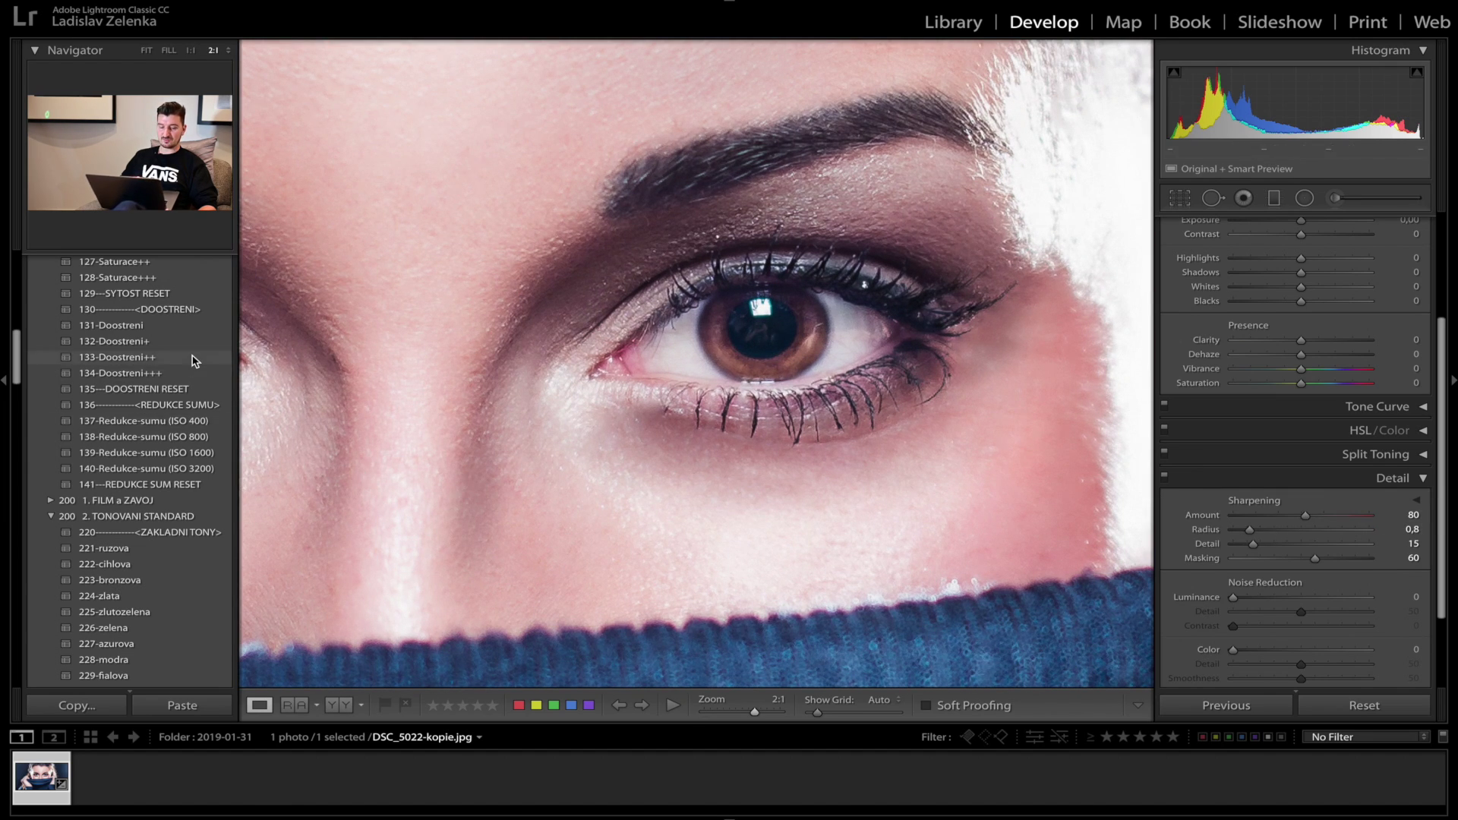
scroll(189, 361, up, 2)
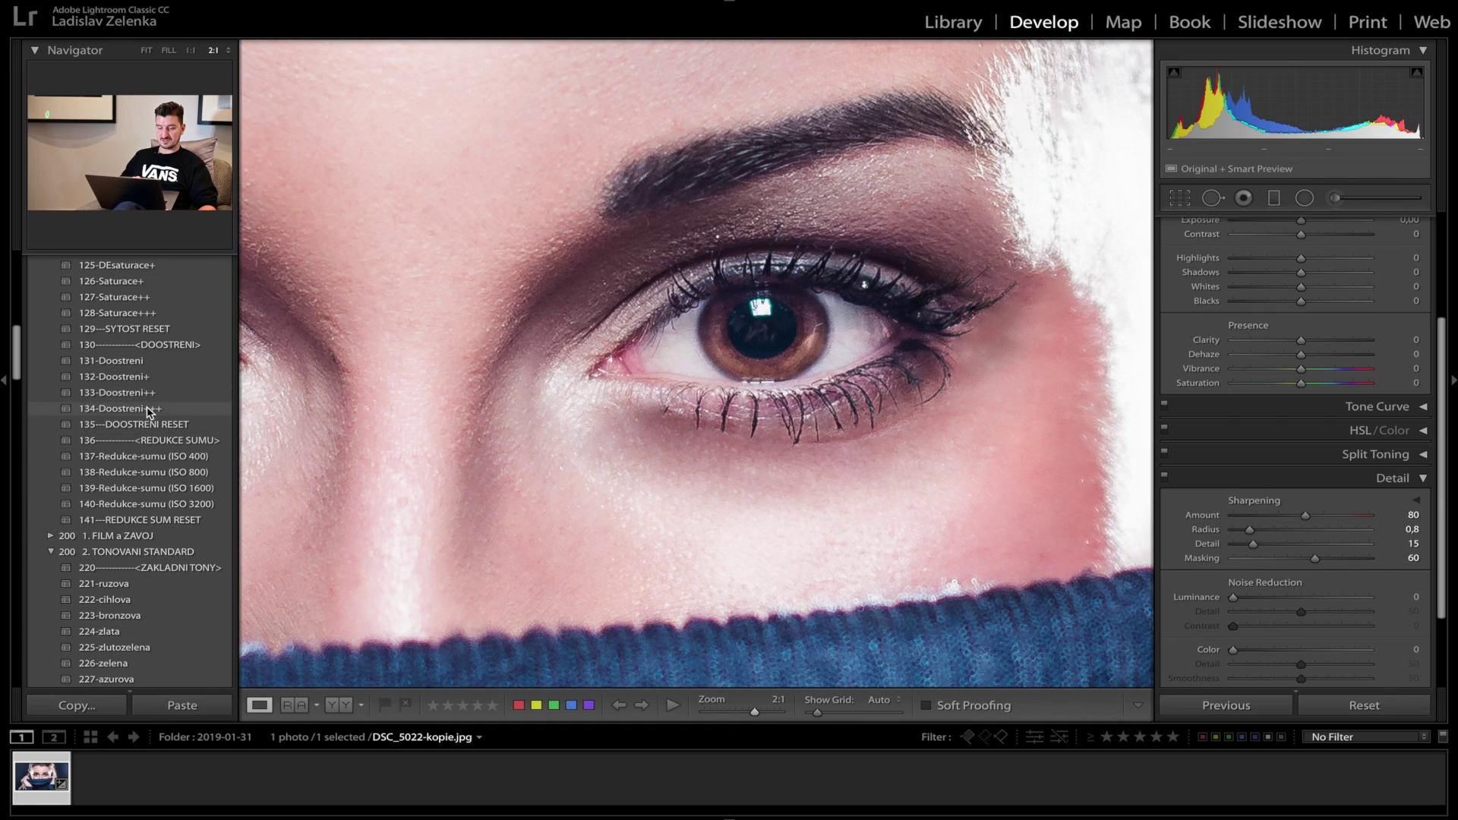
Compare presets 131 through 134-Doostreni, then apply 132-Doostreni+ and view the whole portrait
click(145, 360)
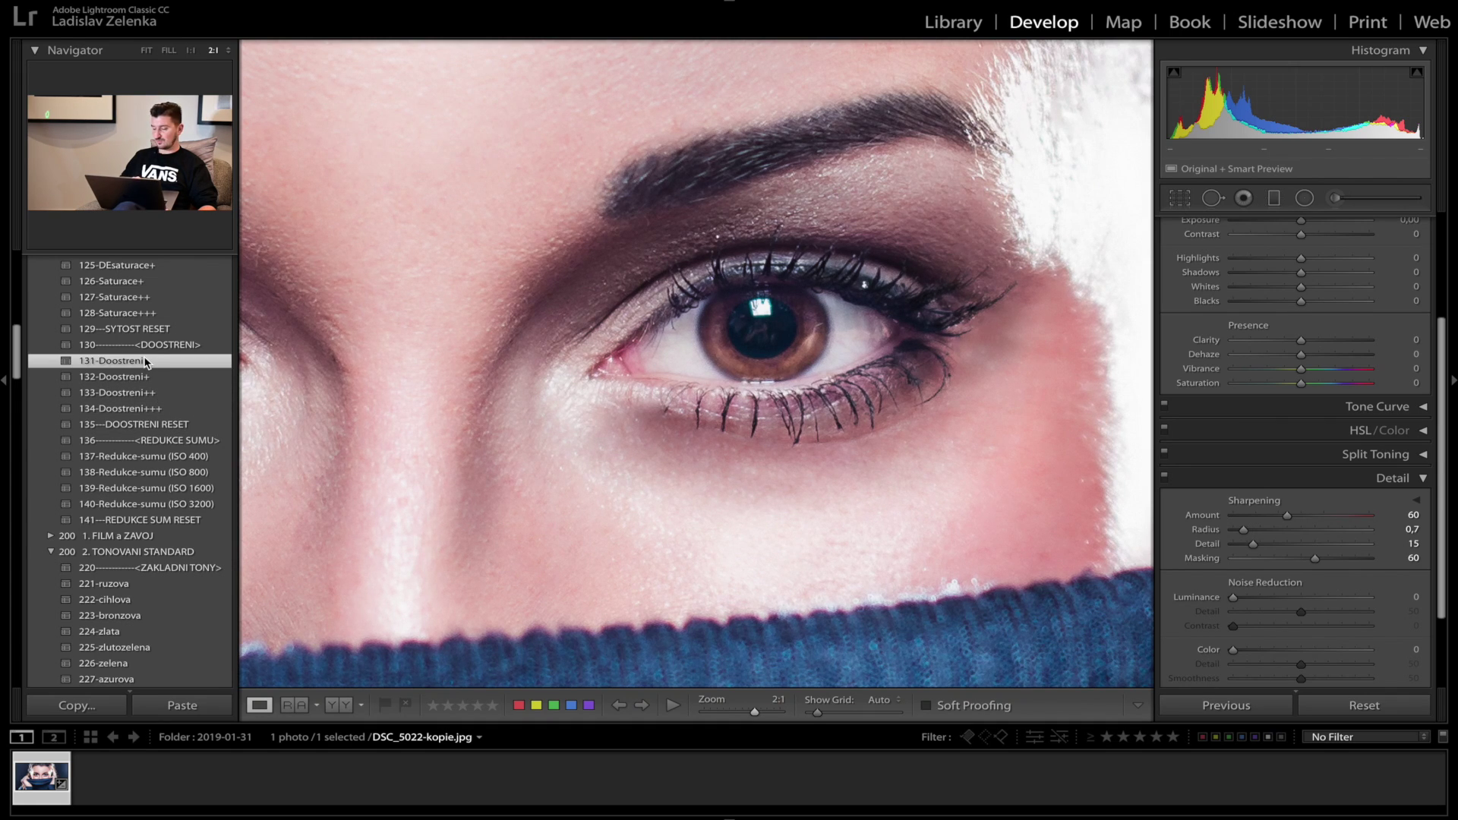
click(145, 380)
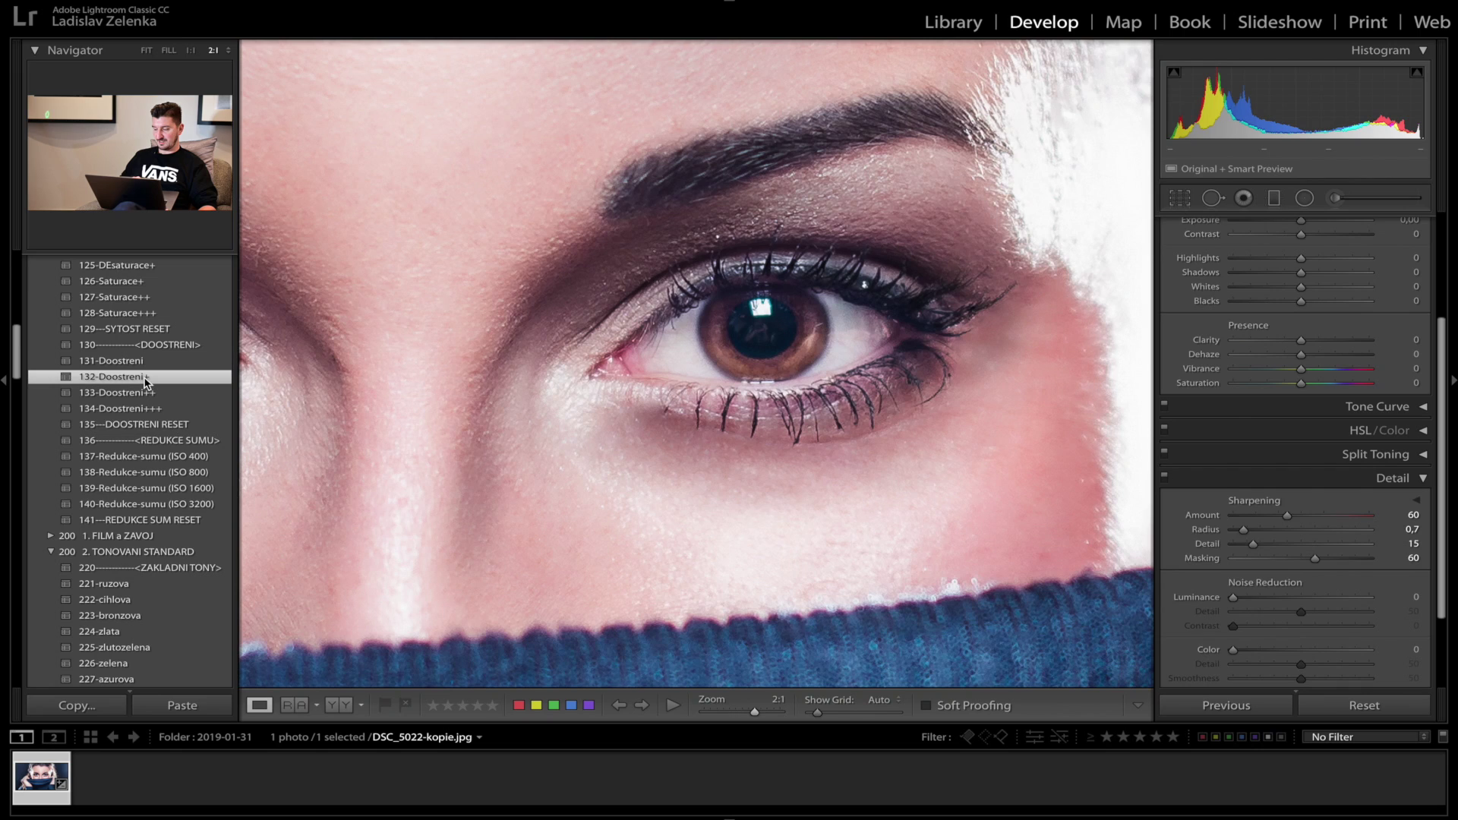
click(145, 394)
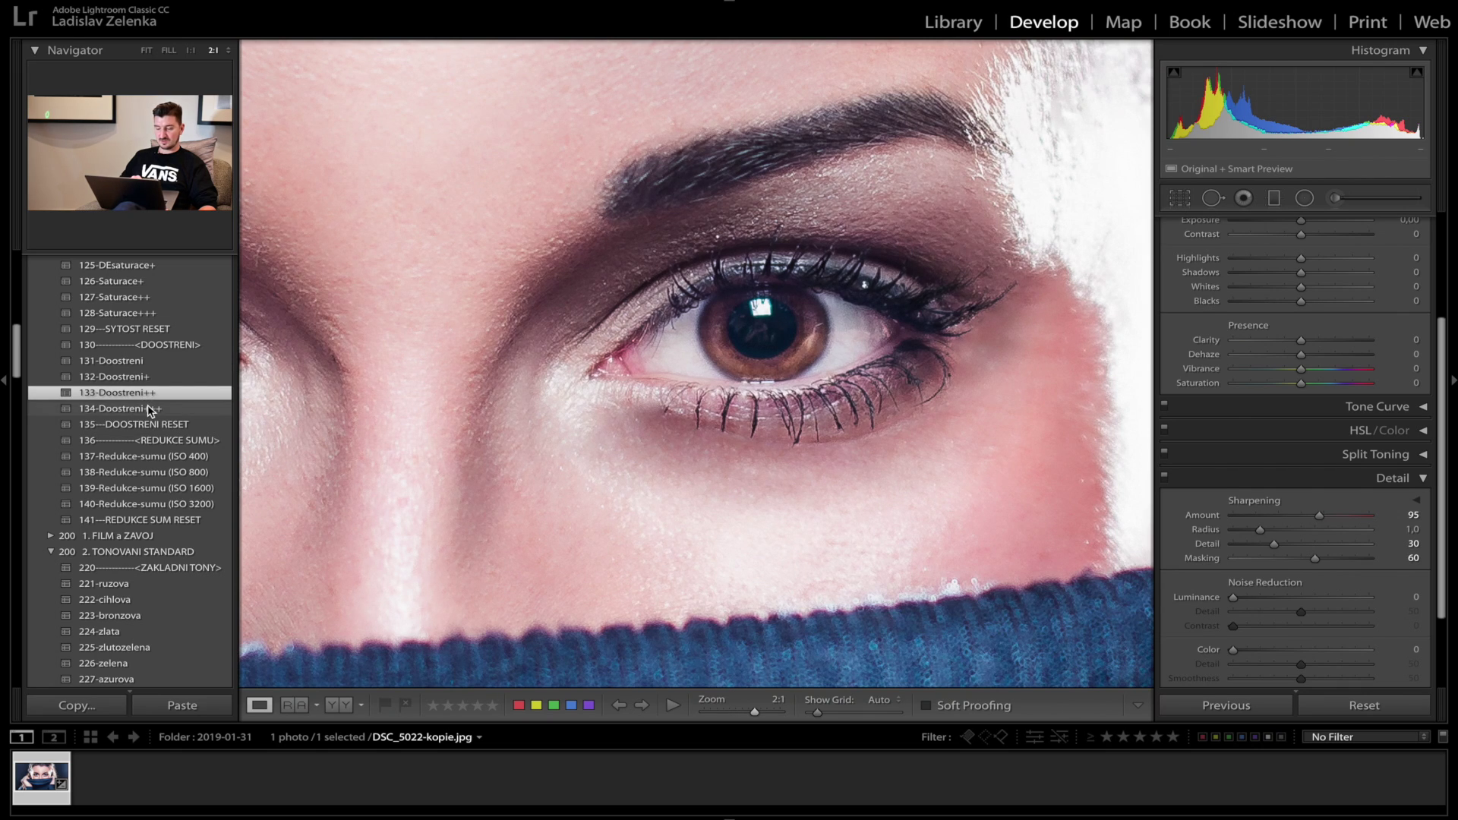
click(150, 410)
click(150, 362)
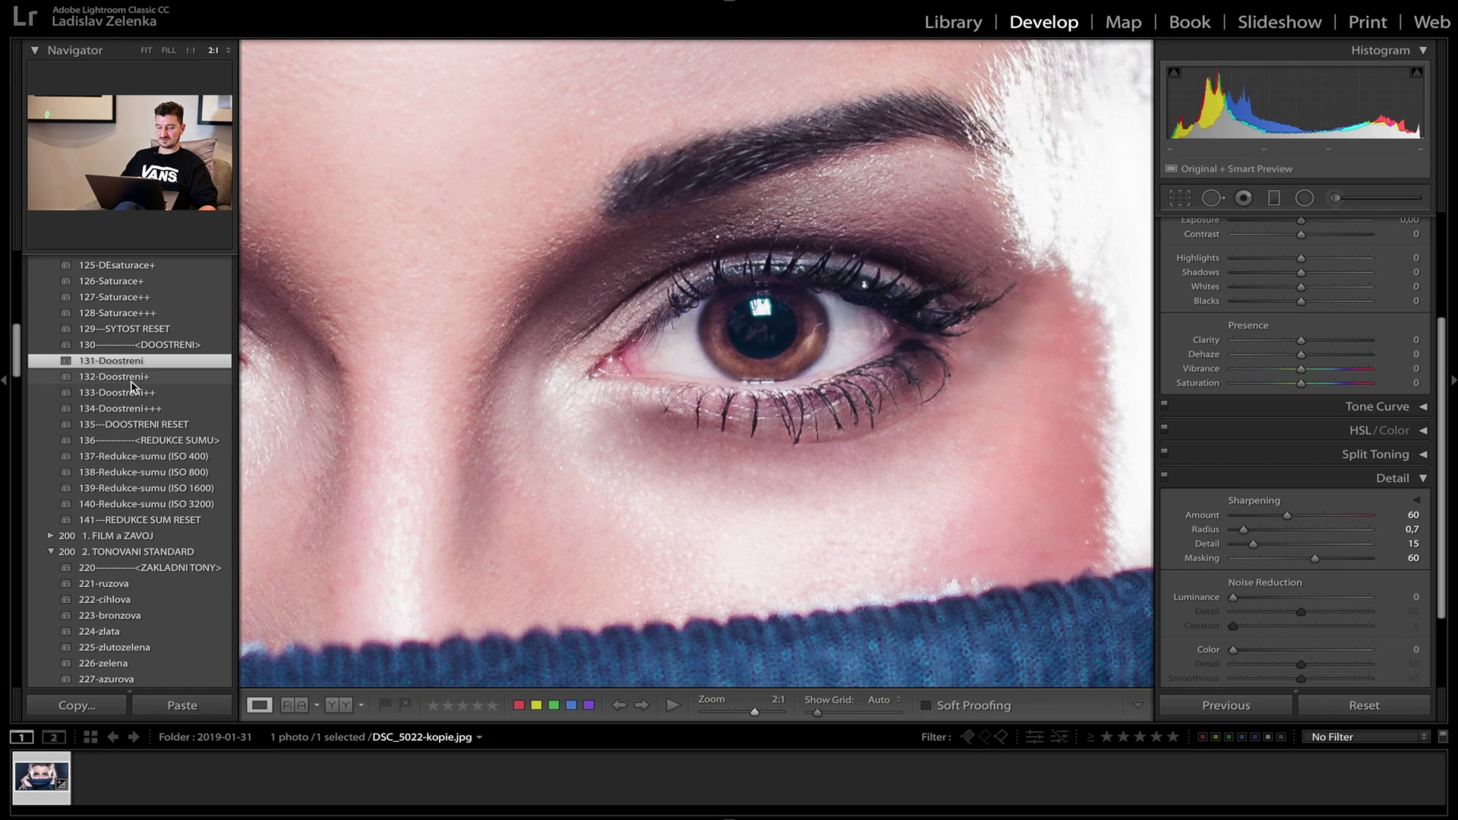
click(136, 378)
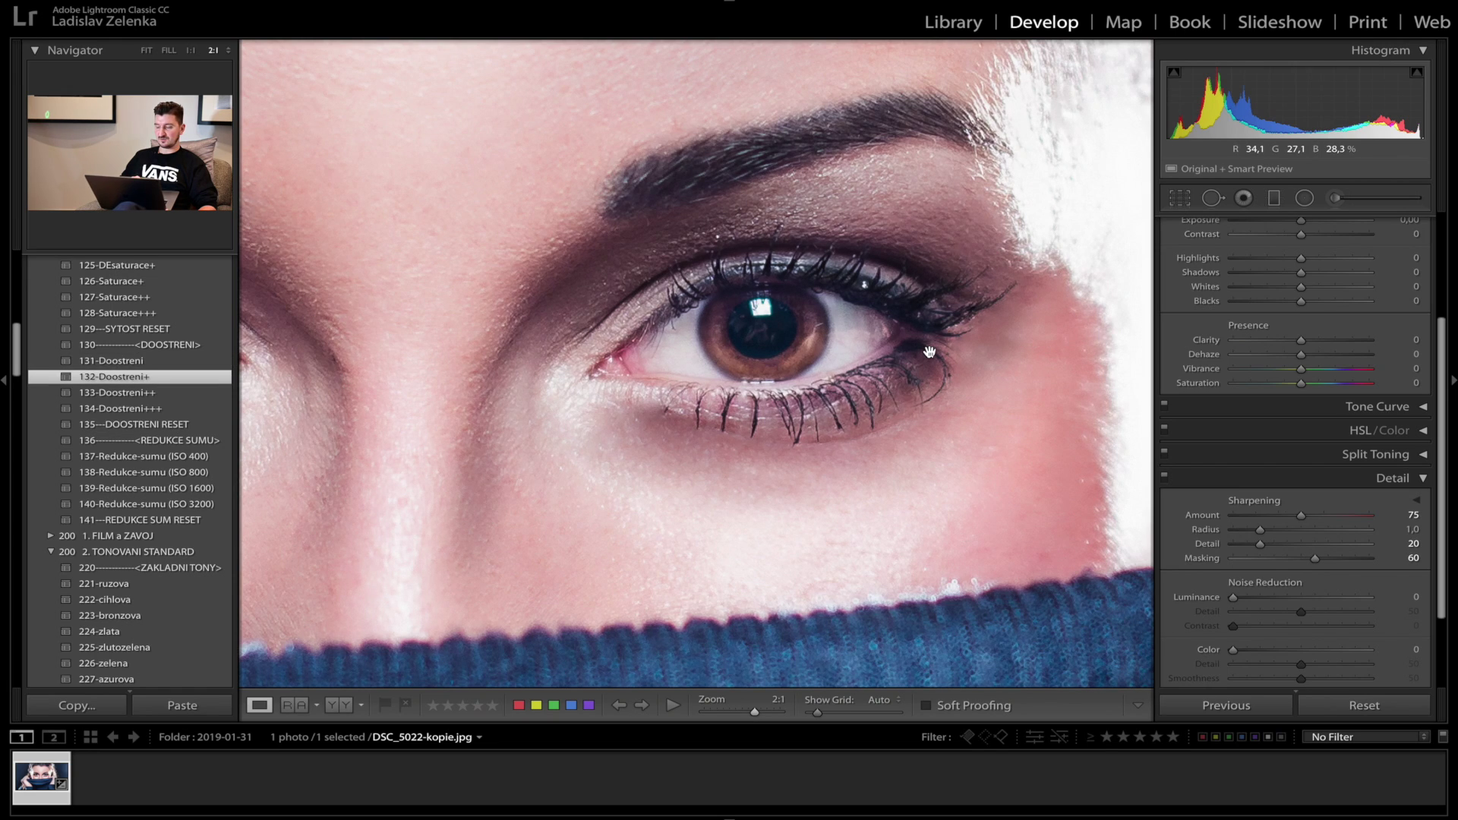
click(908, 202)
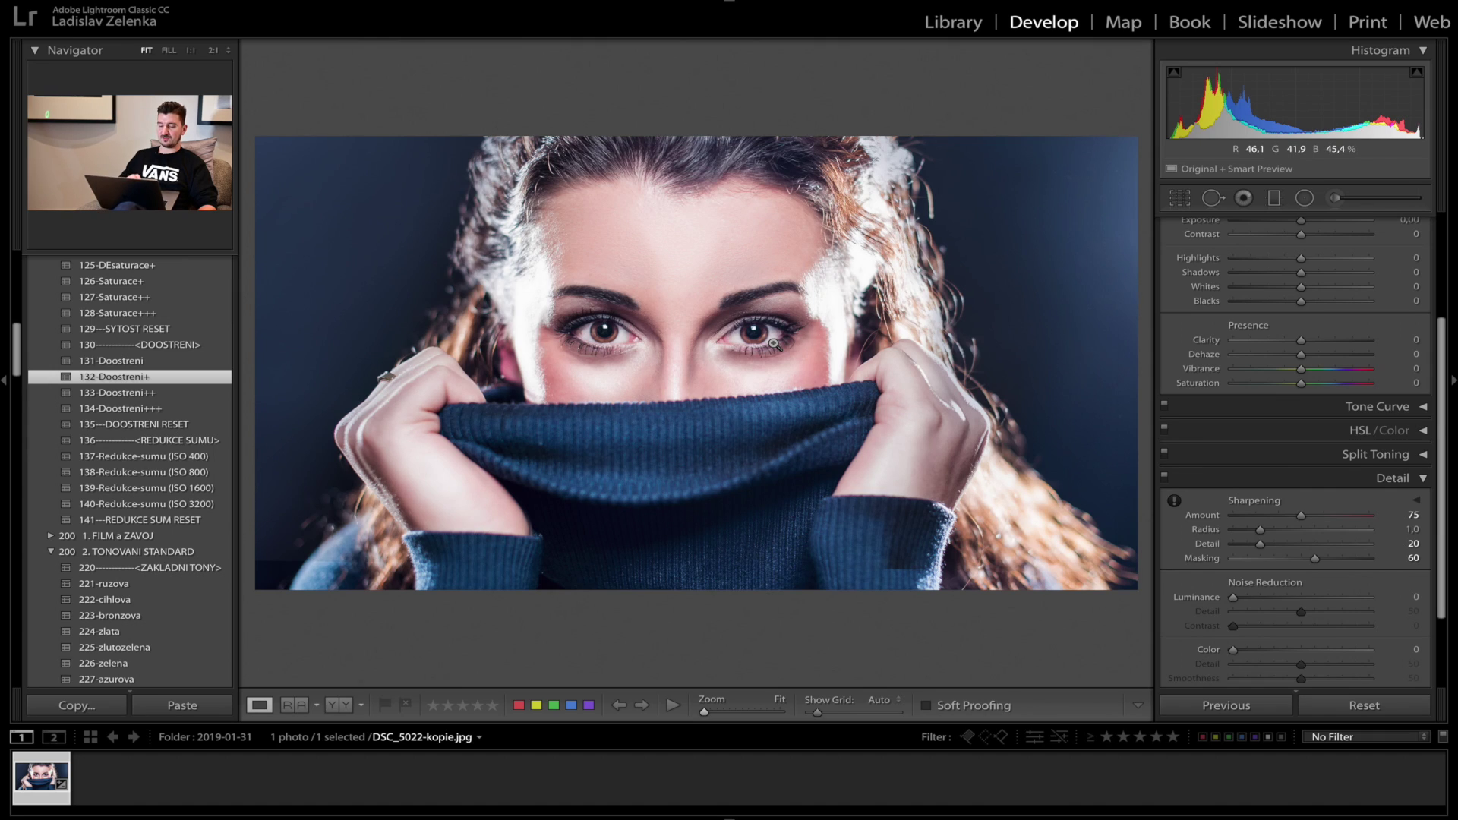
right_click(684, 317)
mouse_move(786, 449)
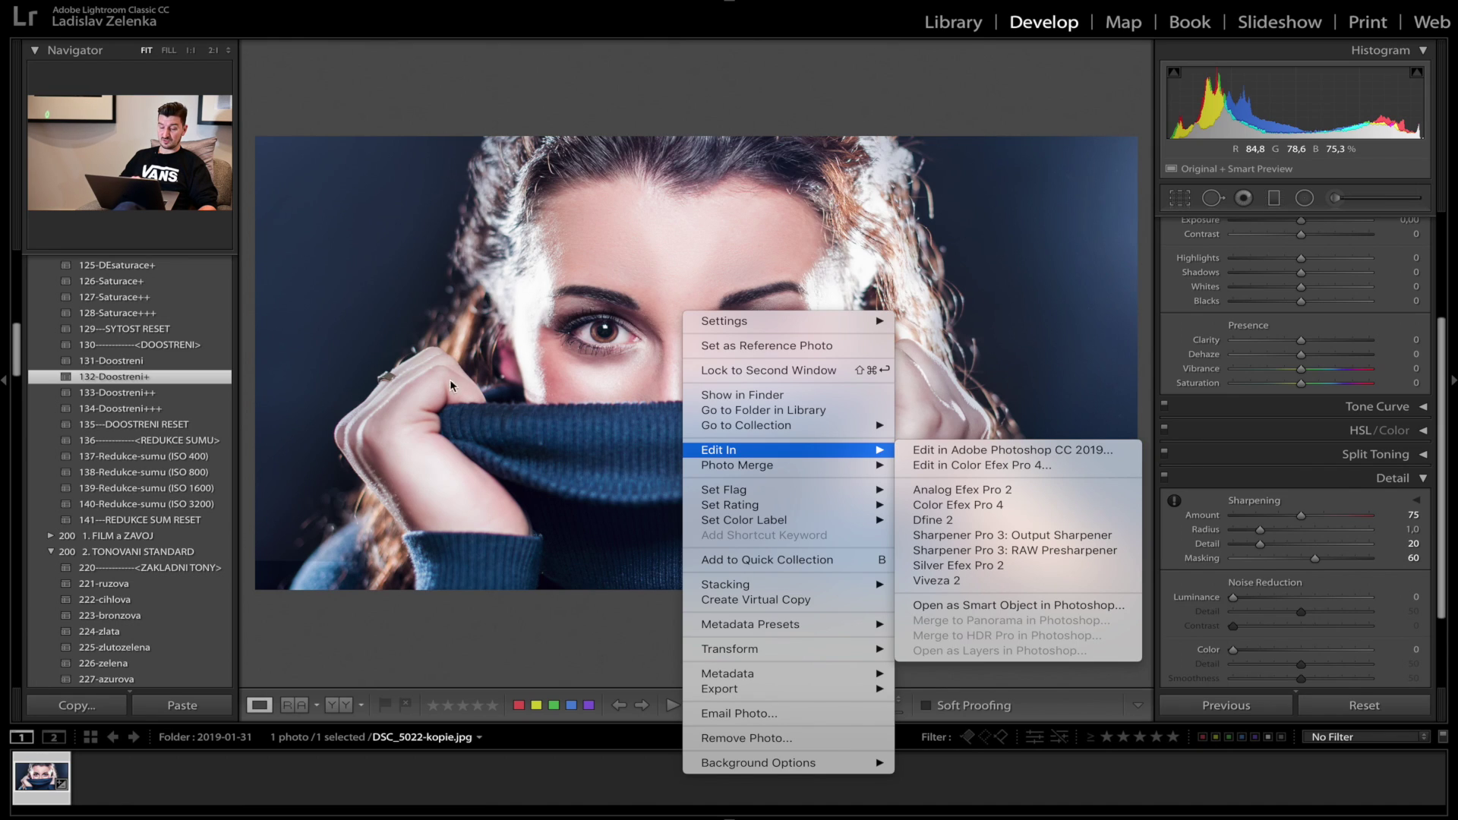
click(619, 270)
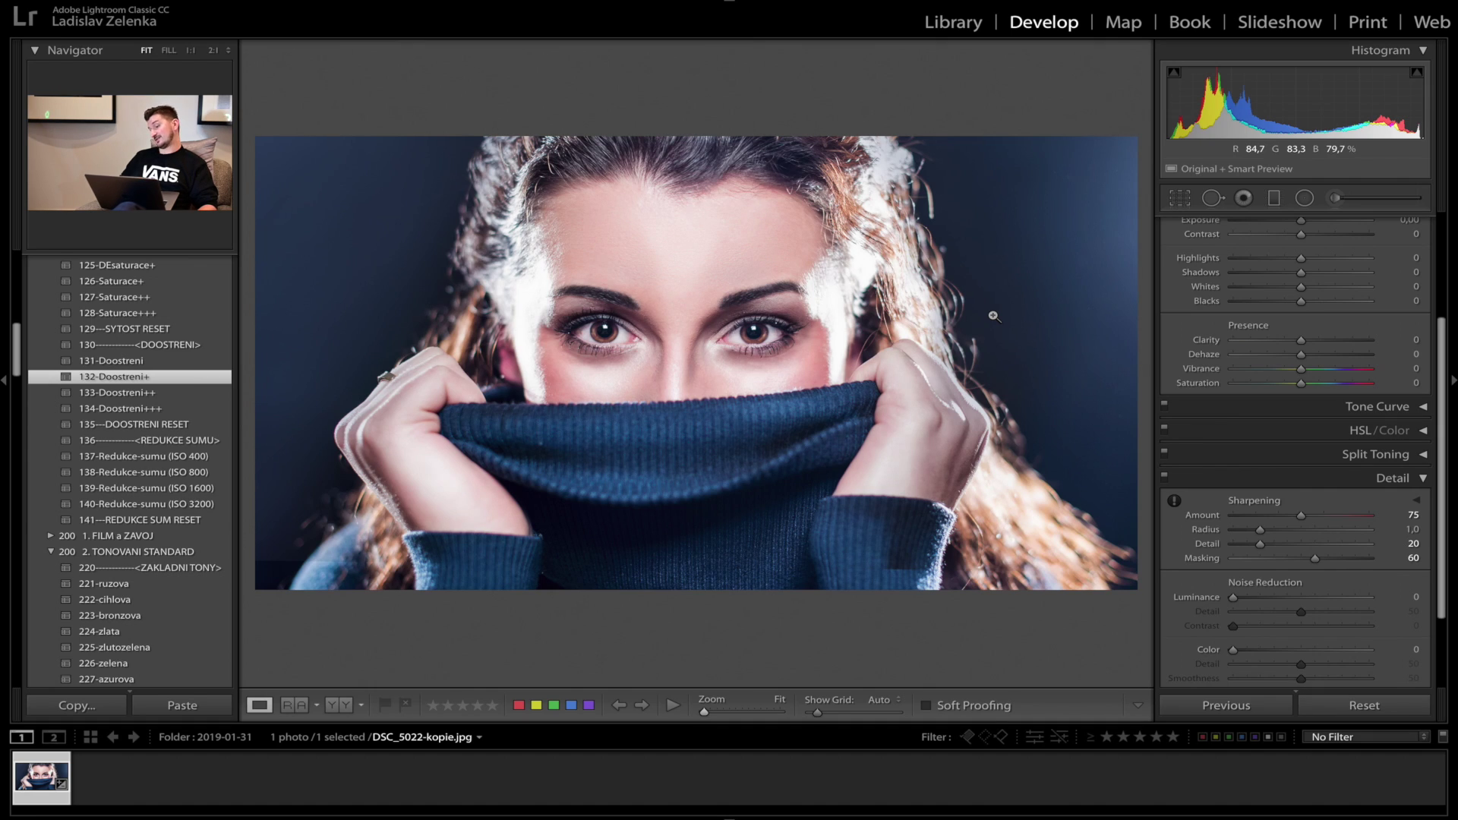
scroll(1293, 429, up, 5)
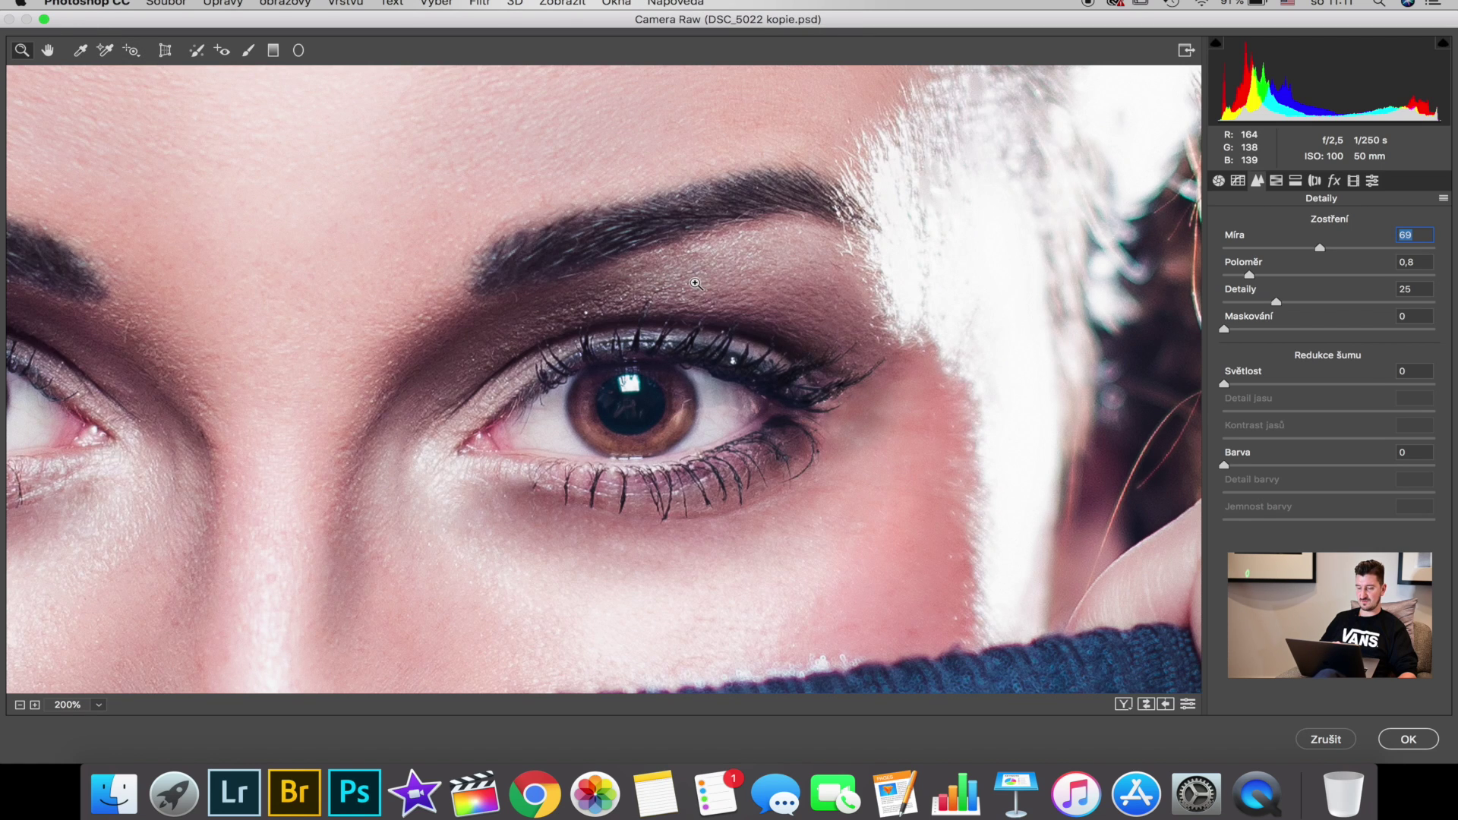
Zoom the Camera Raw preview into the eye, then cancel with Zrušit without applying
click(695, 285)
click(649, 344)
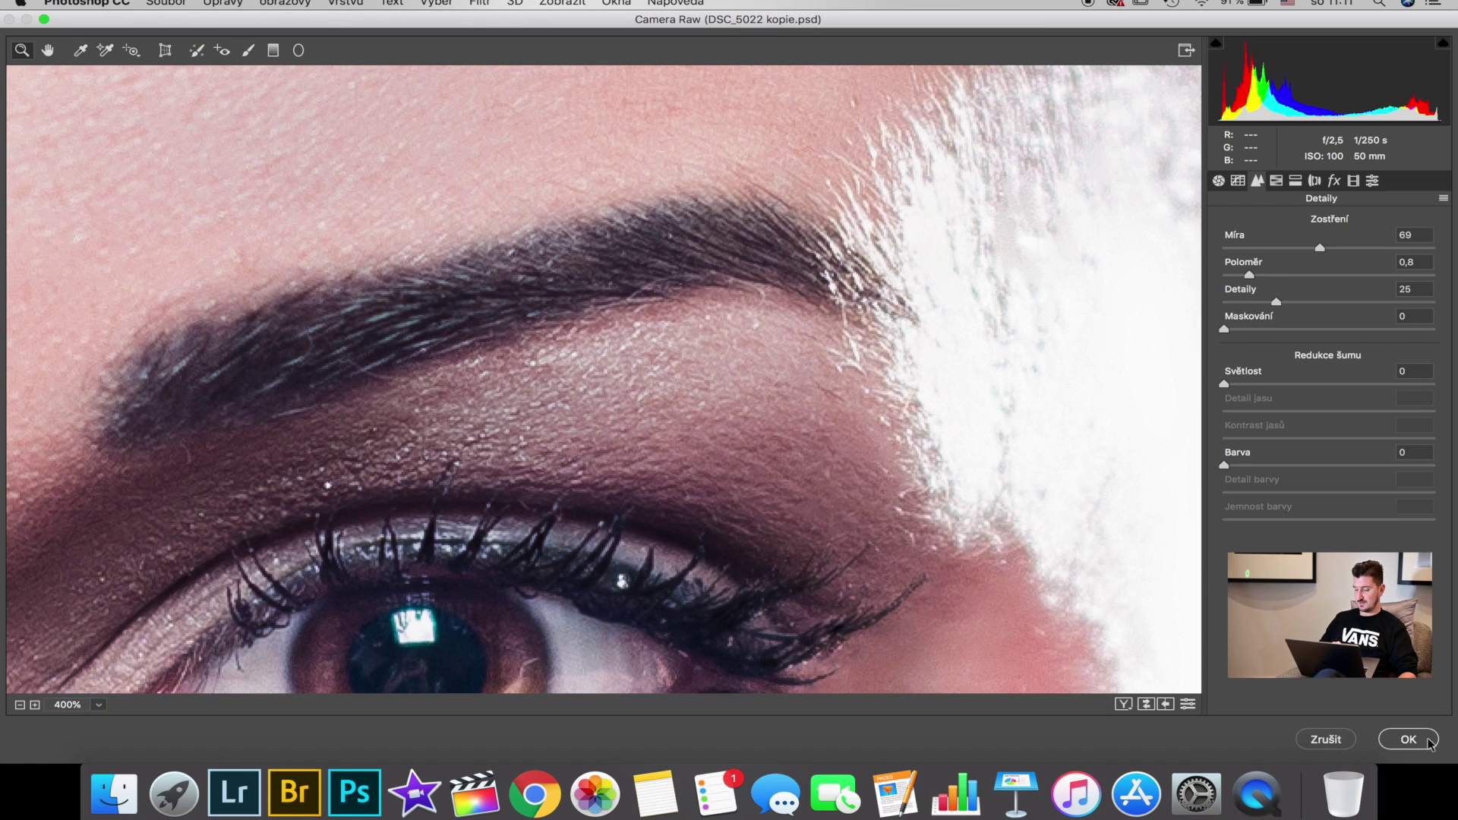
click(1321, 746)
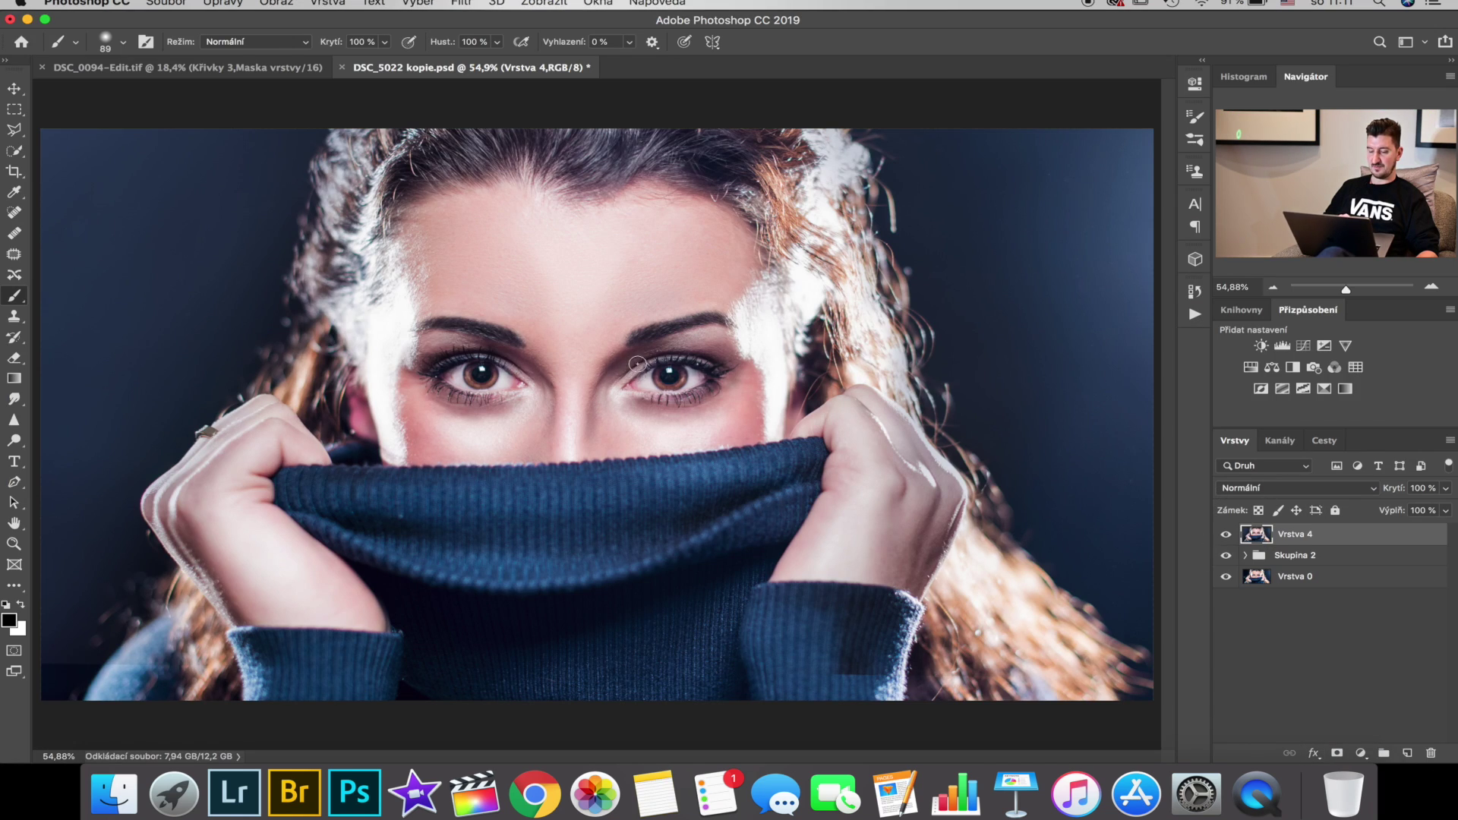
scroll(687, 351, up, 2)
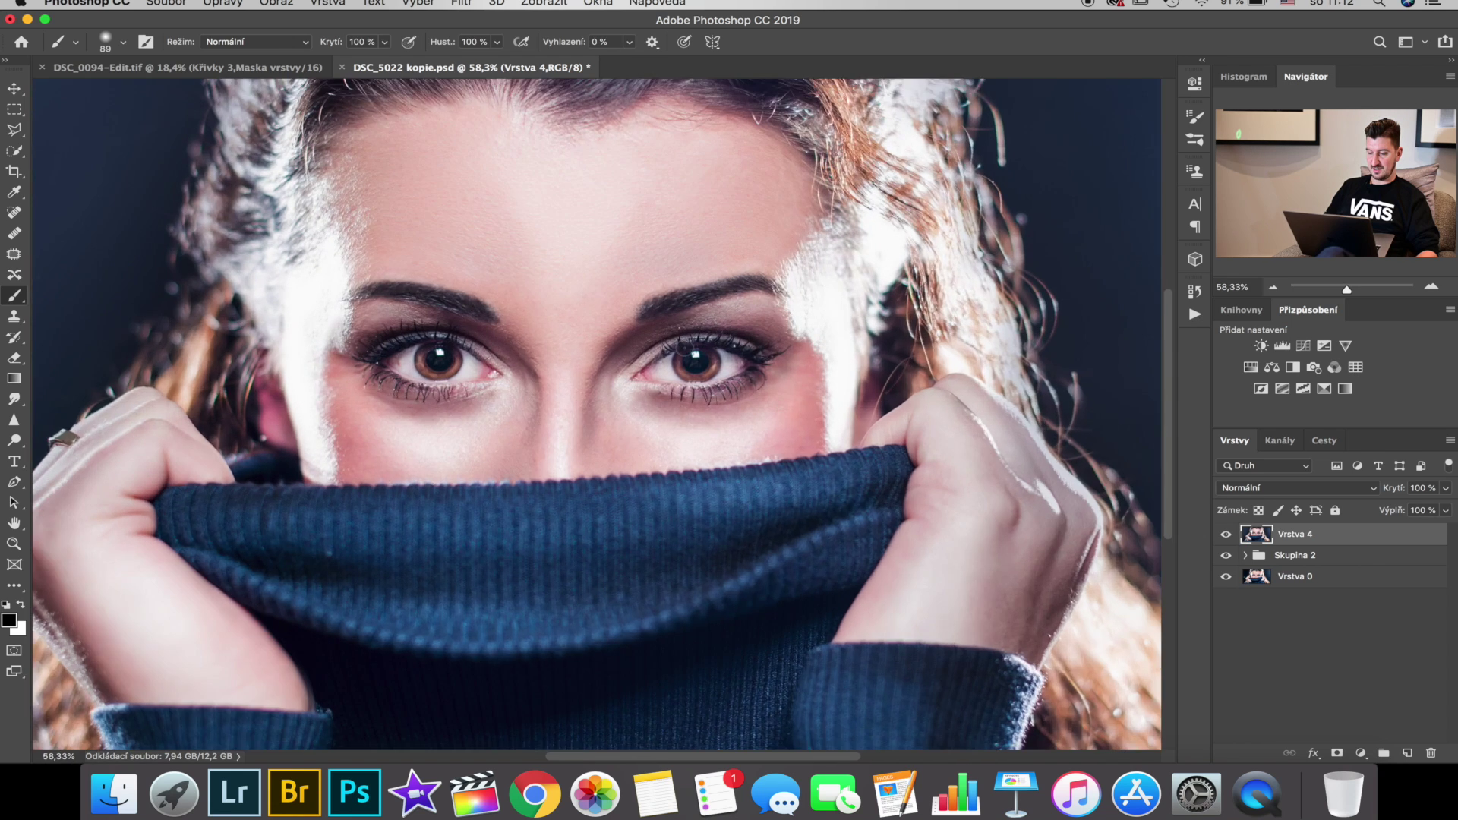
scroll(514, 337, up, 3)
scroll(514, 338, up, 2)
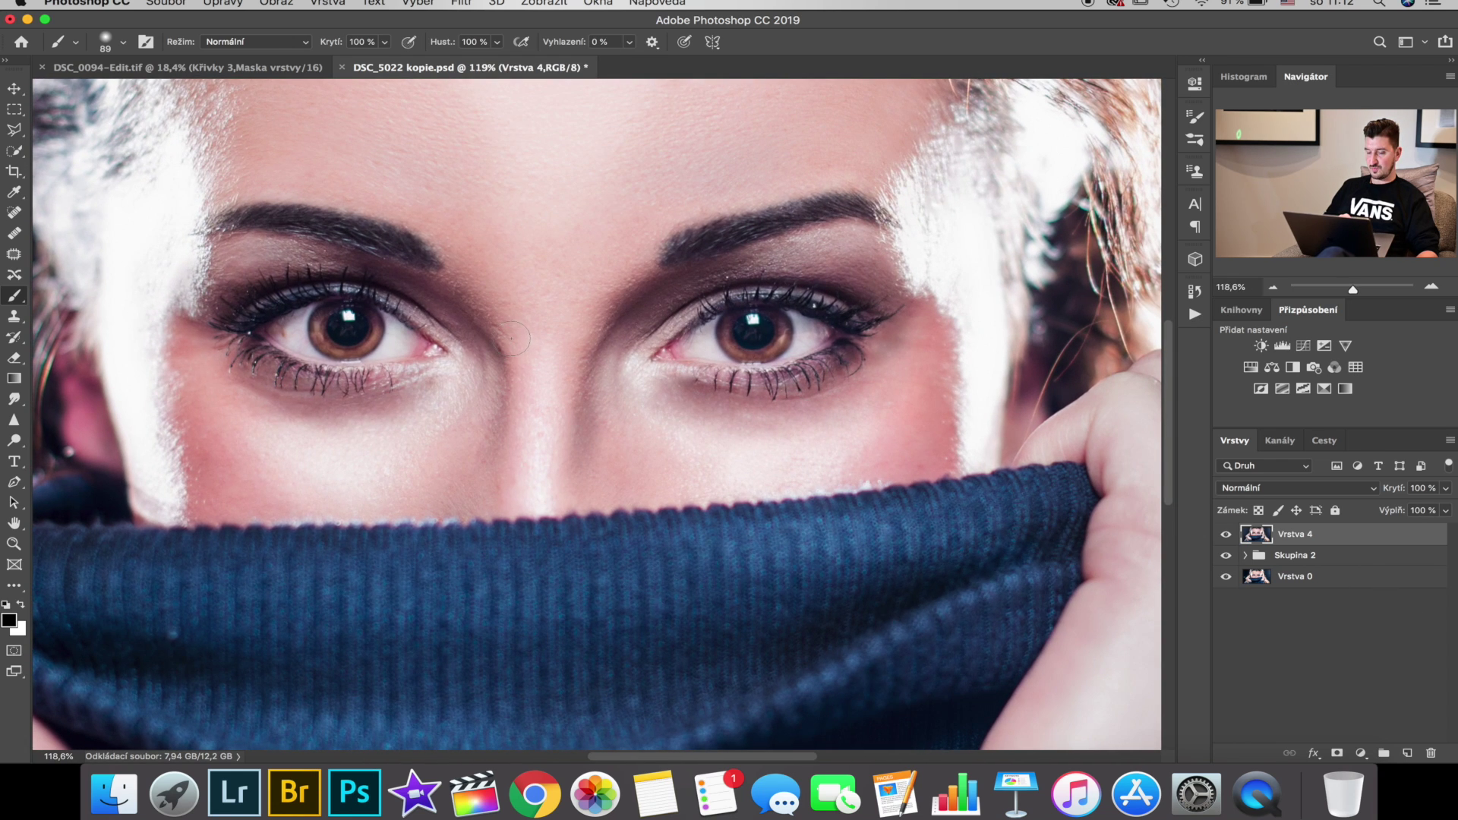
drag(514, 338, 531, 376)
key(super+z)
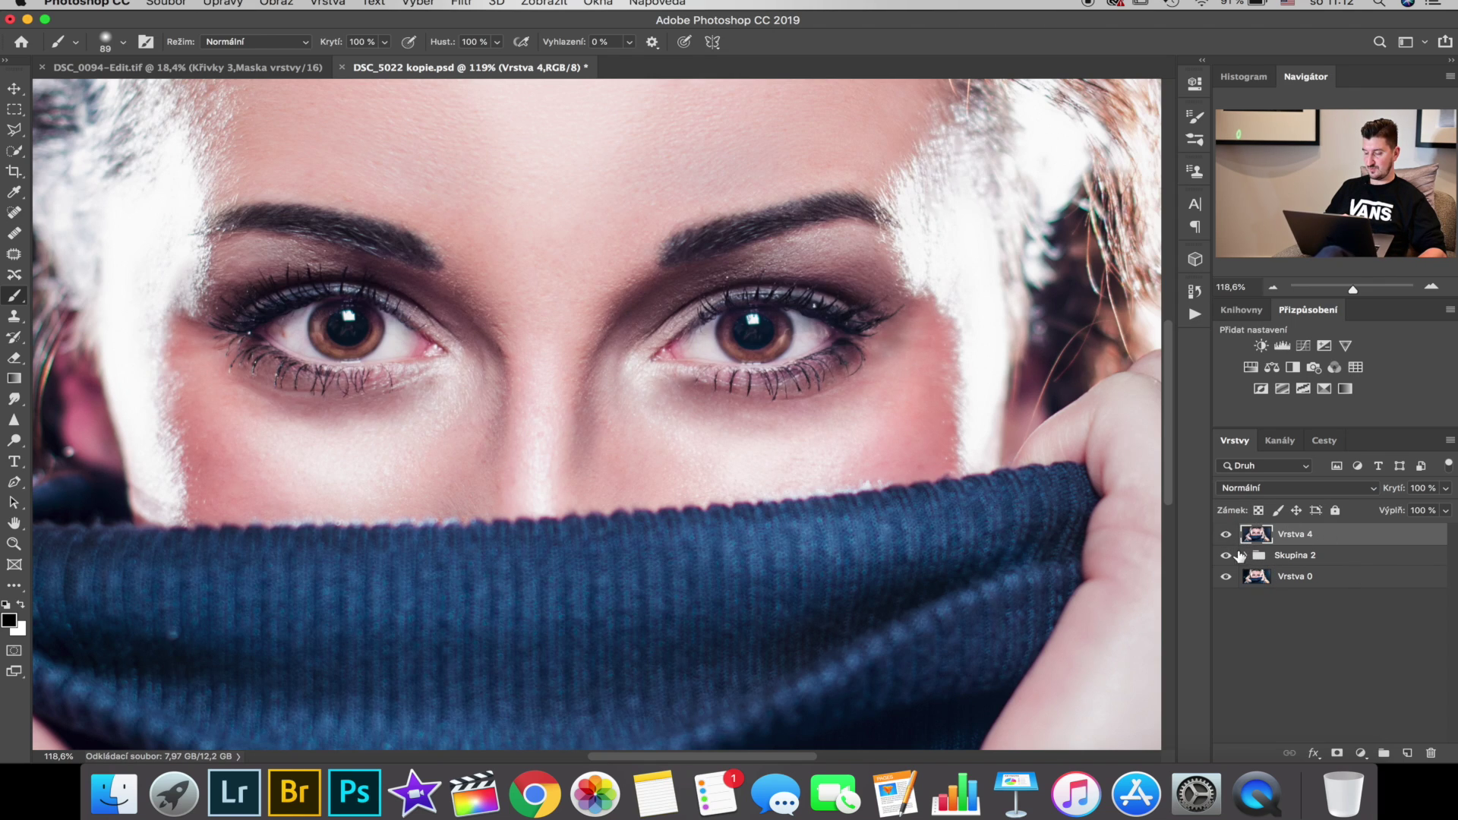
click(1244, 556)
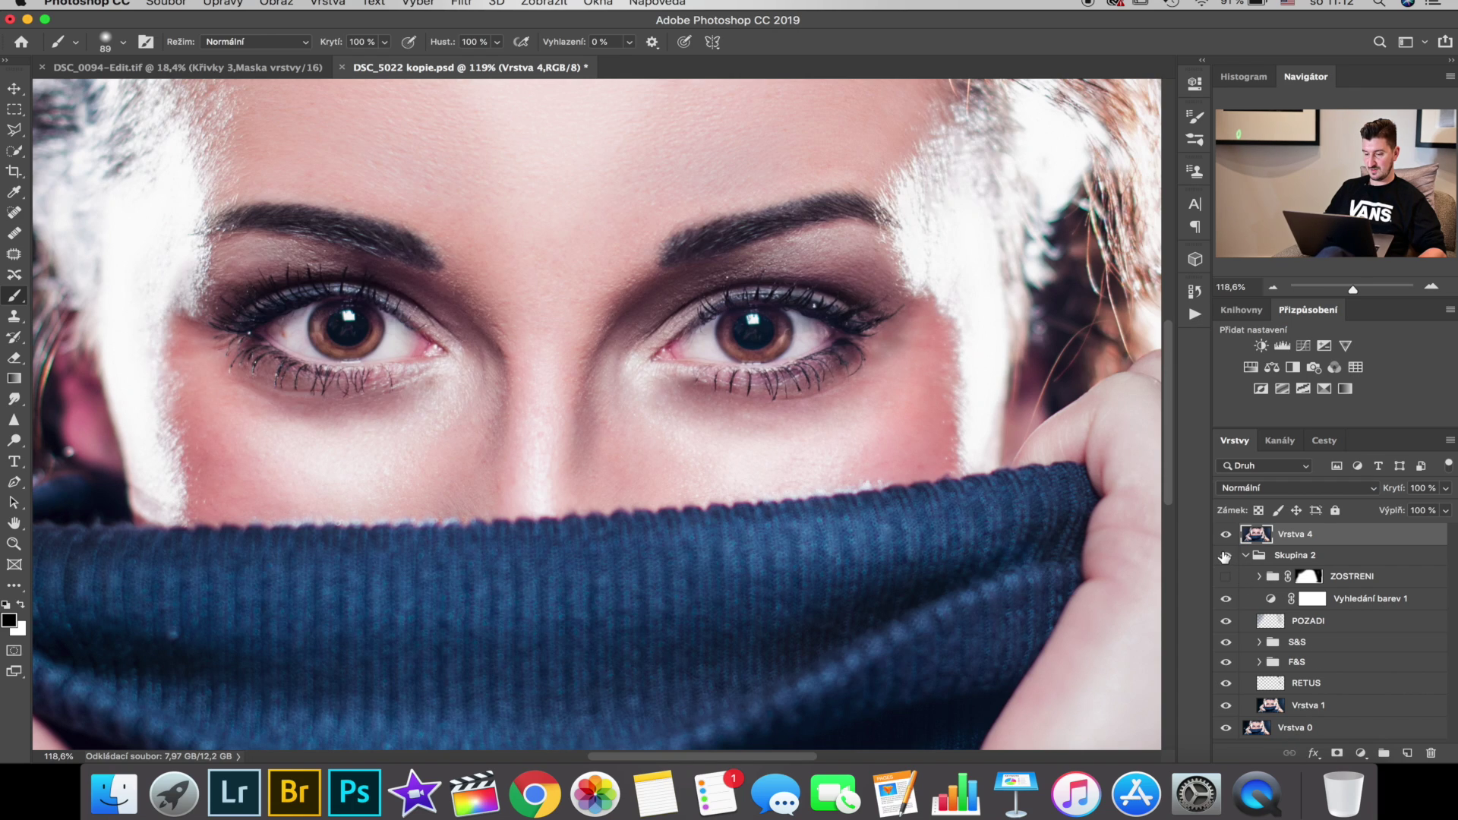
click(1245, 556)
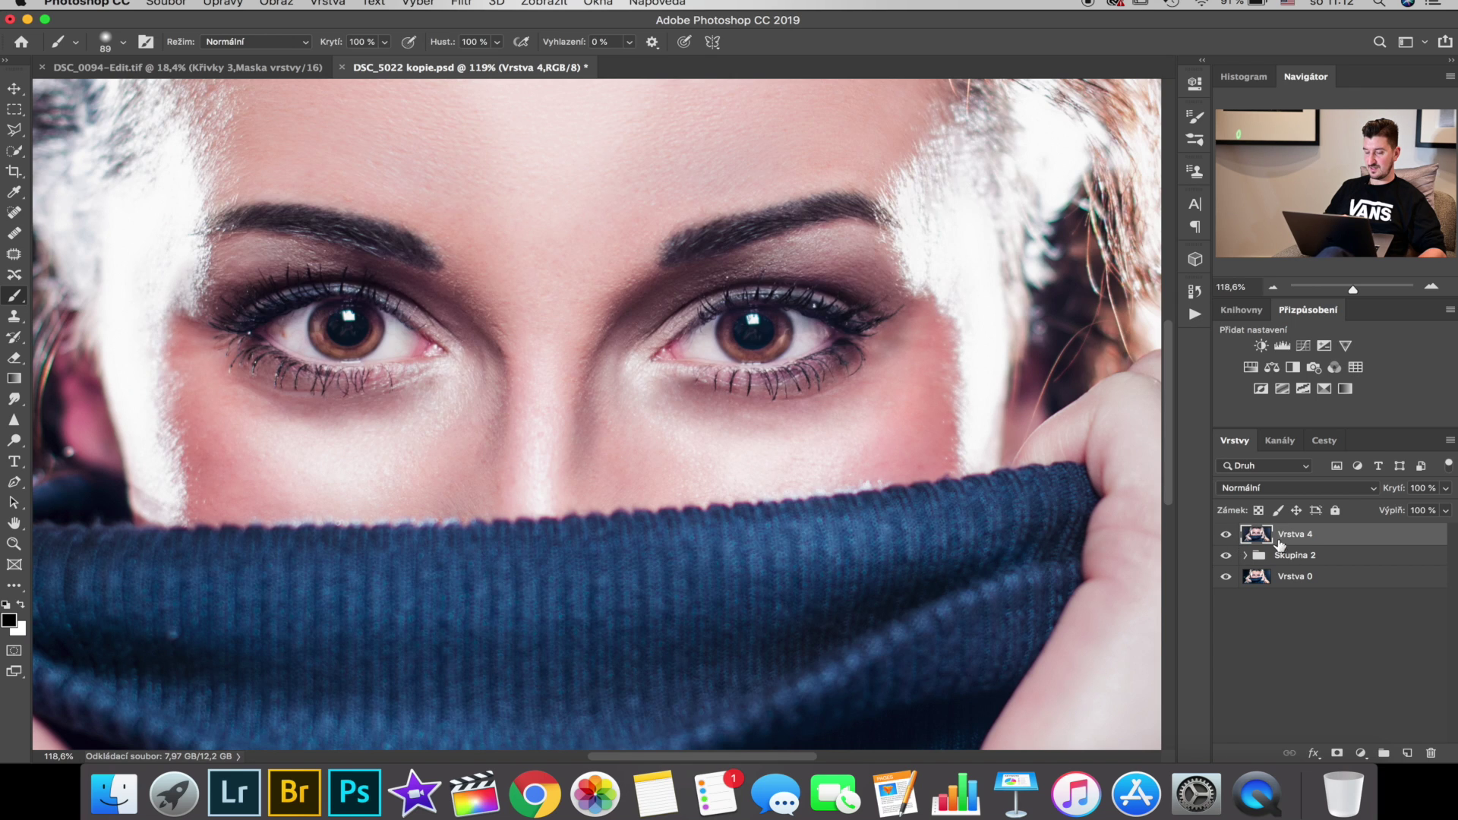
scroll(620, 407, down, 5)
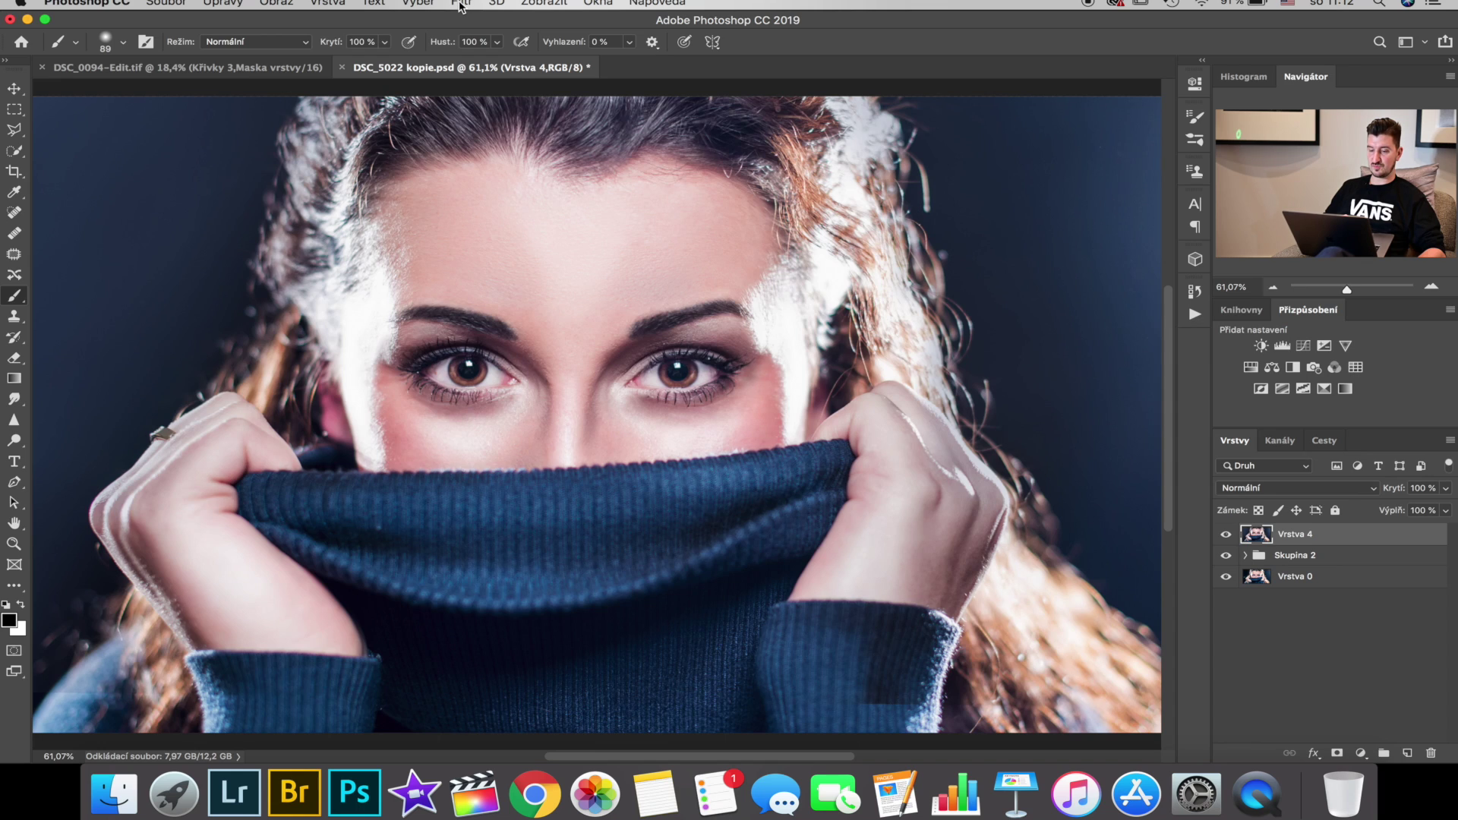
Duplicate Vrstva 4 with Cmd+J and reselect the original Vrstva 4 layer
click(460, 4)
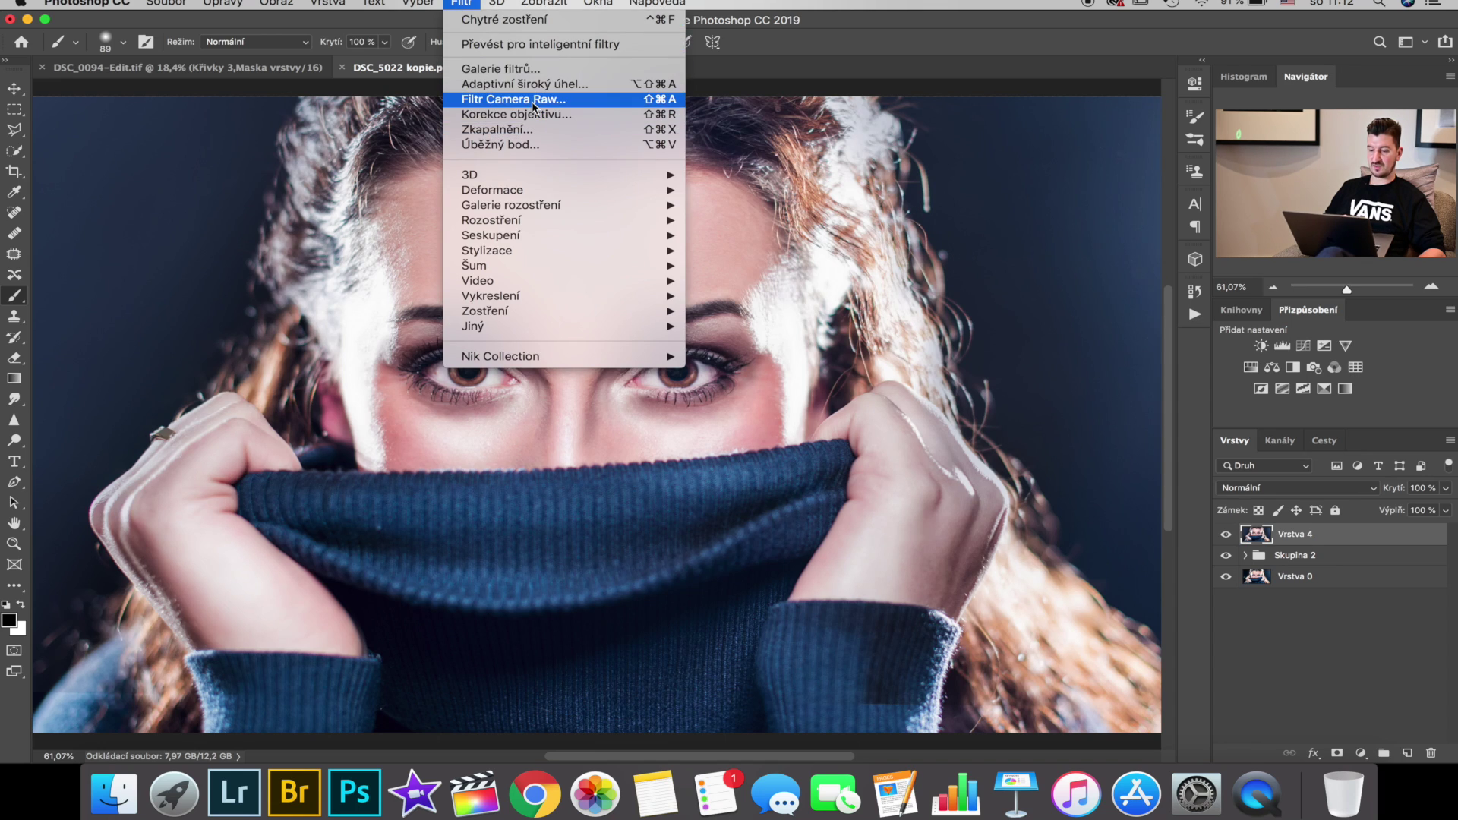
click(899, 300)
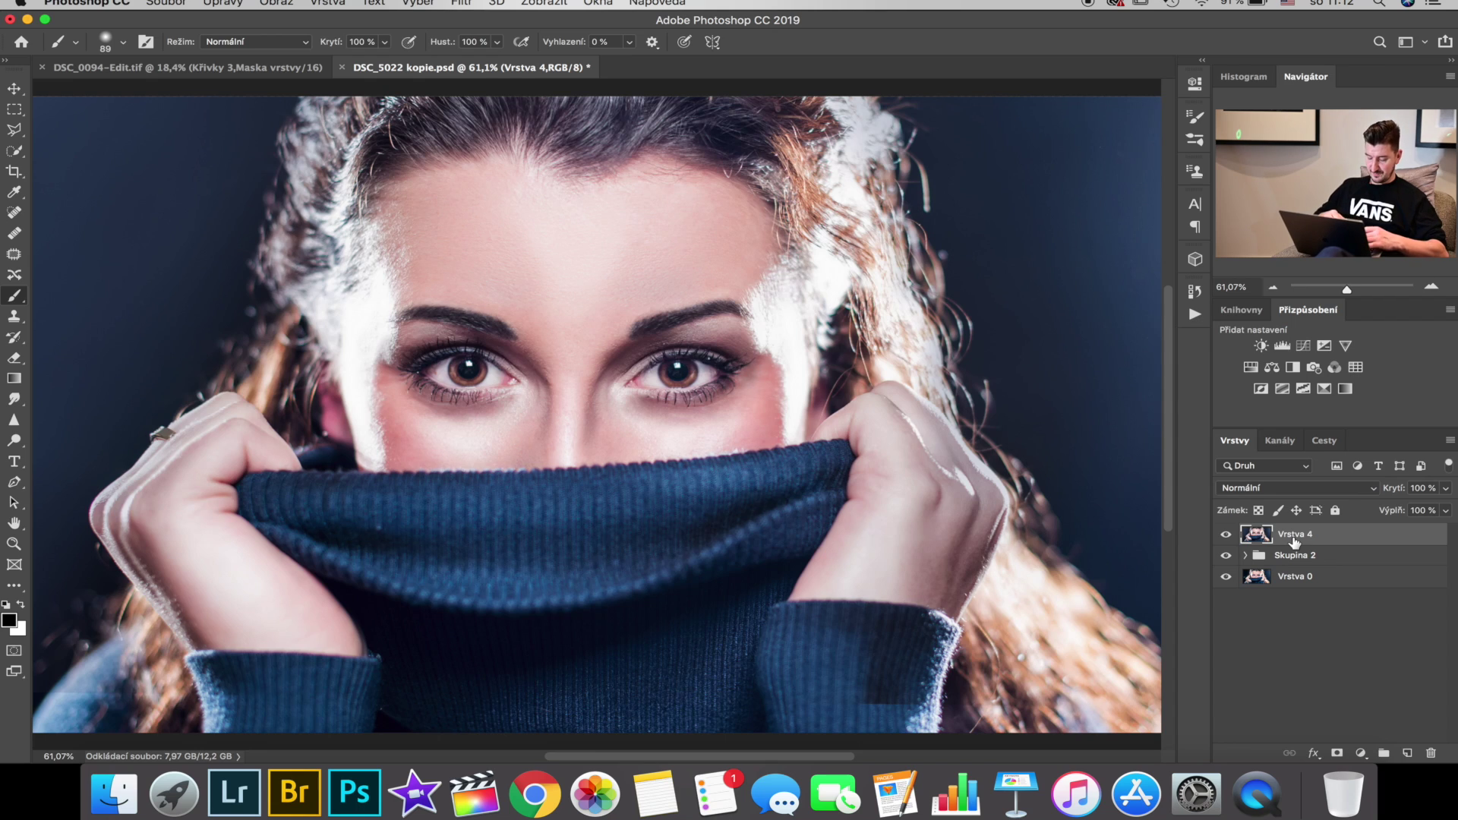
key(super+j)
key(super+j)
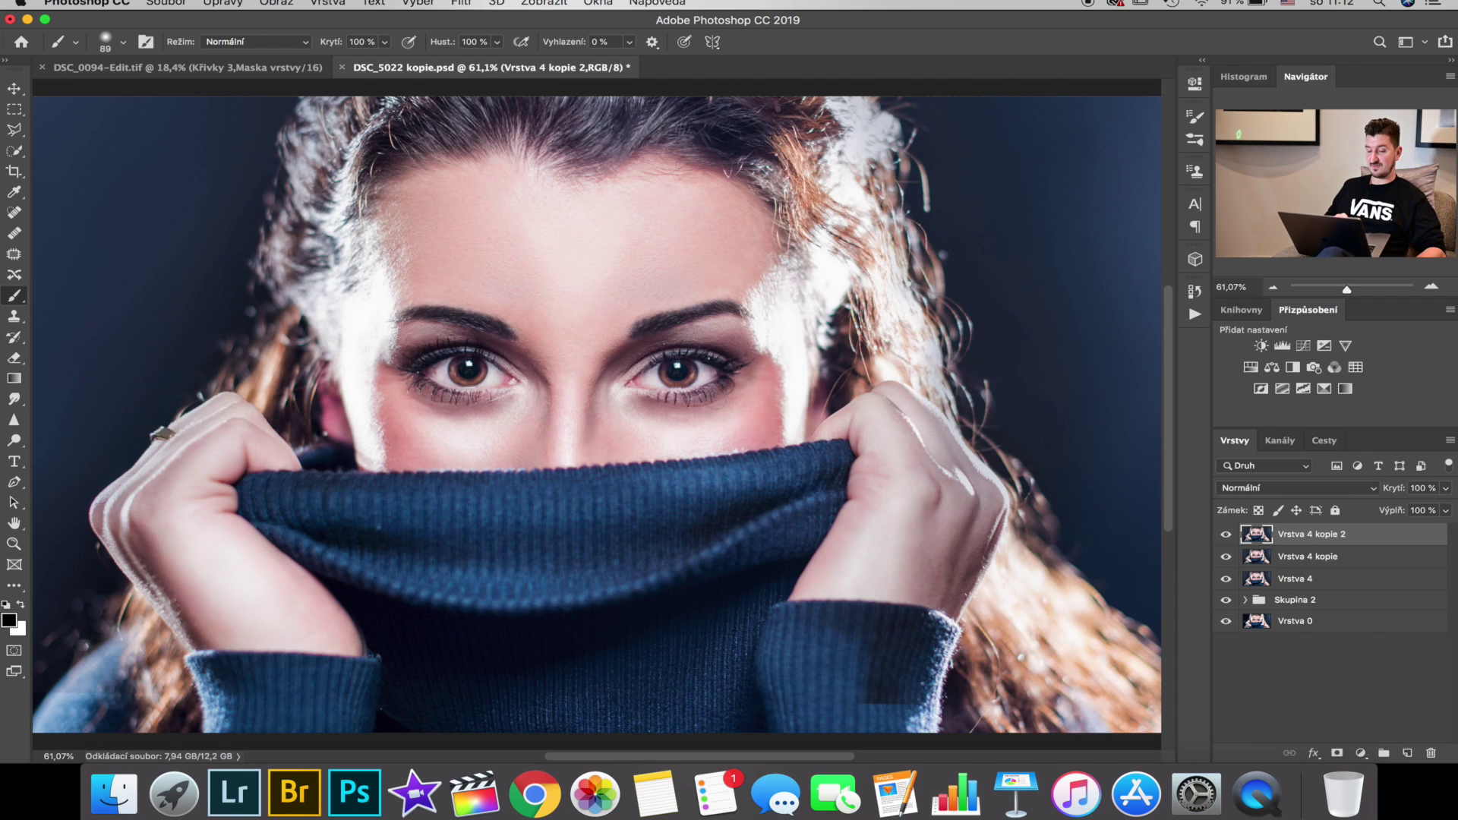
click(1294, 581)
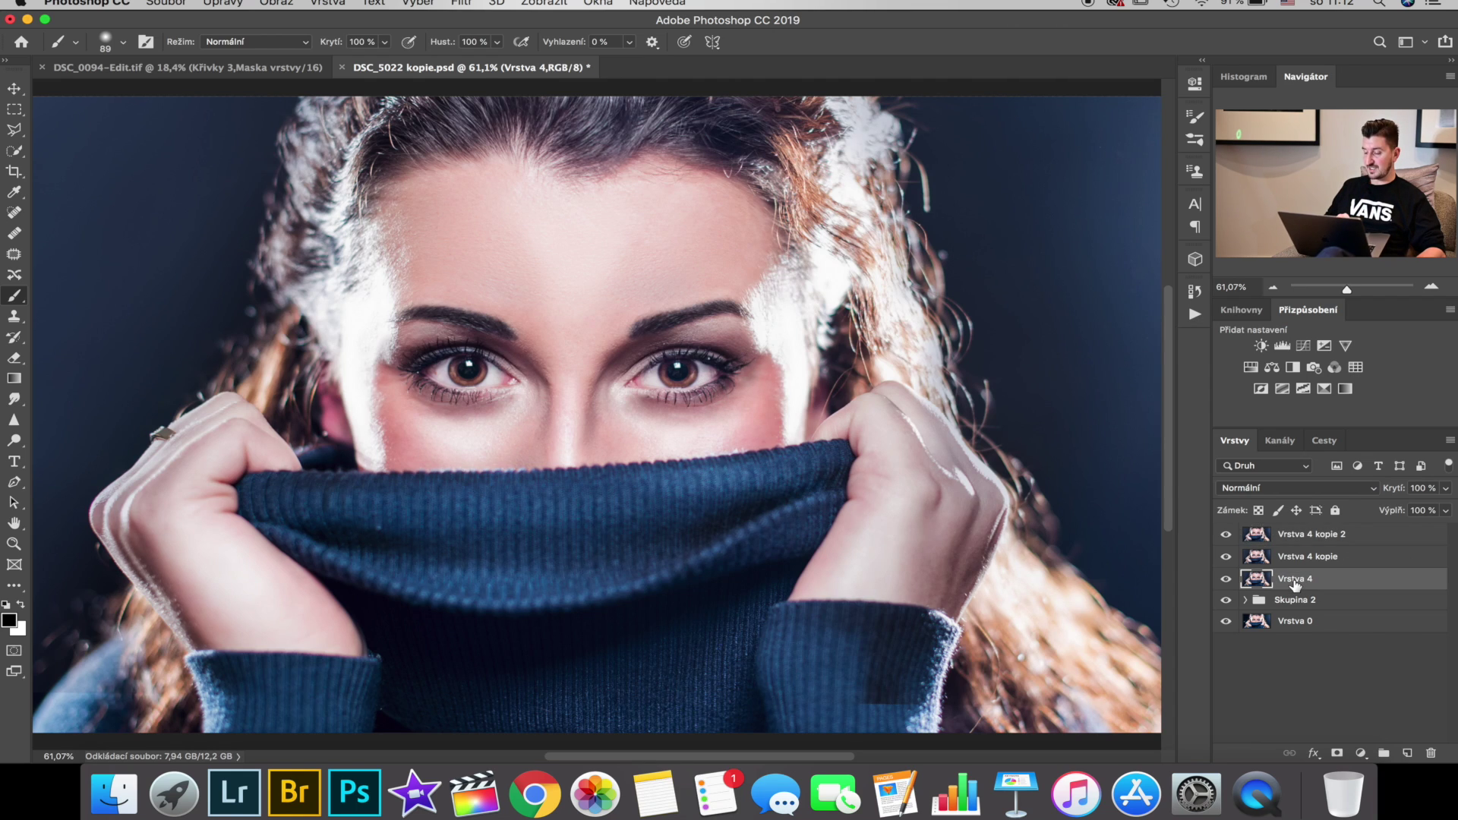
Apply Horní propust (High Pass) at radius 1 pixel to Vrstva 4
click(463, 4)
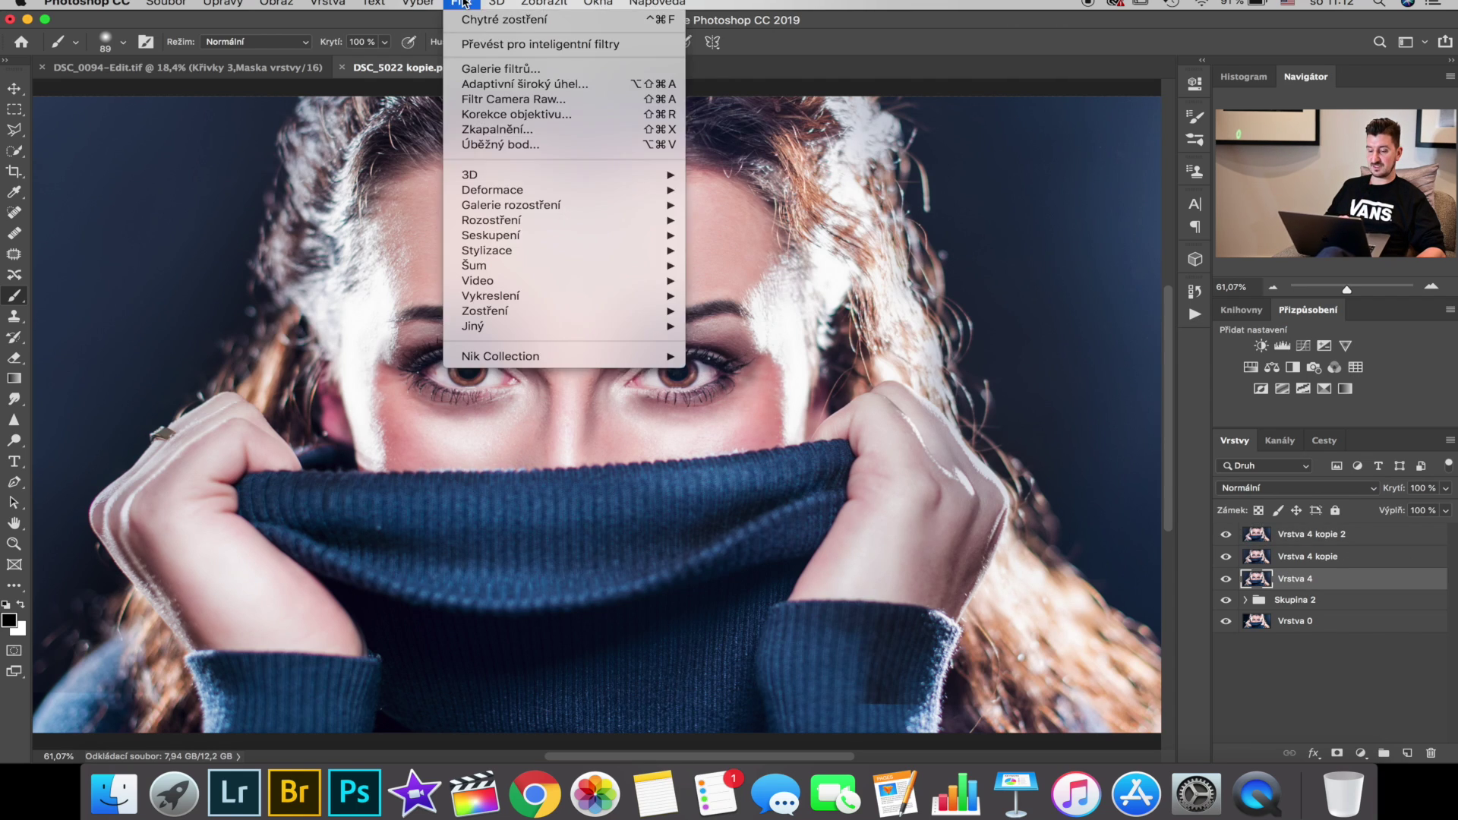
mouse_move(473, 326)
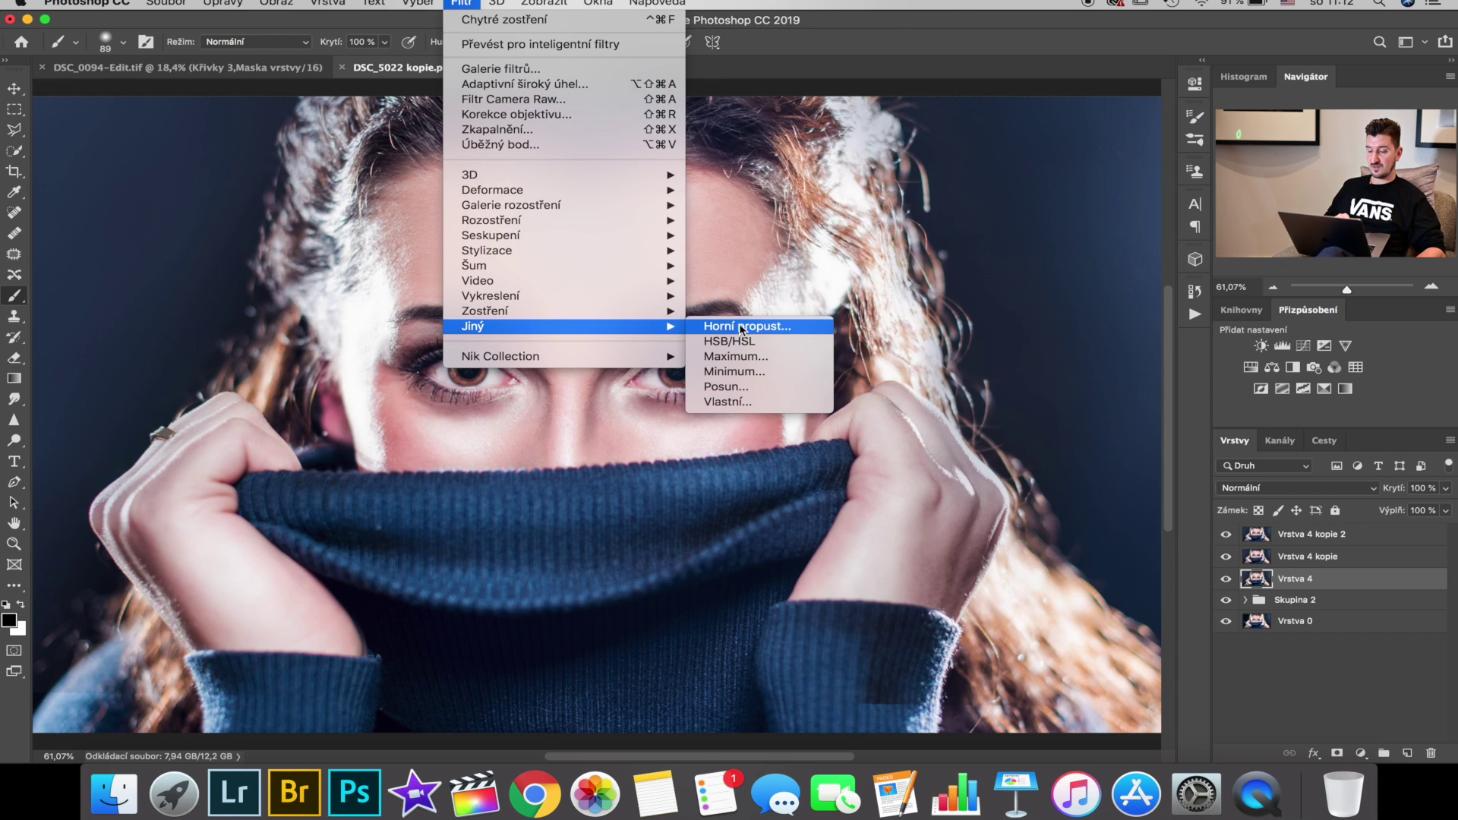
click(741, 327)
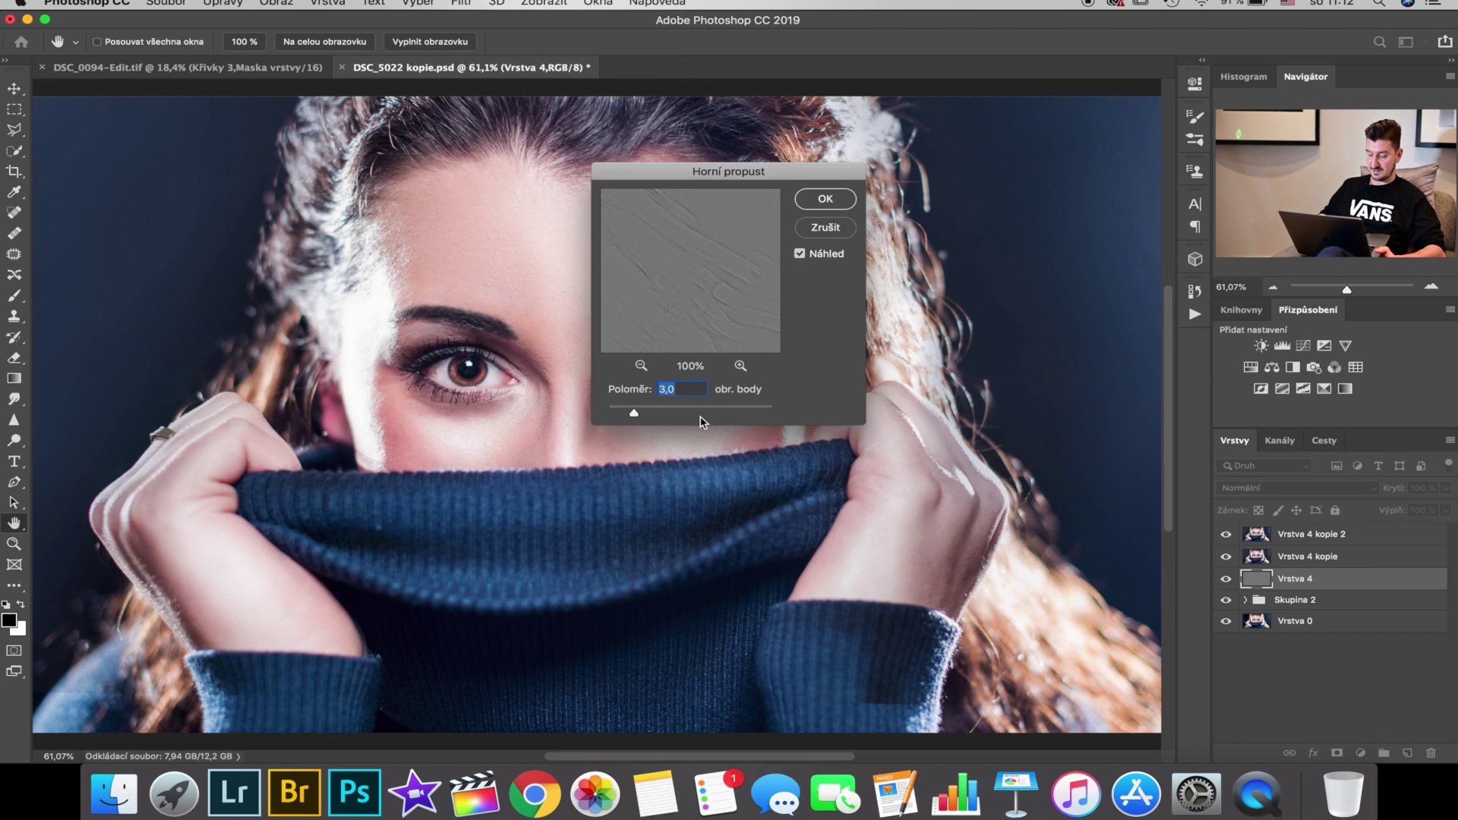
text(1)
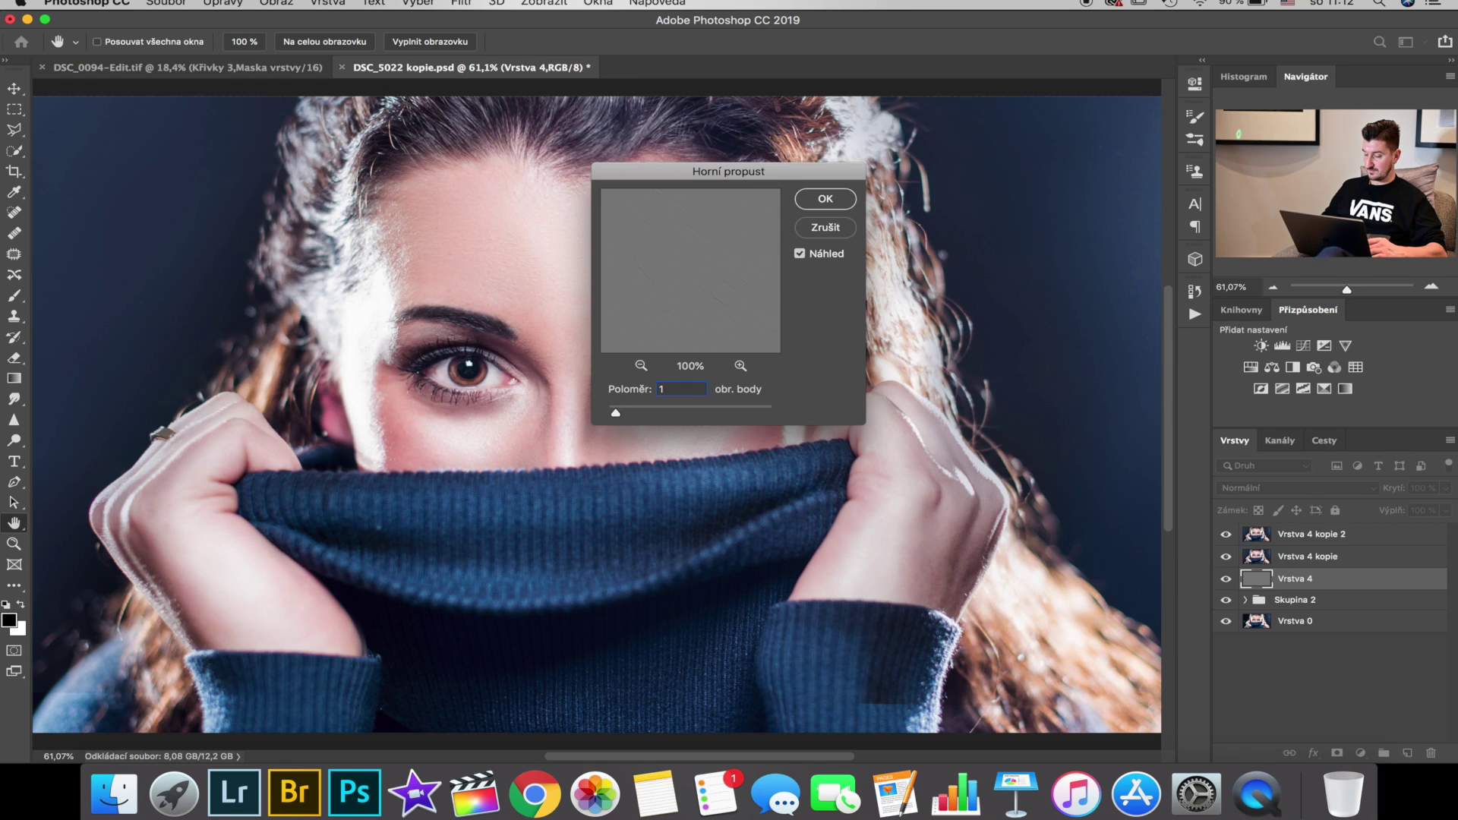
key(Return)
key(b)
Apply Horní propust at radius 2 pixels to Vrstva 4 kopie
click(1276, 560)
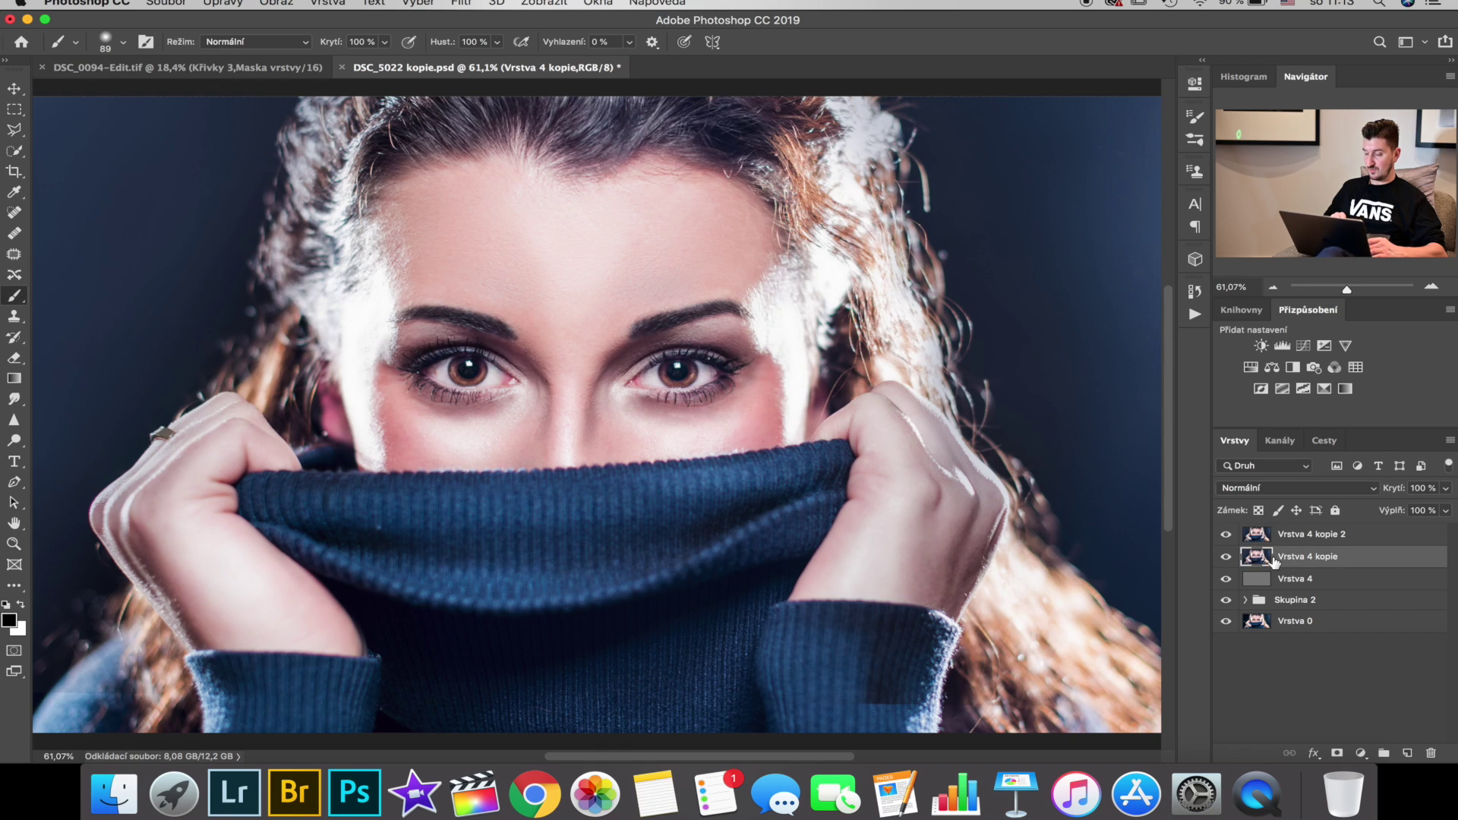
click(461, 4)
mouse_move(472, 326)
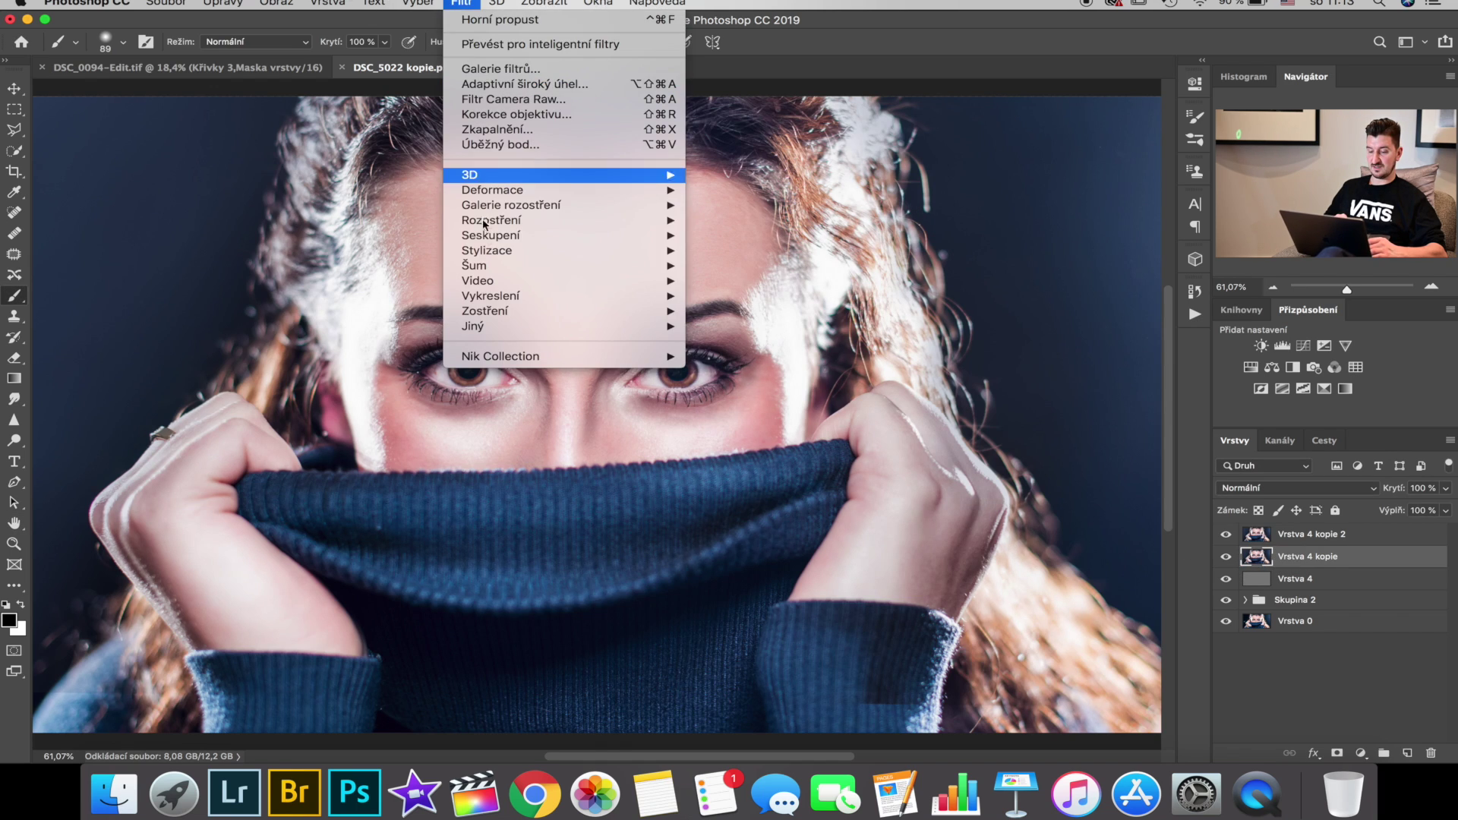
click(726, 326)
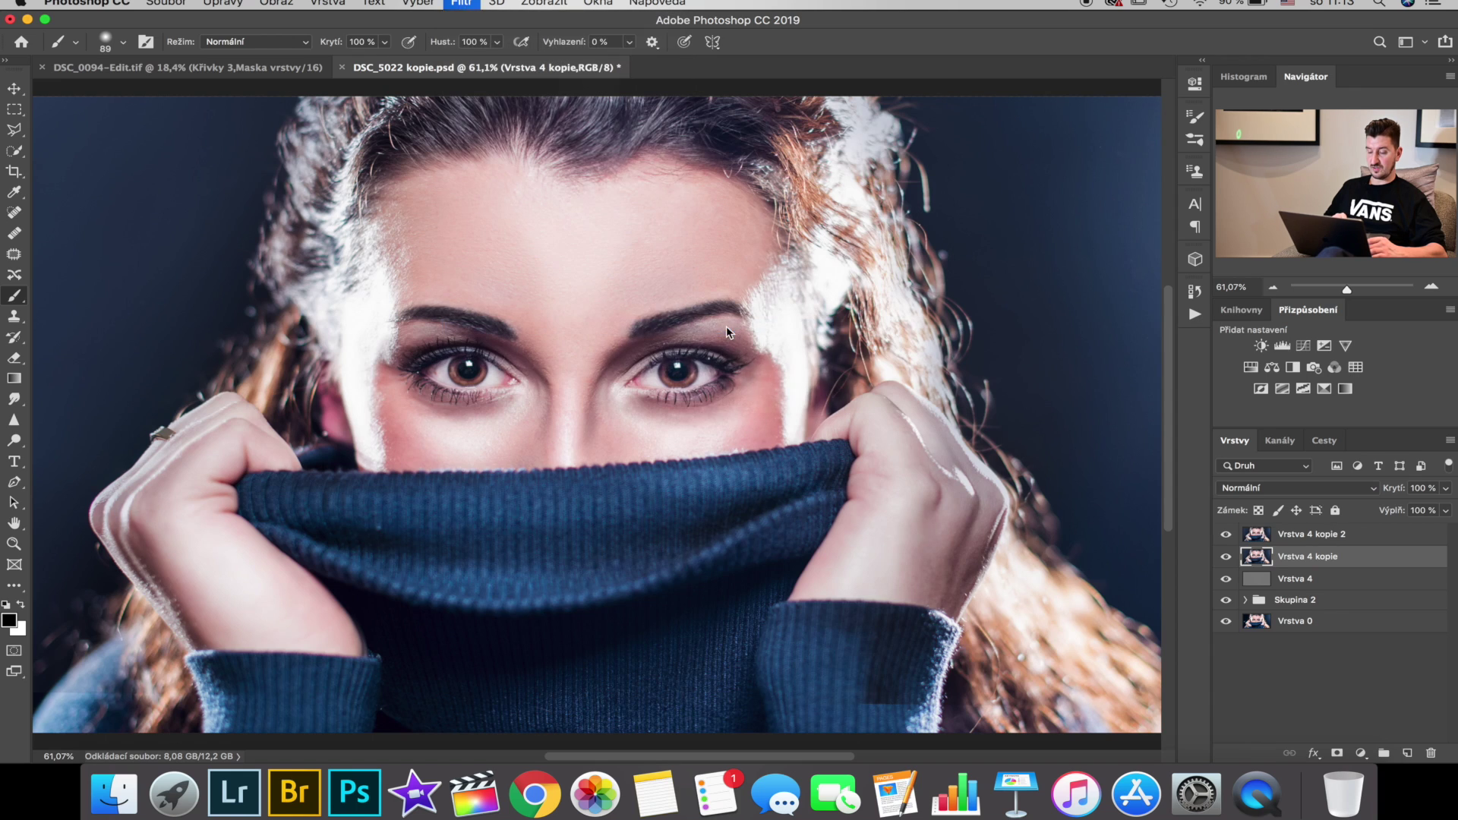
text(2)
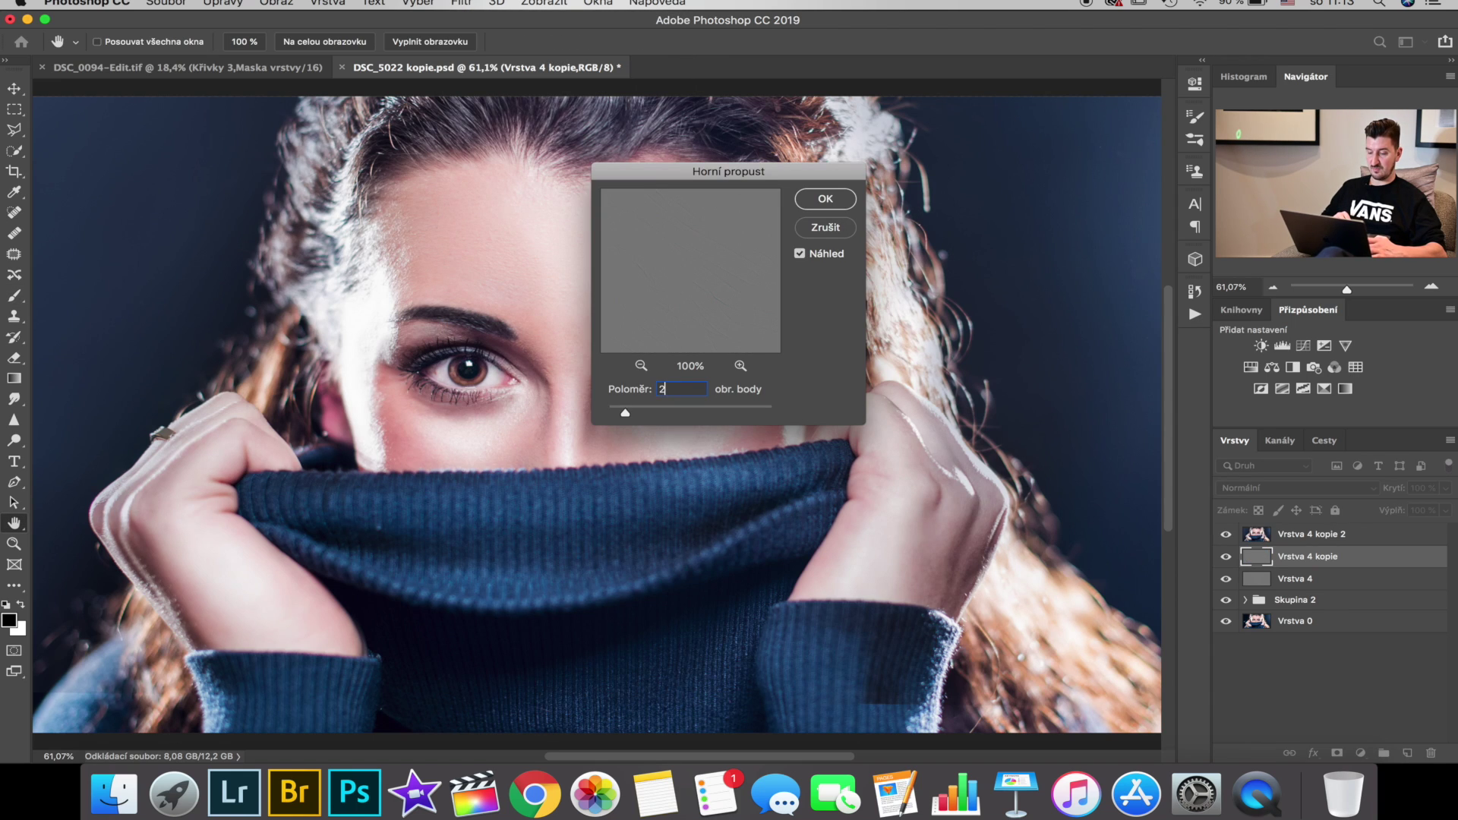
click(835, 203)
key(b)
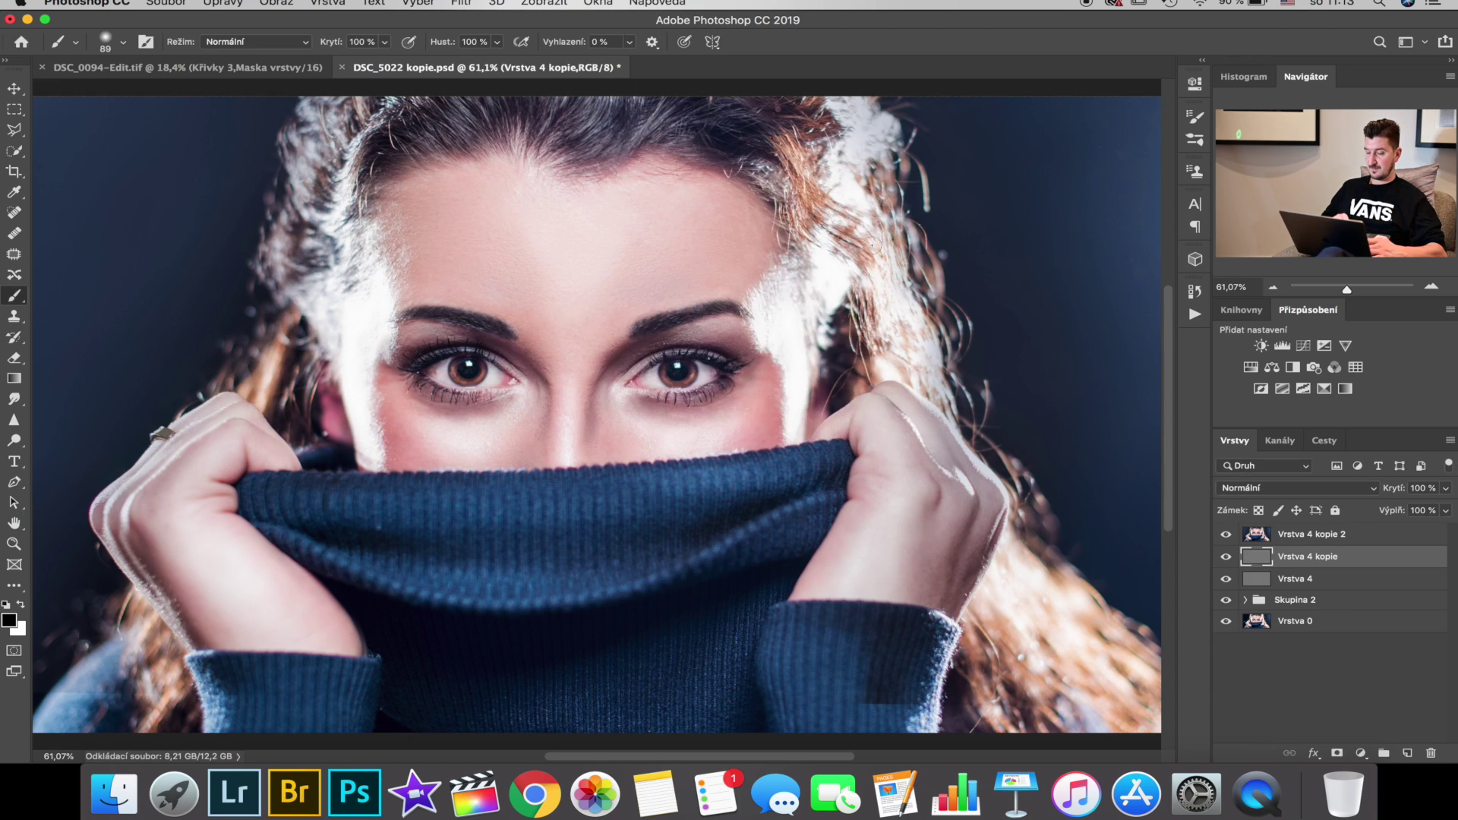
Apply Horní propust at radius 3 pixels to Vrstva 4 kopie 2
click(1246, 536)
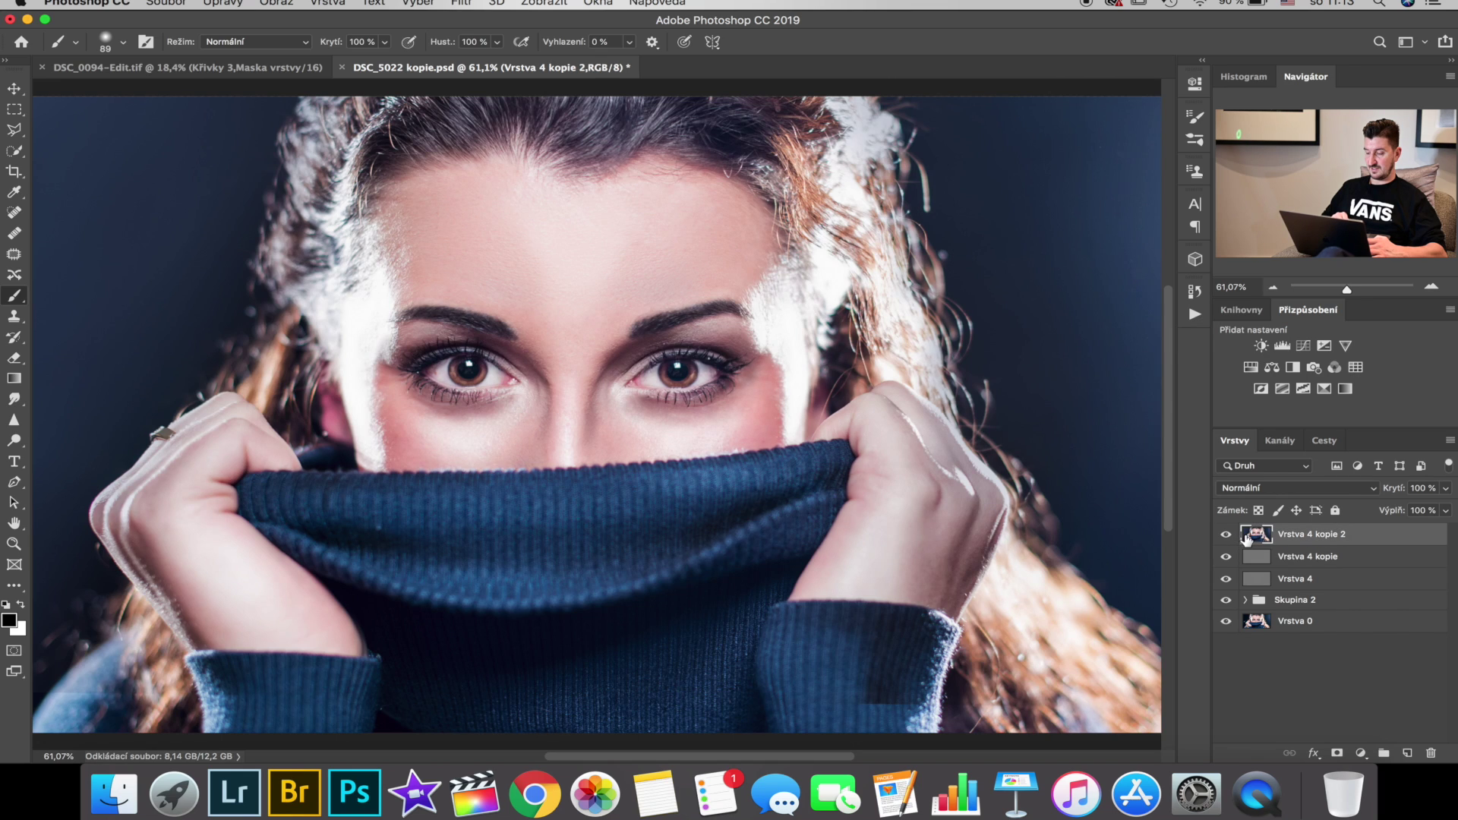
click(461, 4)
mouse_move(472, 326)
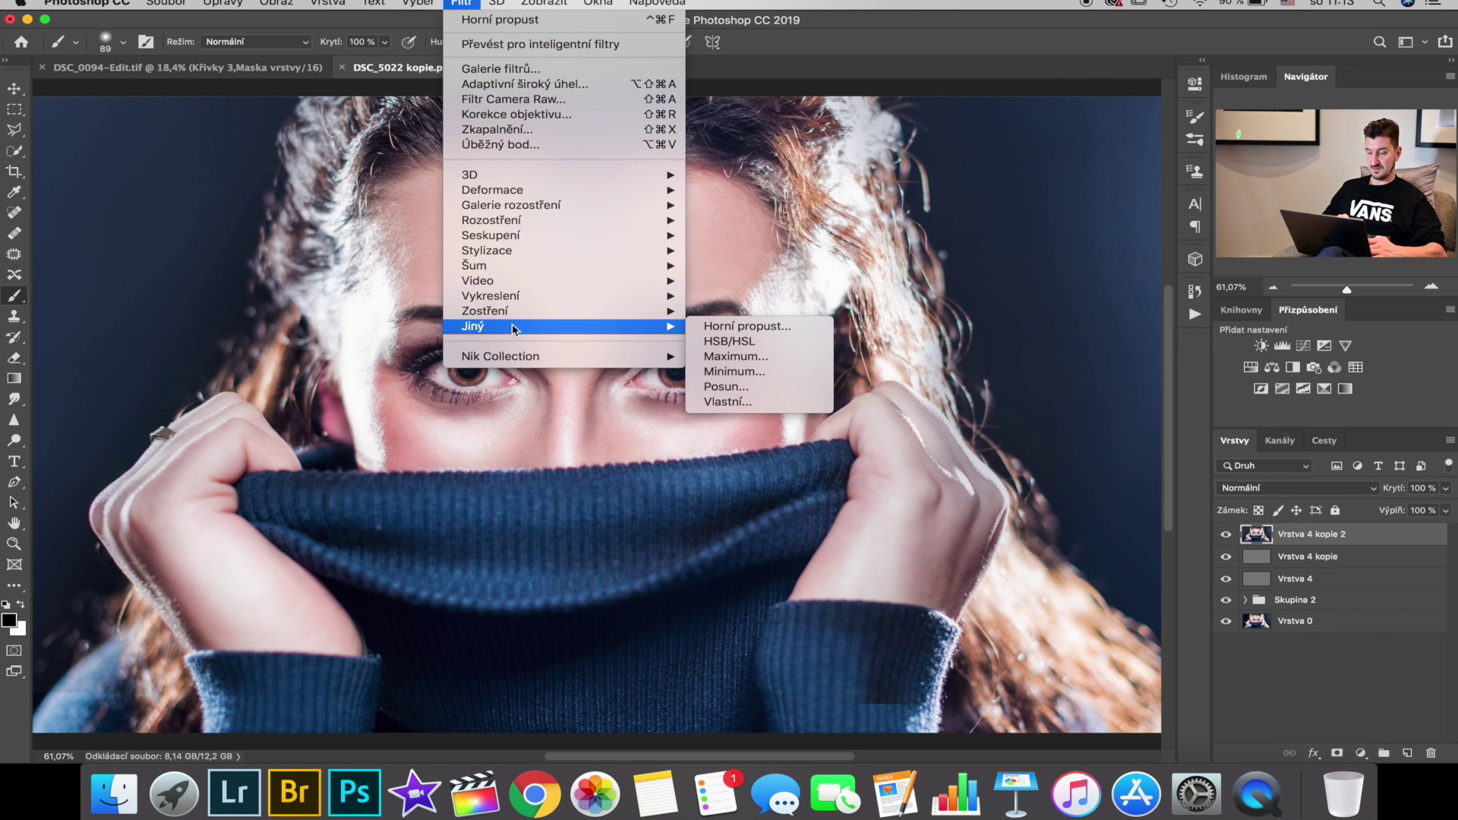
click(740, 328)
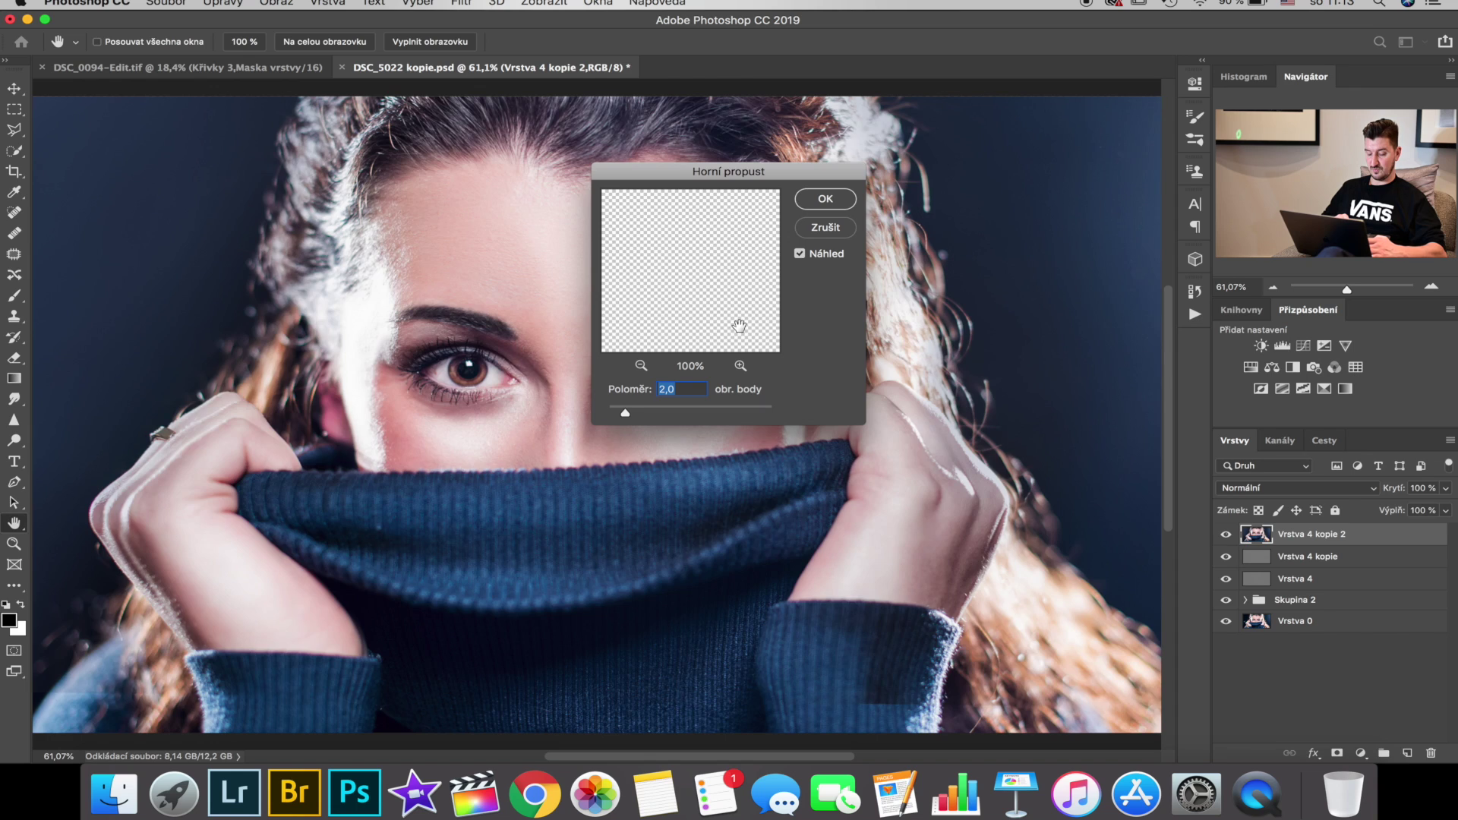
text(3)
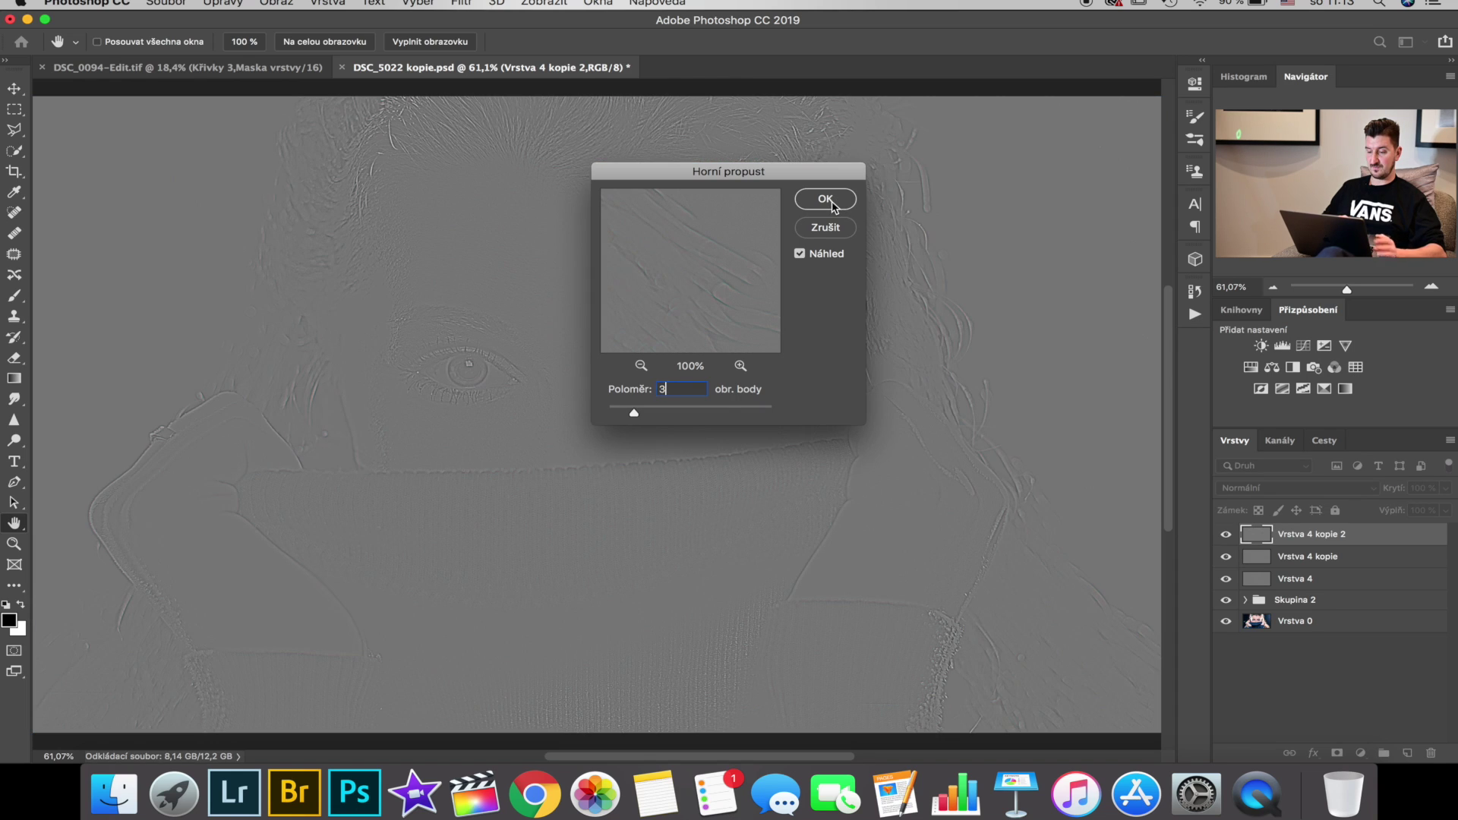
click(855, 198)
key(b)
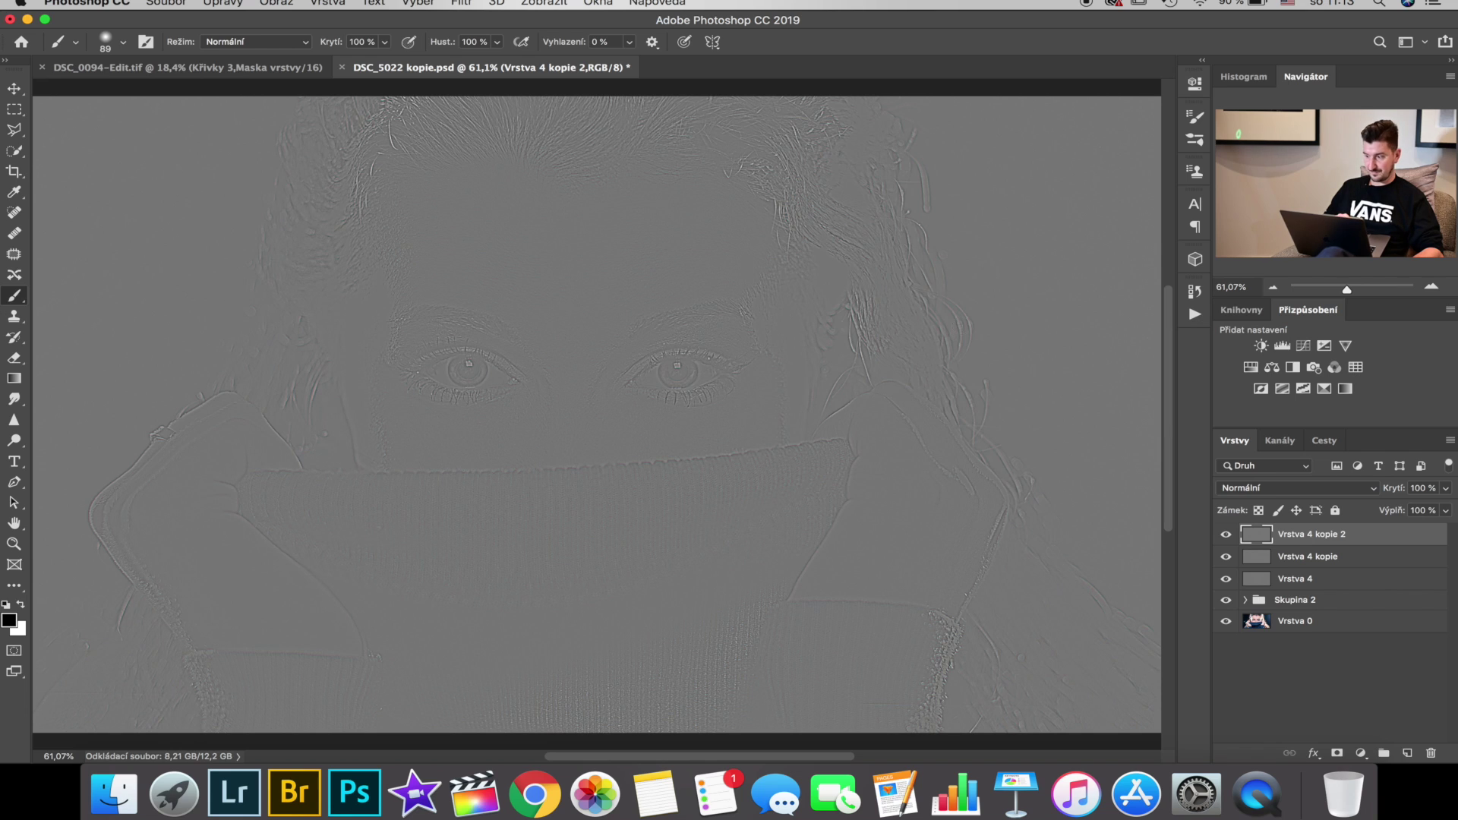
View at 100% and toggle Vrstva 4 kopie 2 off and on to compare its effect
click(1430, 286)
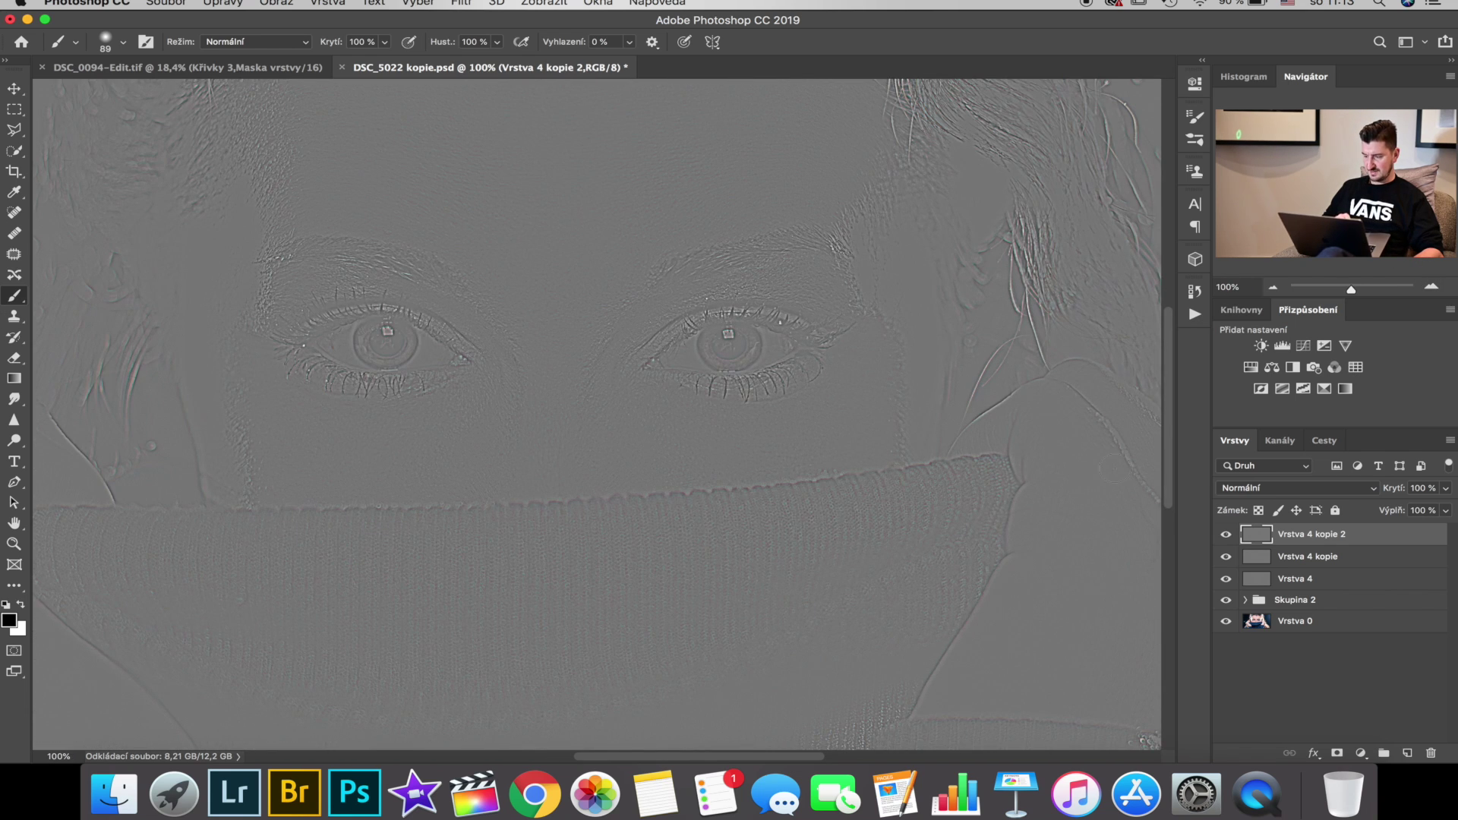
click(1225, 534)
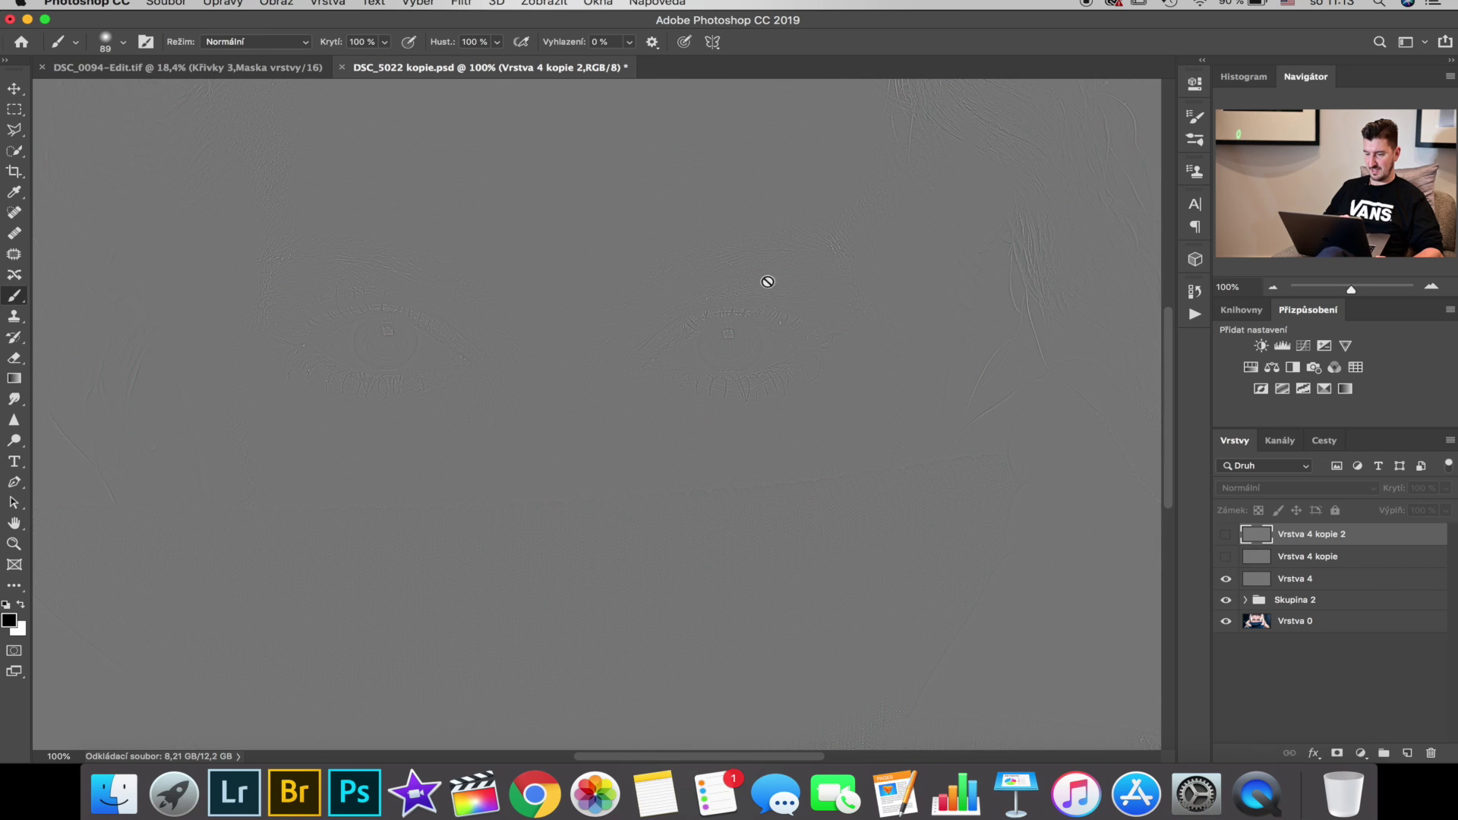
click(1224, 533)
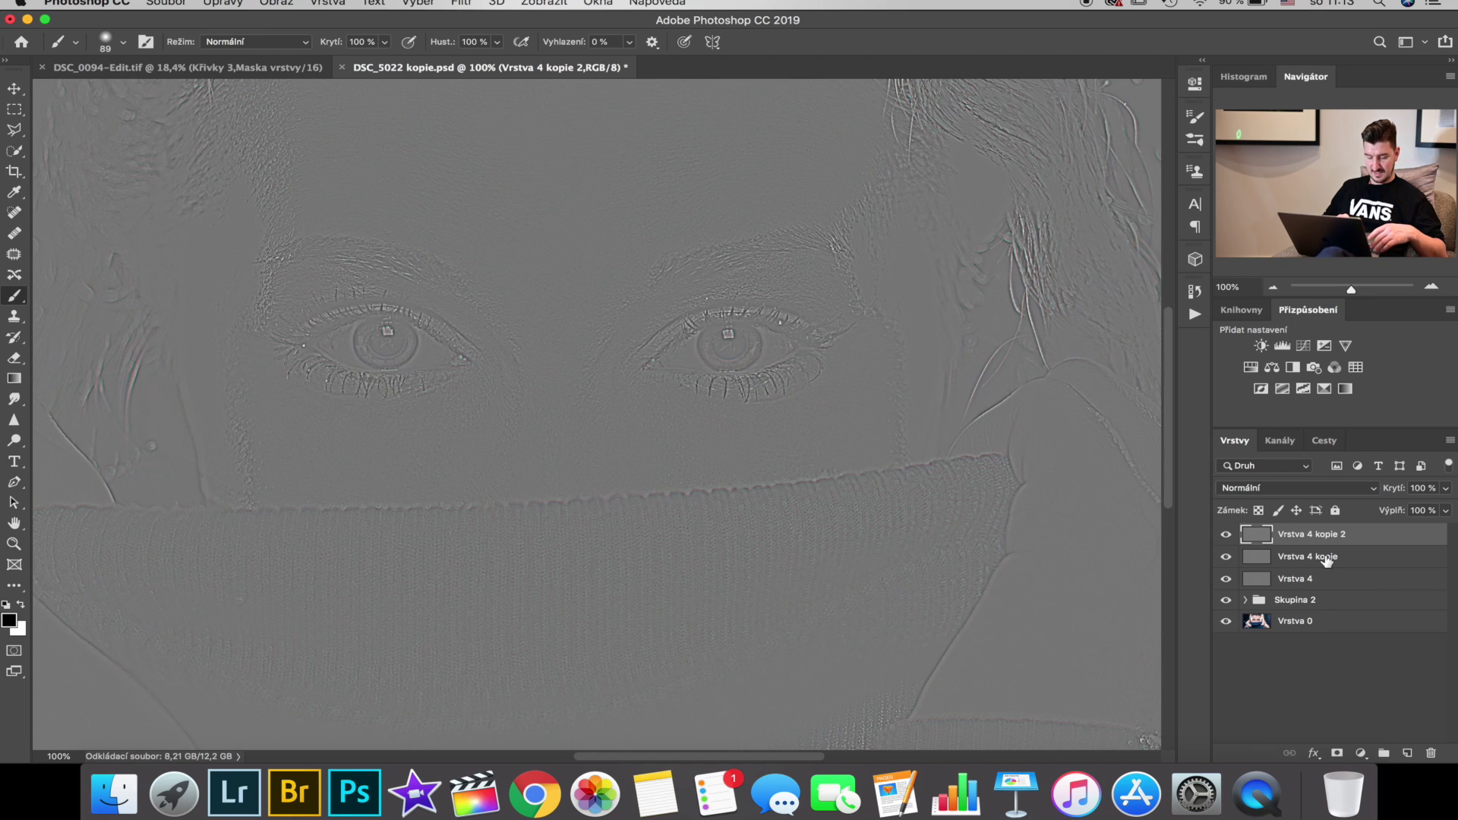
Set all three High Pass layers to Měkké světlo blending and group them with Ctrl+G
shift+click(1335, 580)
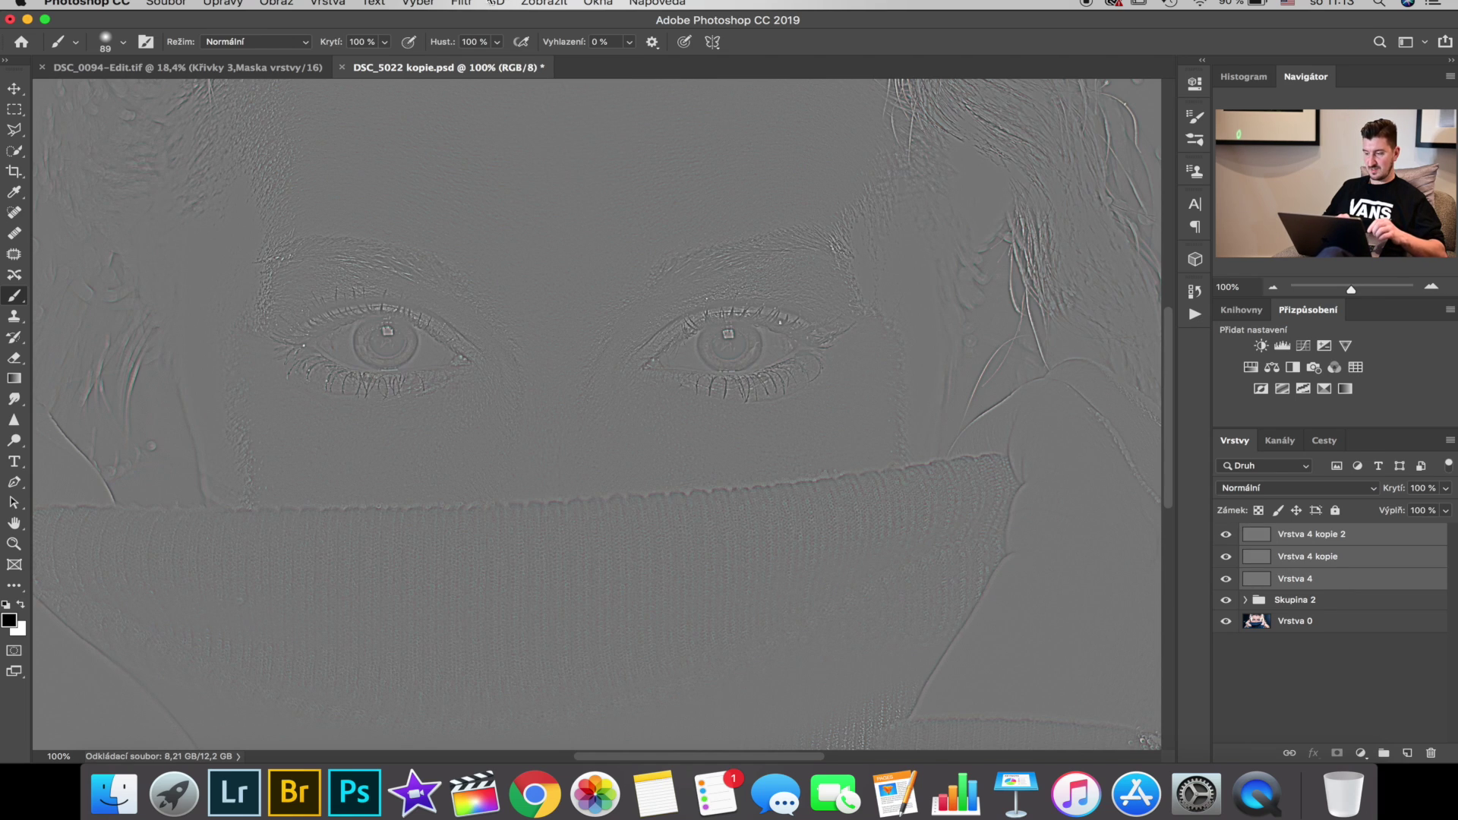
click(1351, 490)
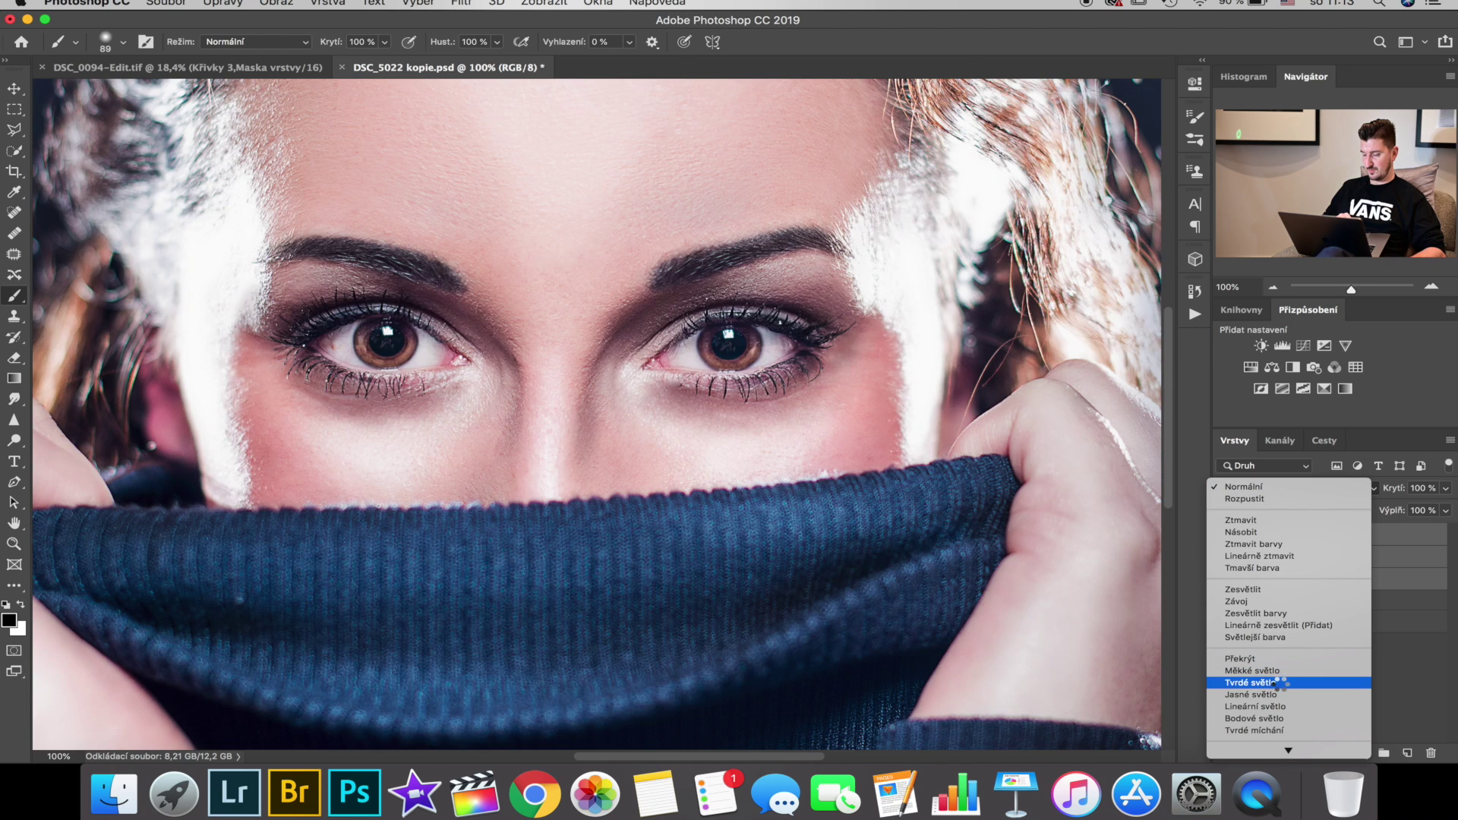
click(1275, 671)
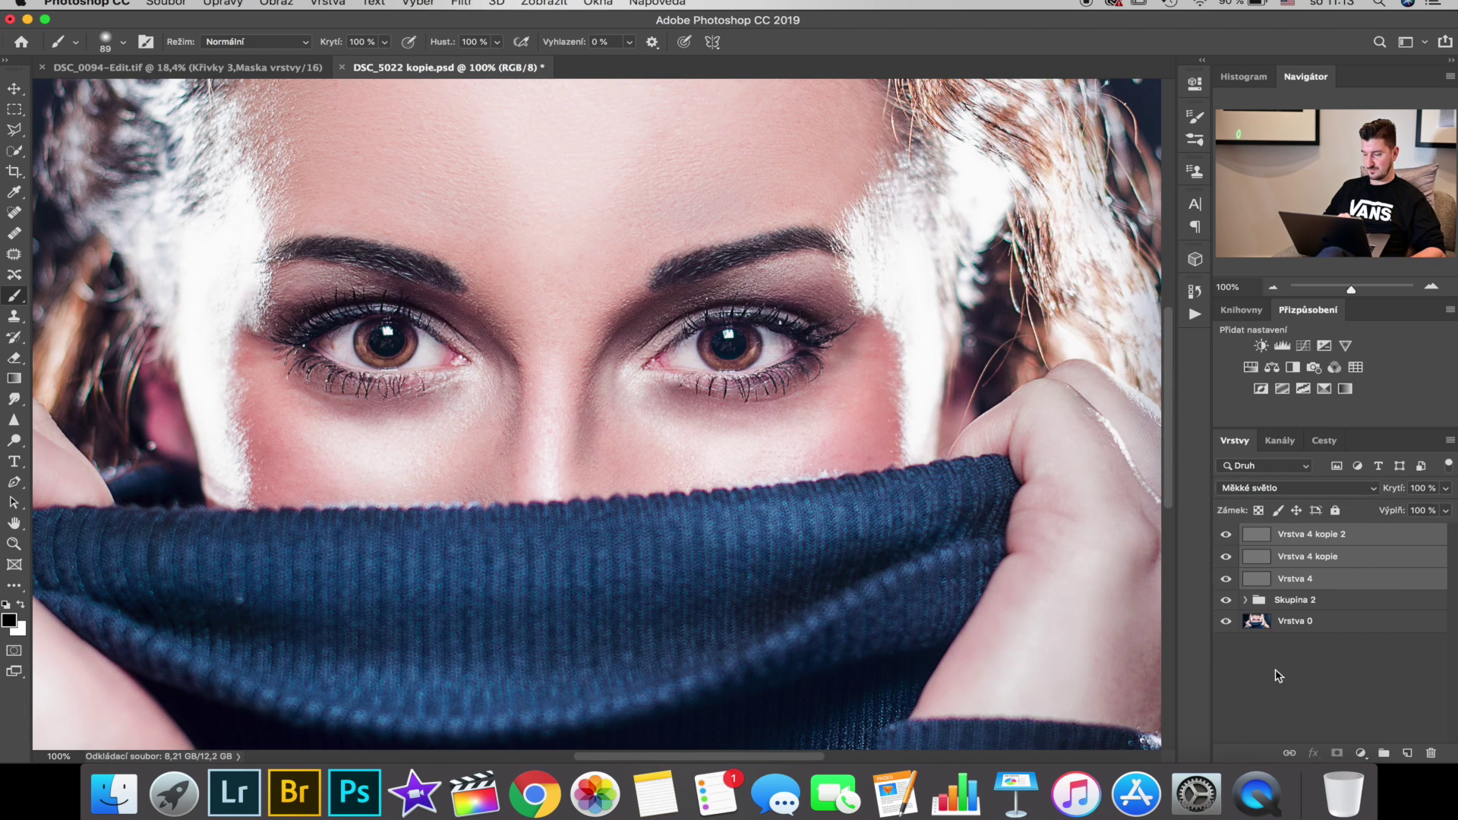
key(ctrl+g)
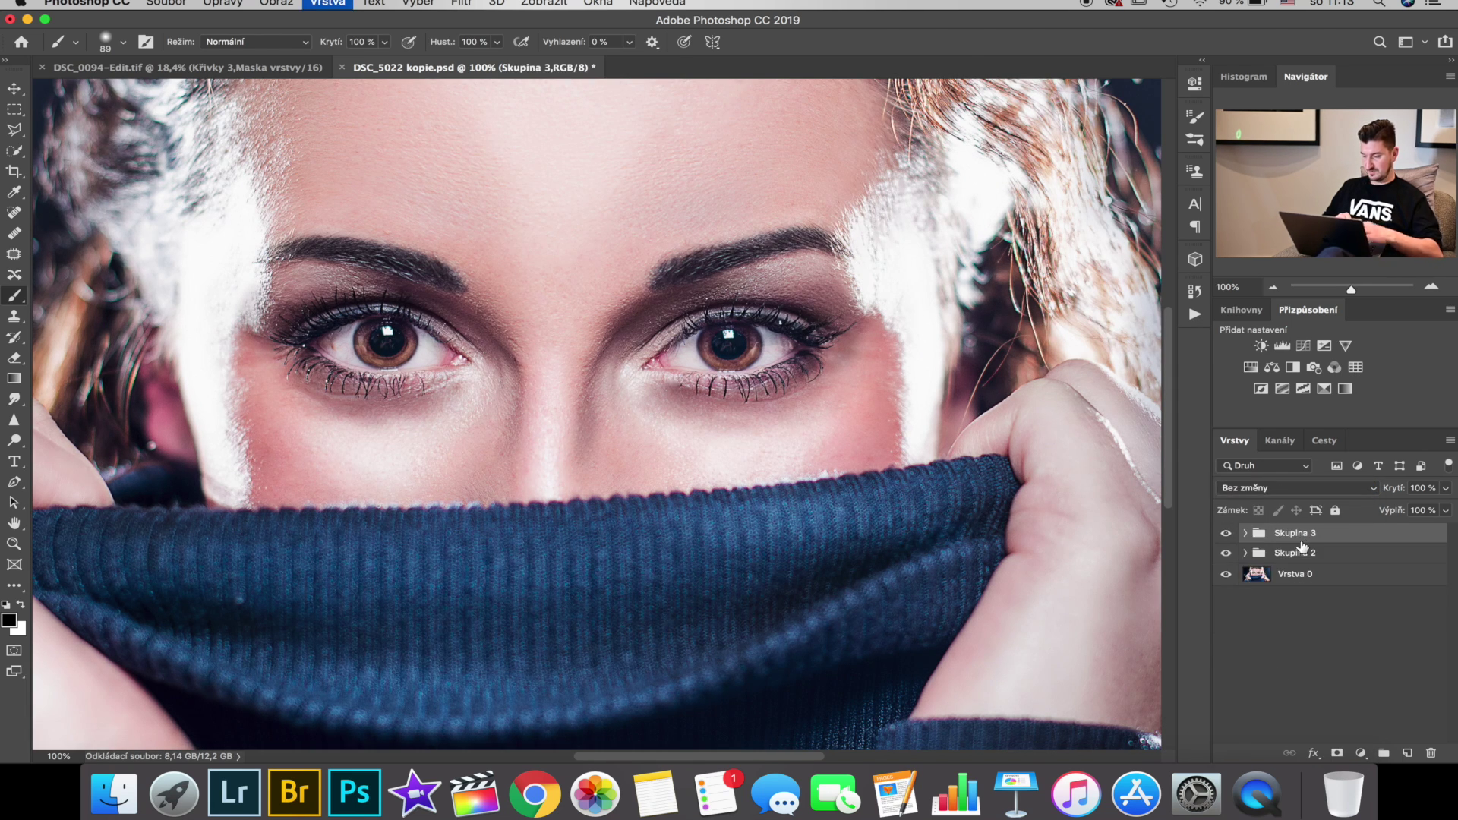
Expand Skupina 3, zoom in on the right eye, and hide the Vrstva 4 copy layers
click(1245, 533)
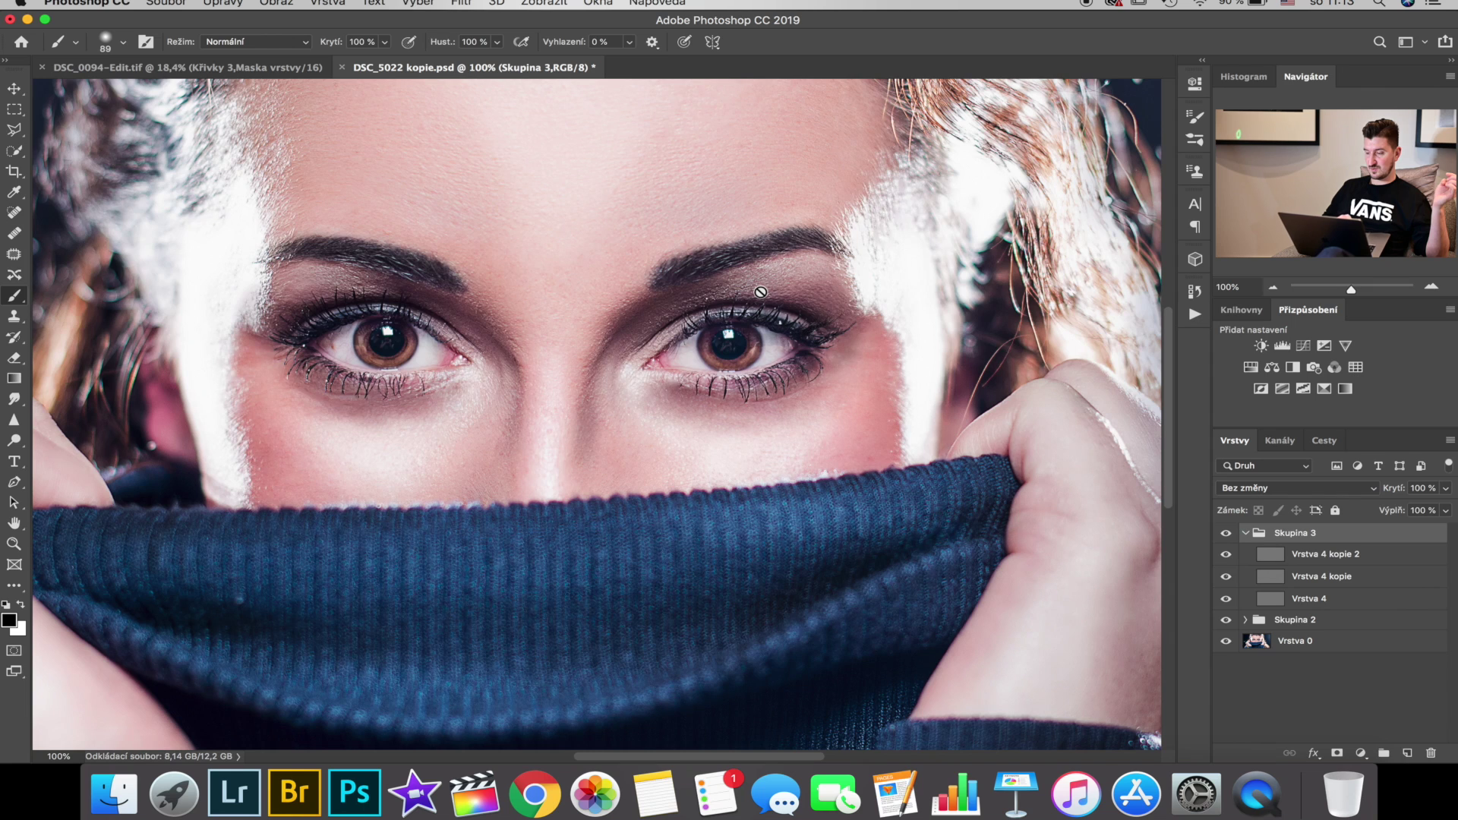
click(1418, 288)
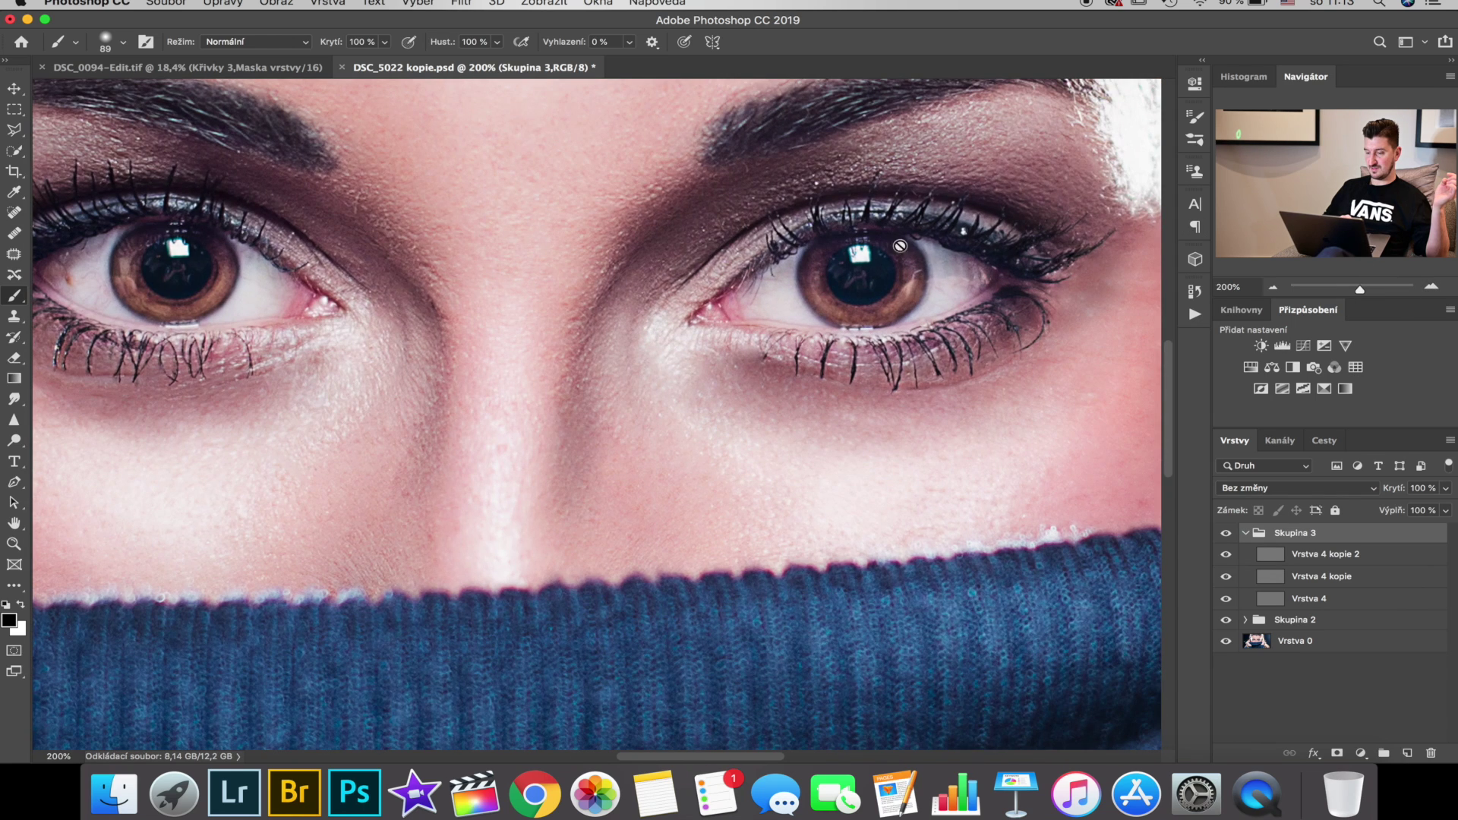
click(784, 319)
click(841, 267)
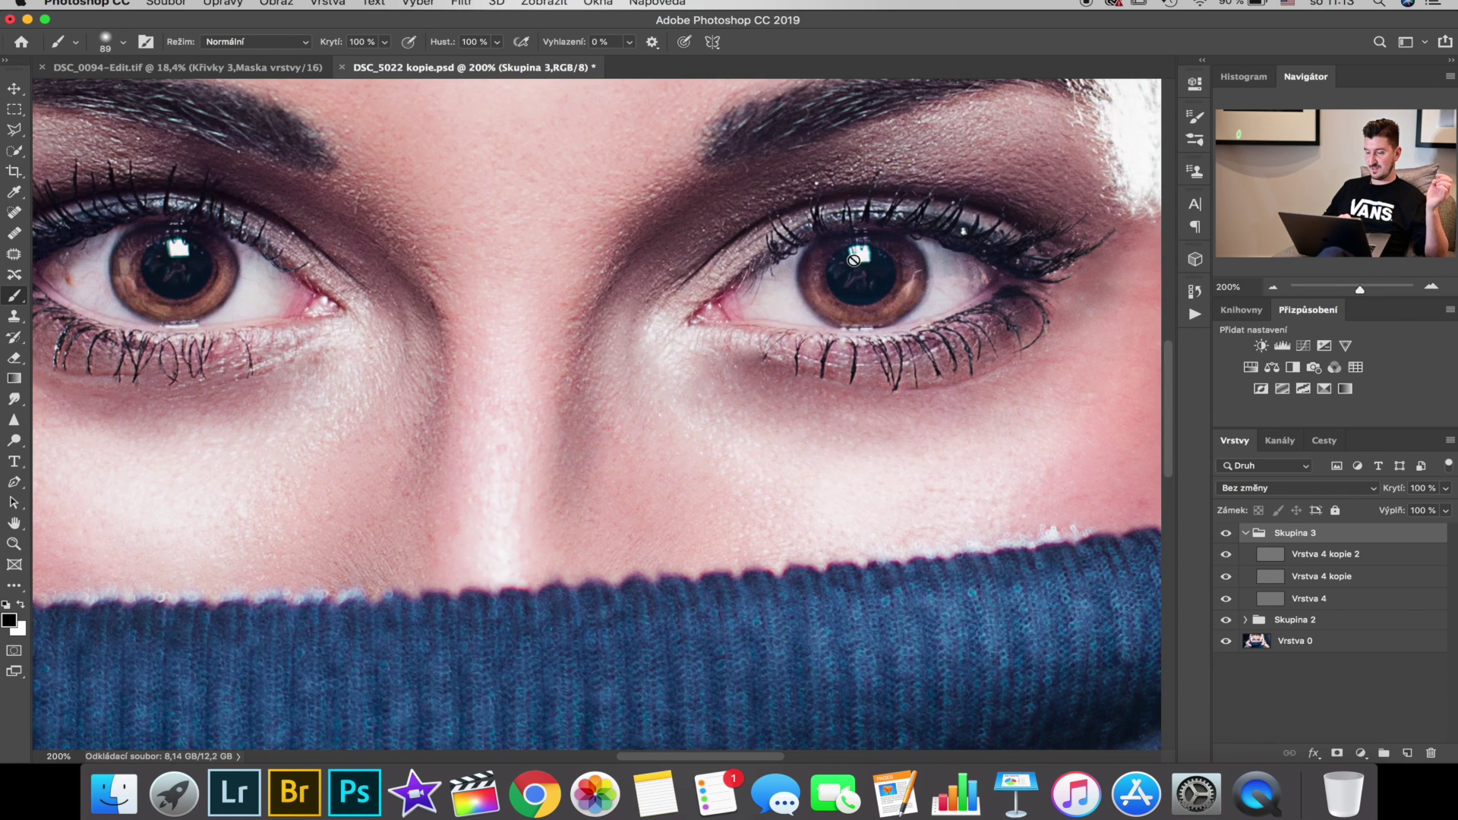
drag(903, 282, 576, 438)
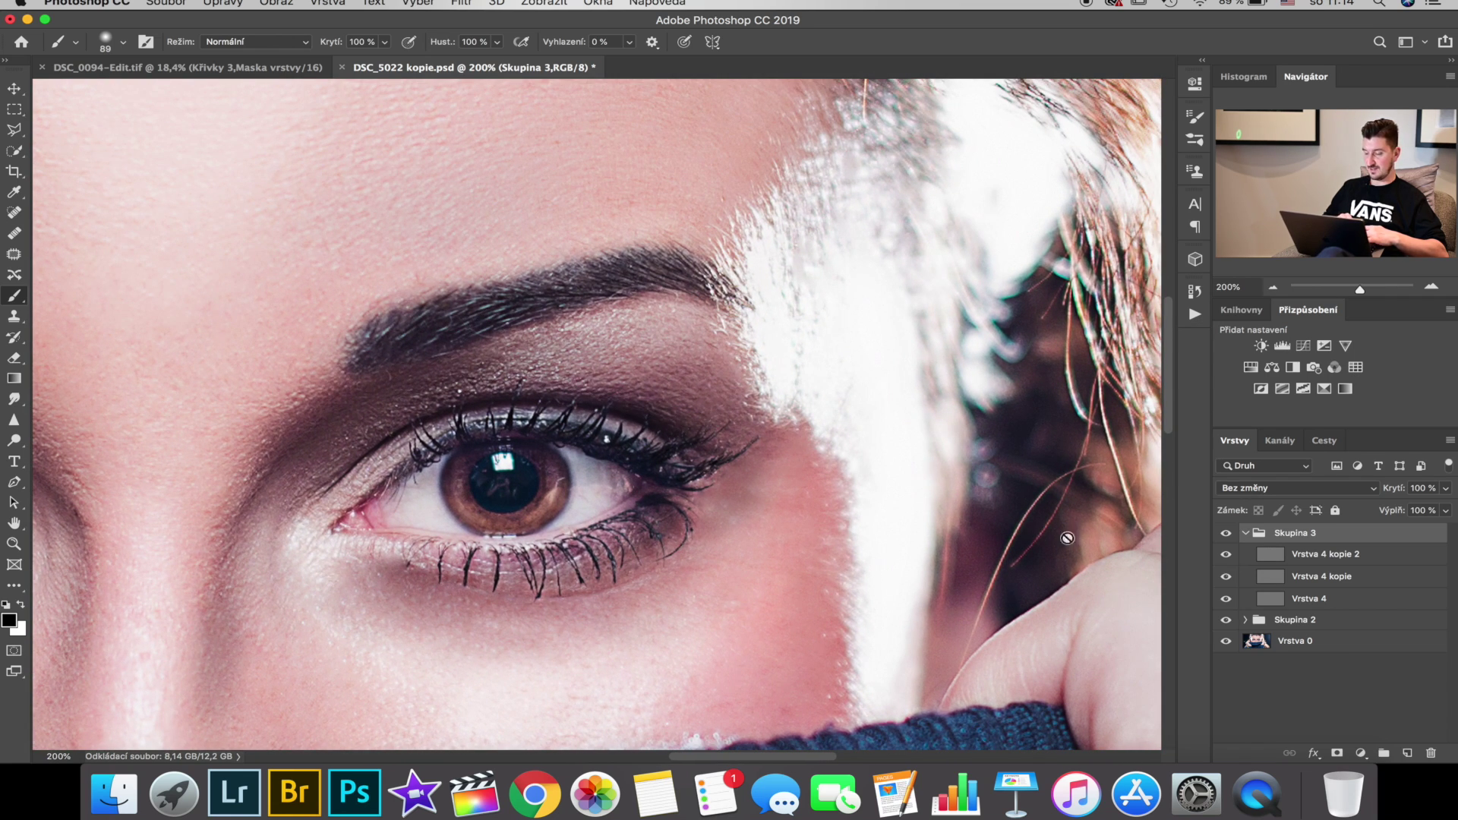
click(1225, 555)
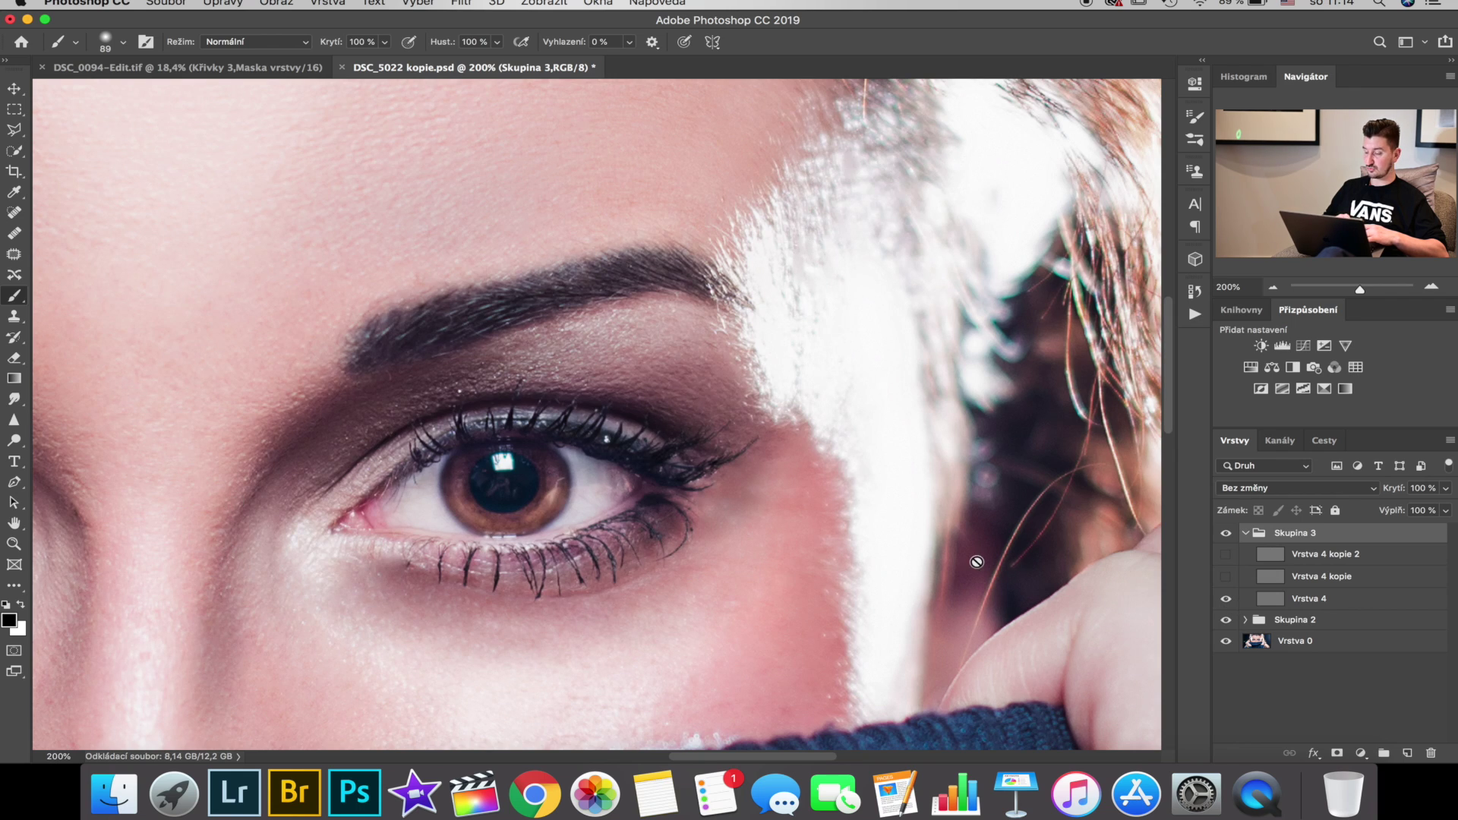
Show both copies again, set kopie 2 to ~34% and kopie to ~51% opacity, then collapse Skupina 3
click(1226, 600)
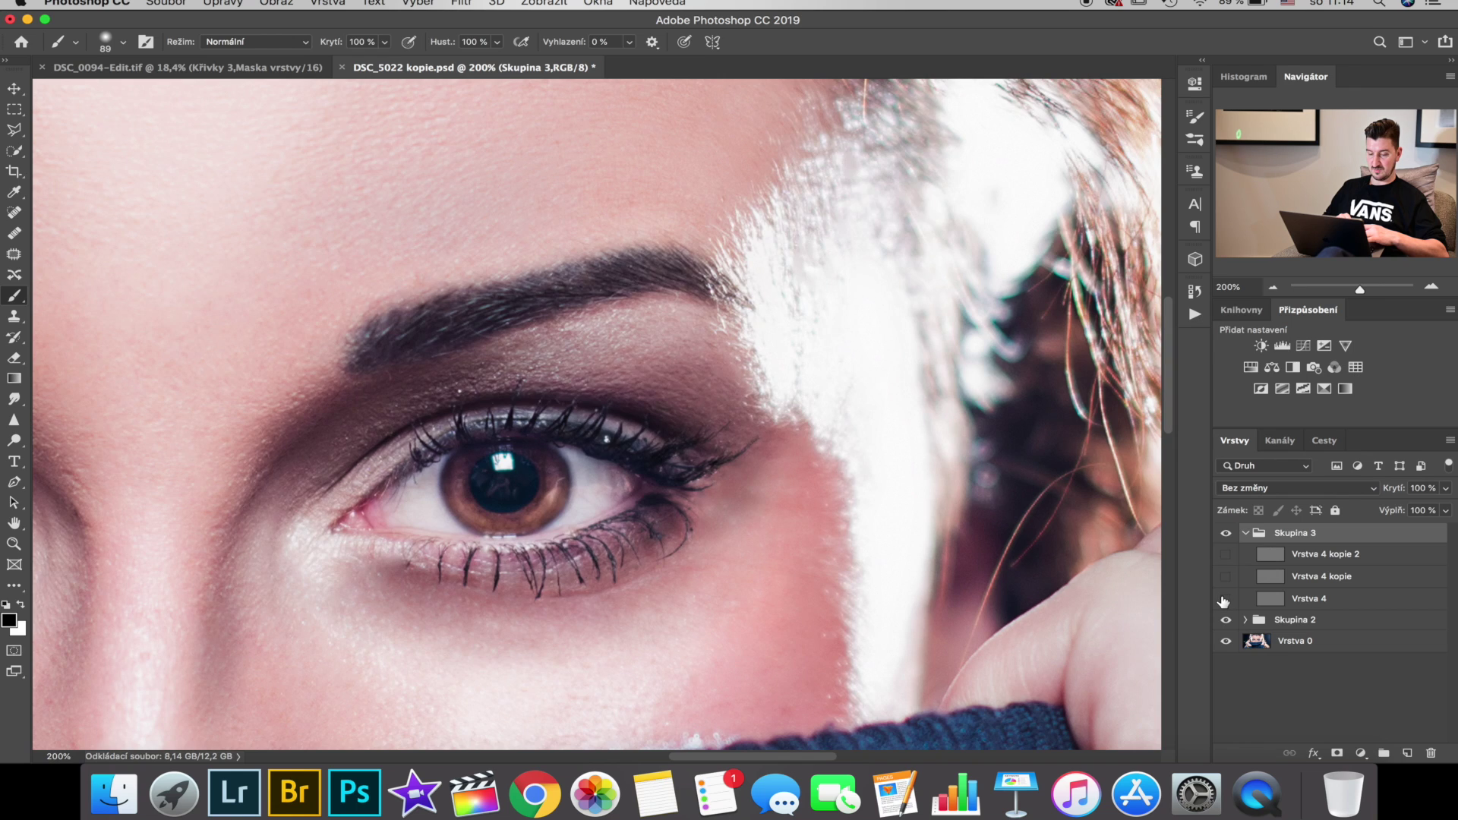
click(1226, 554)
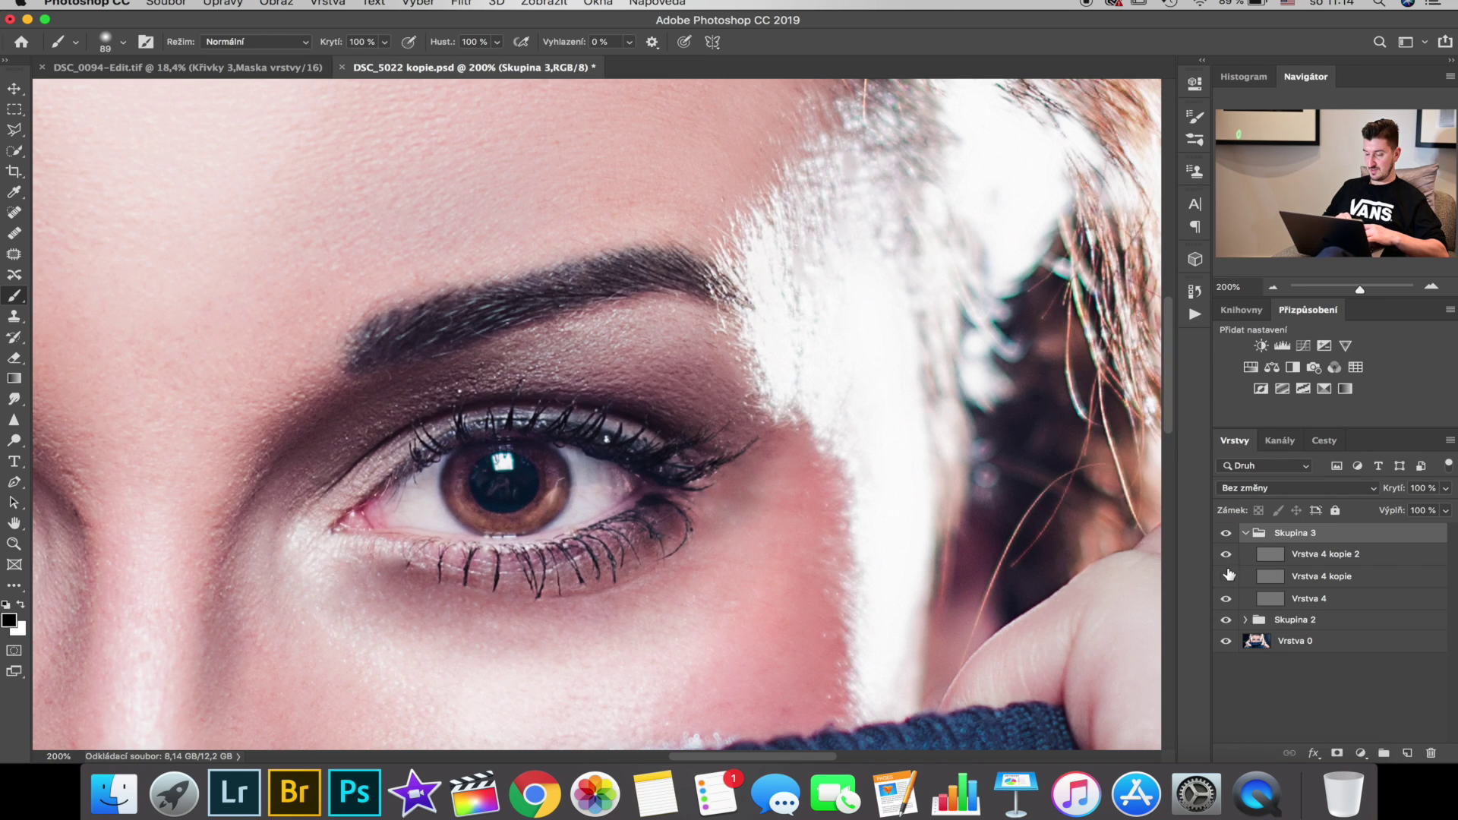
click(1395, 557)
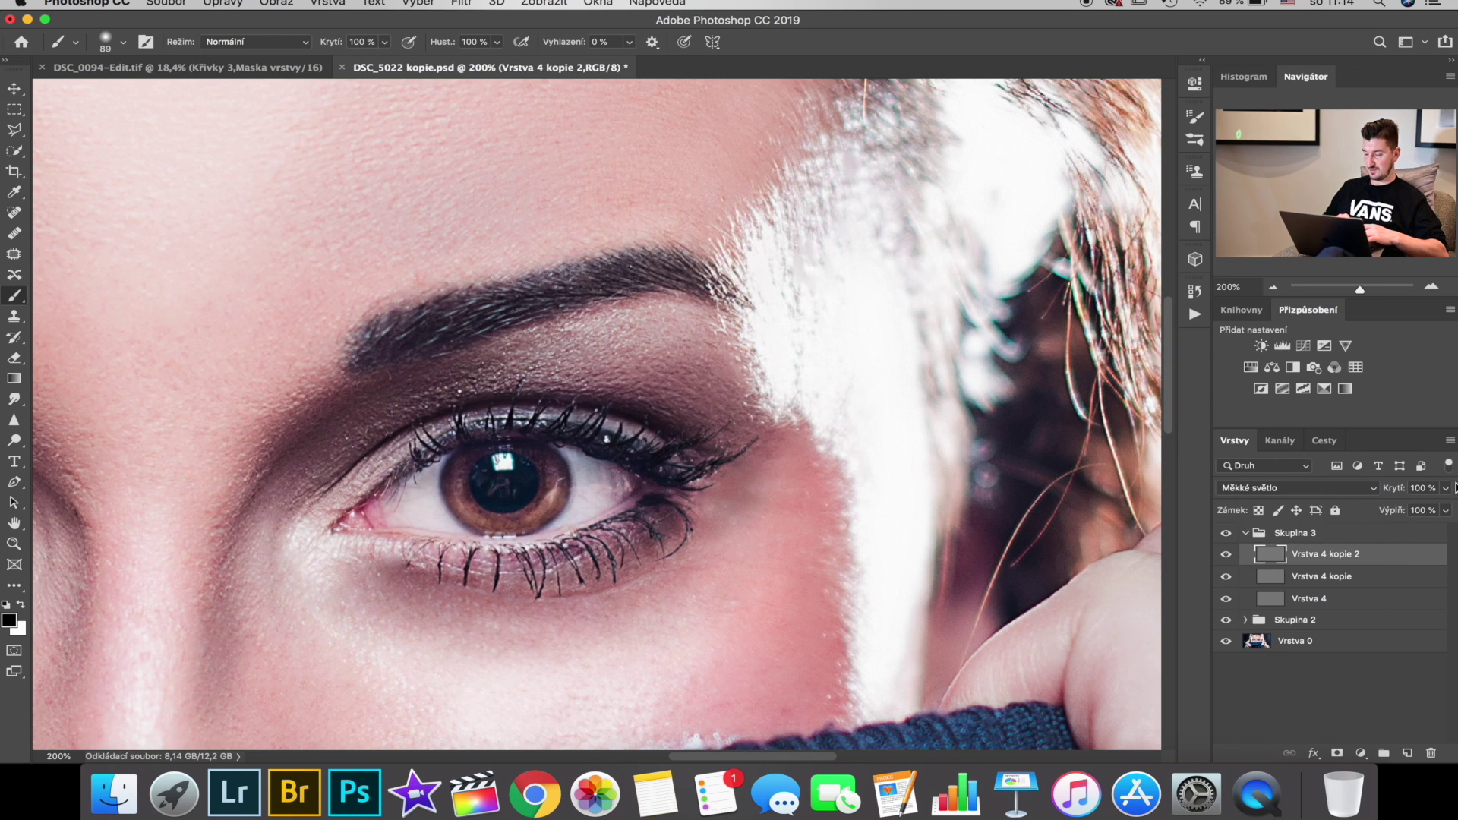
click(1446, 488)
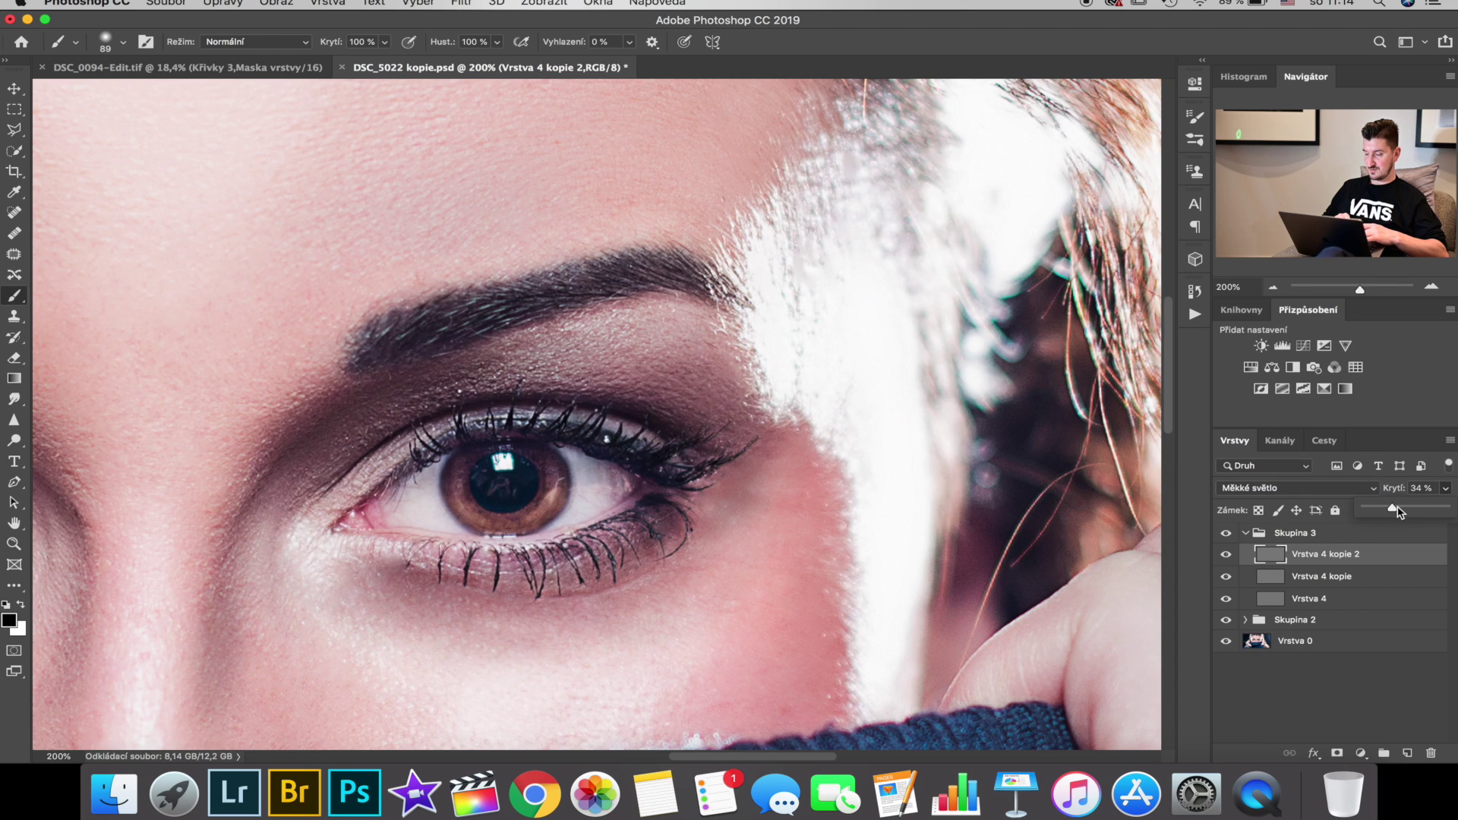
click(1359, 577)
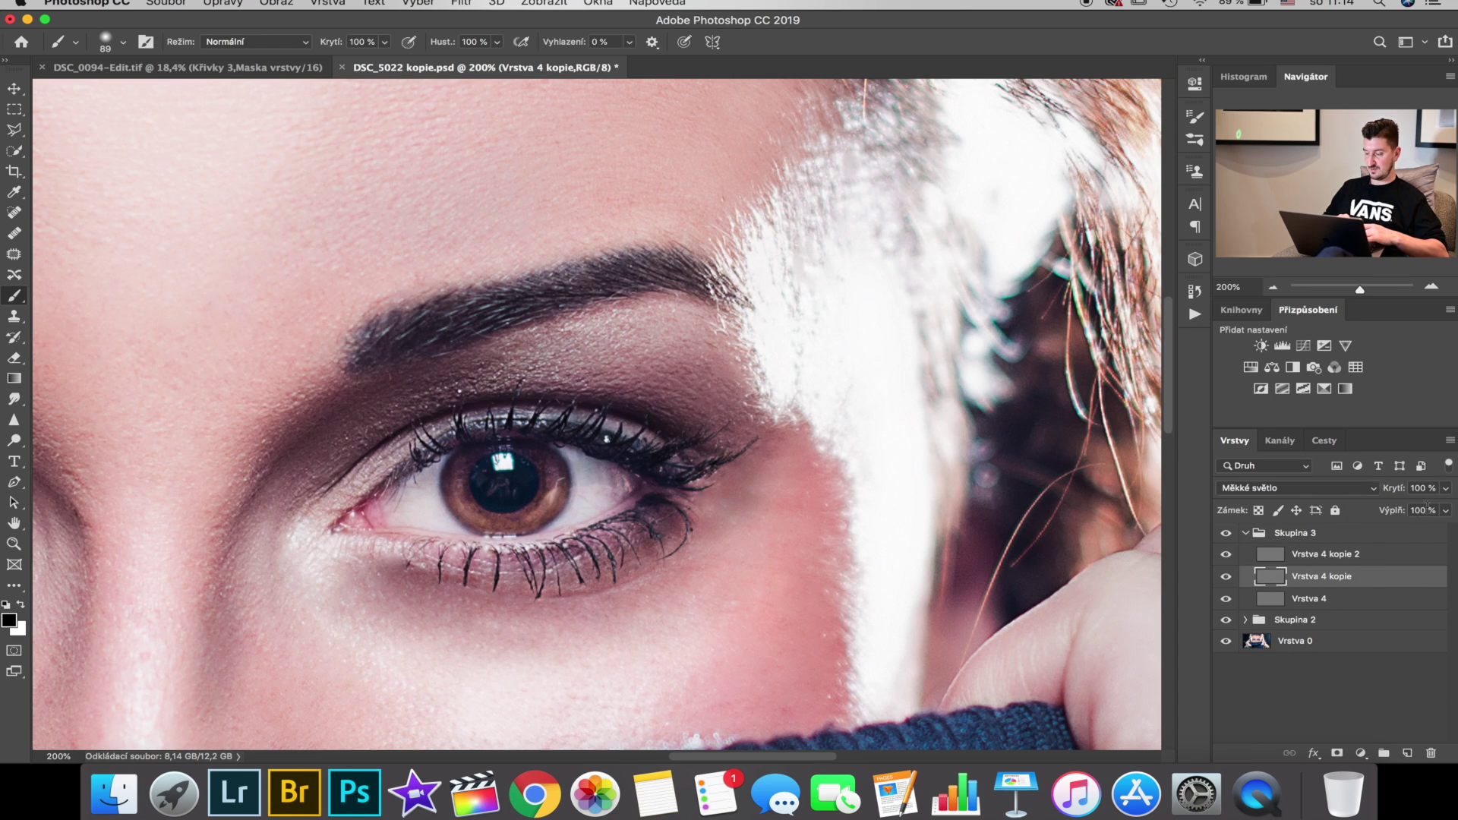
click(1448, 492)
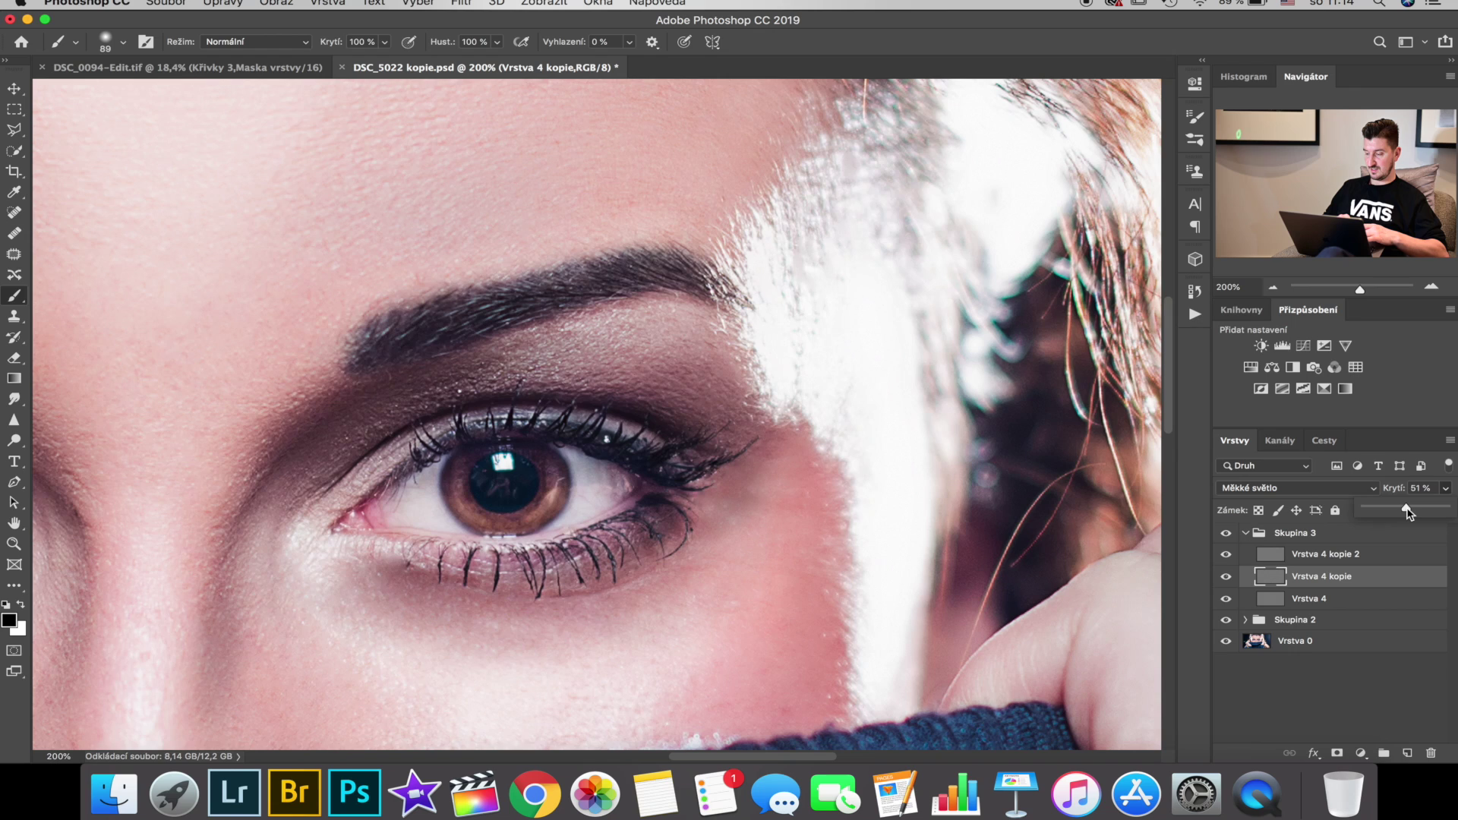
click(1353, 605)
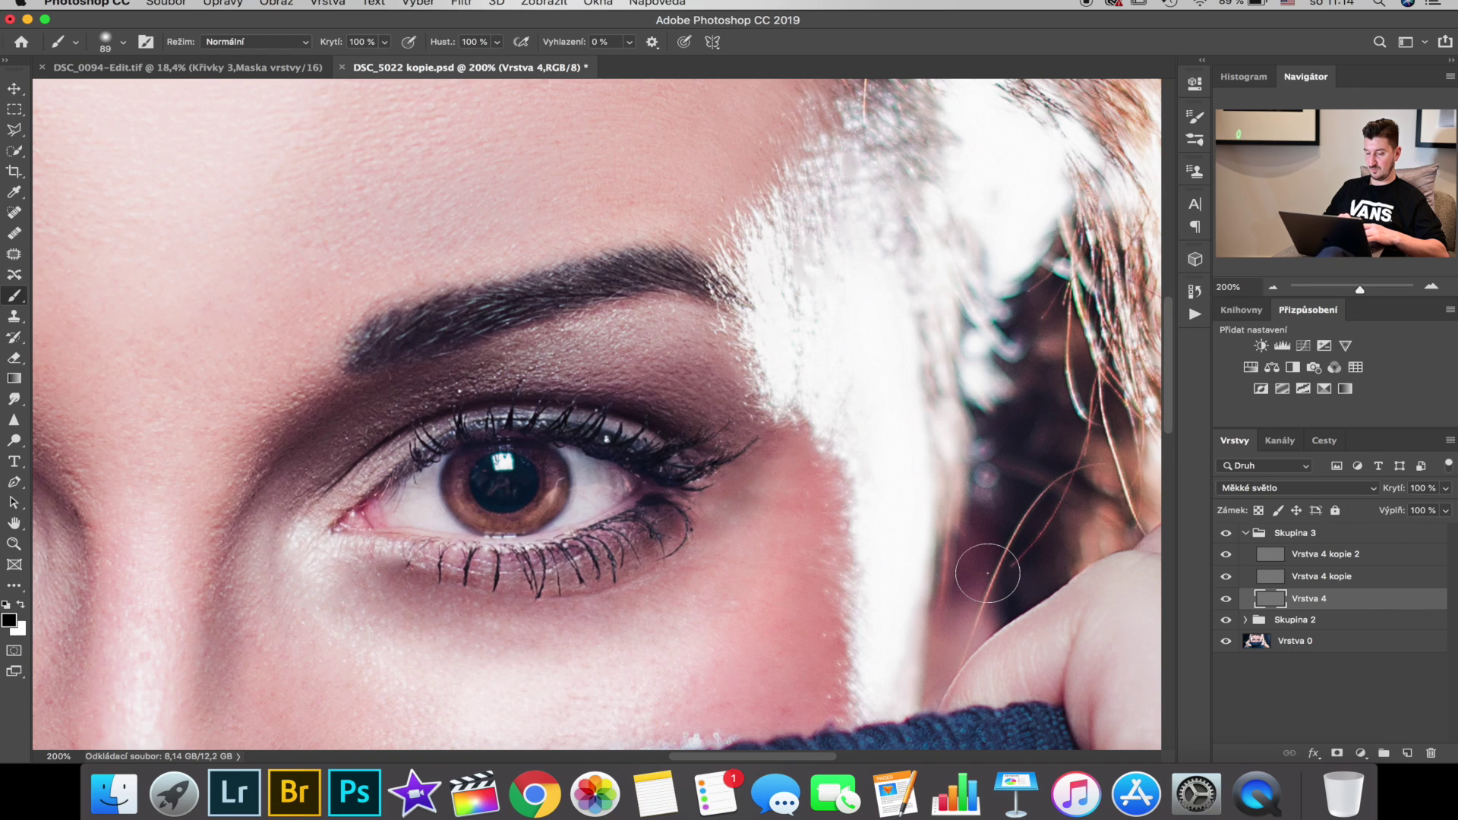
click(1245, 533)
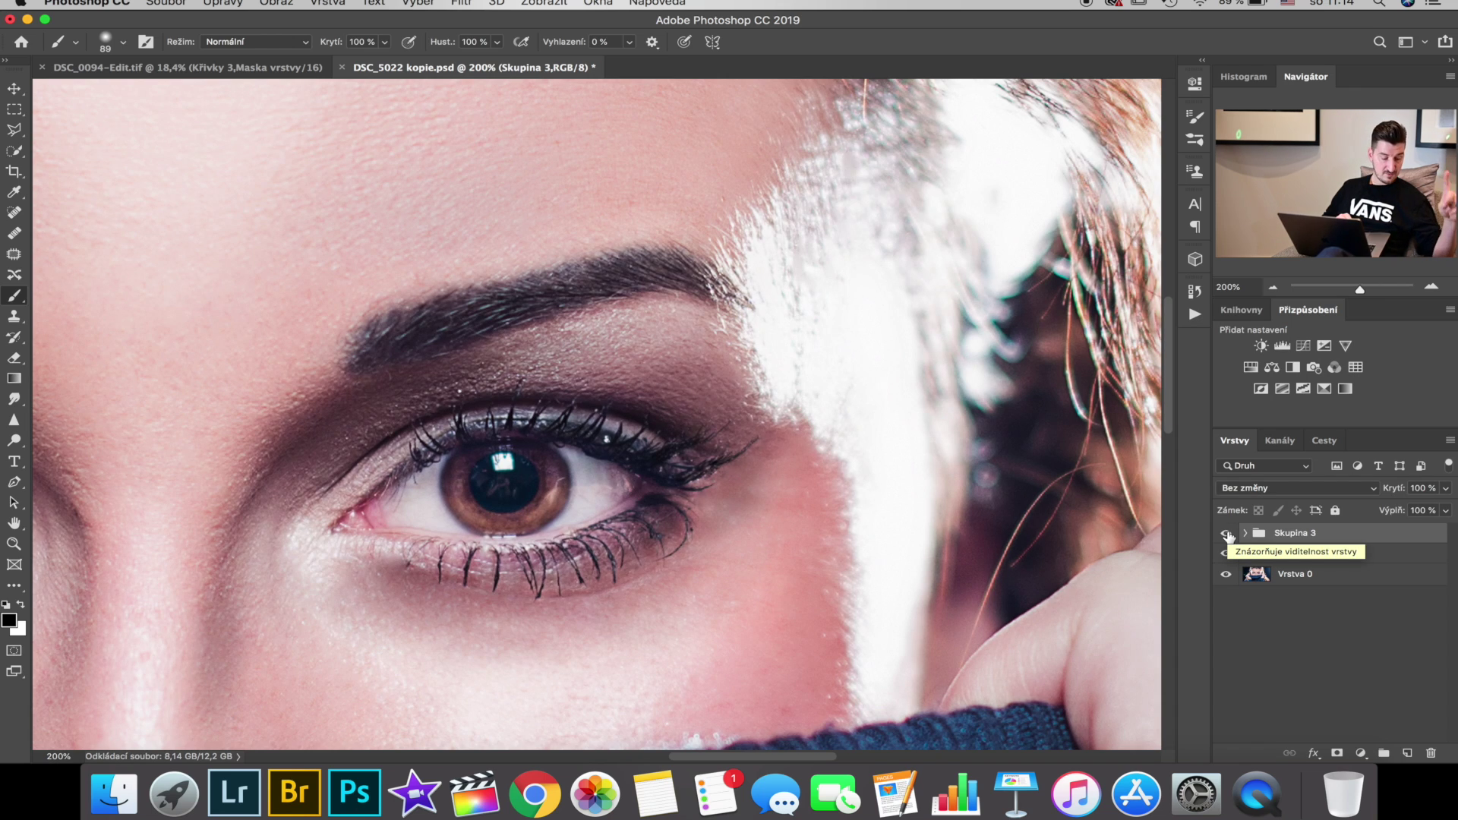
click(1226, 533)
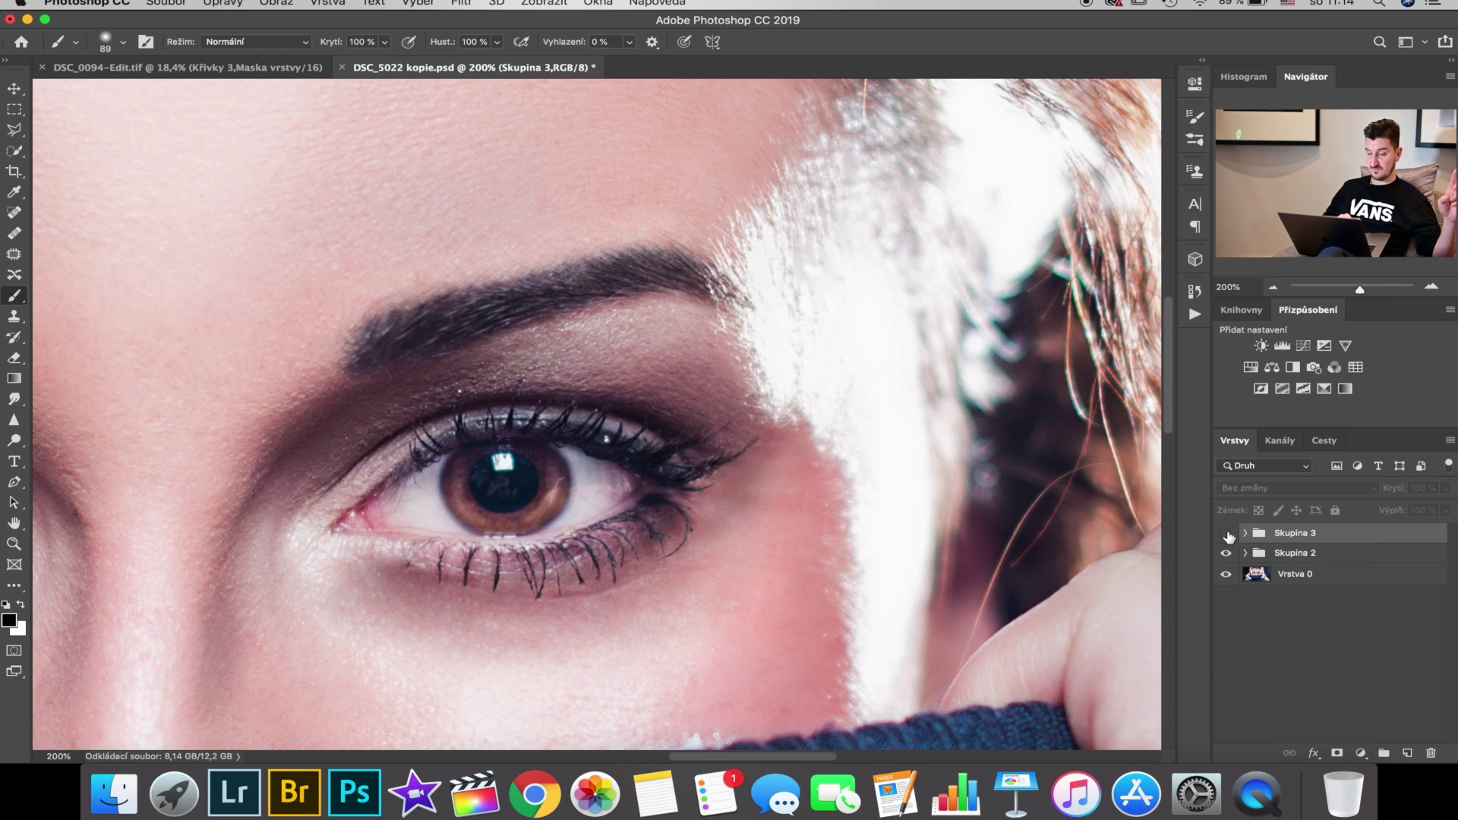
click(1226, 534)
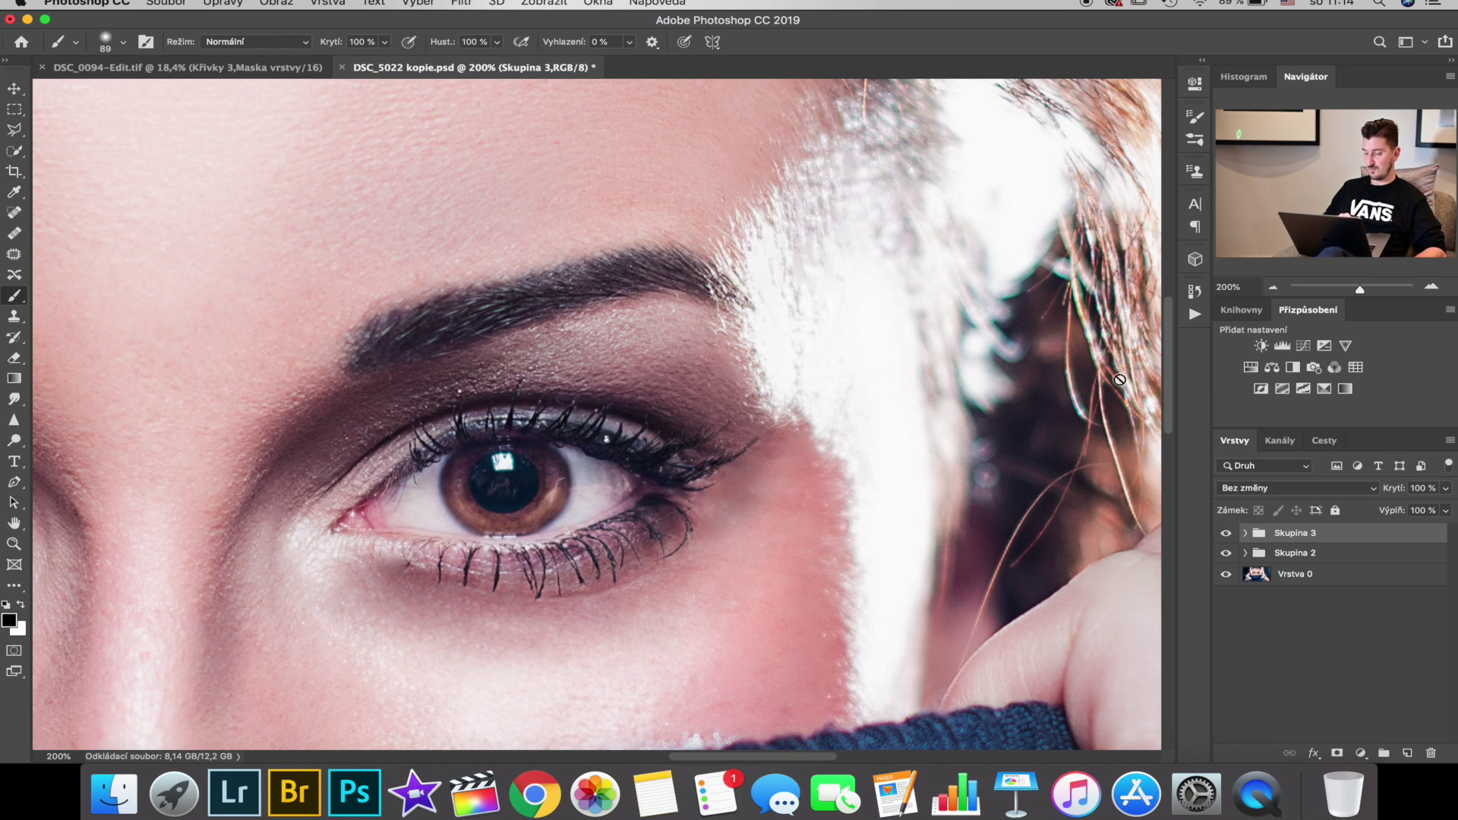
click(1225, 534)
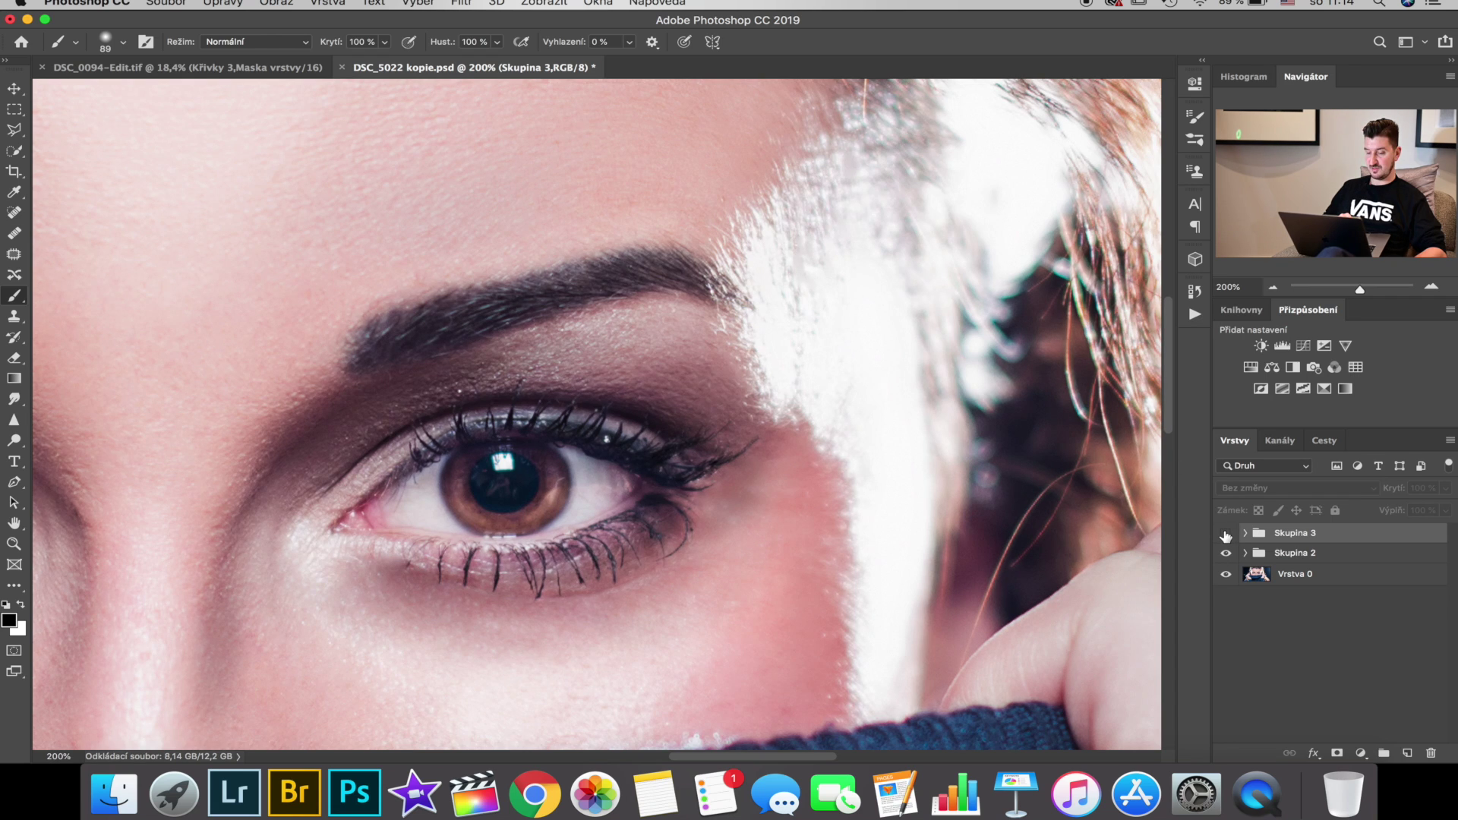
click(1225, 534)
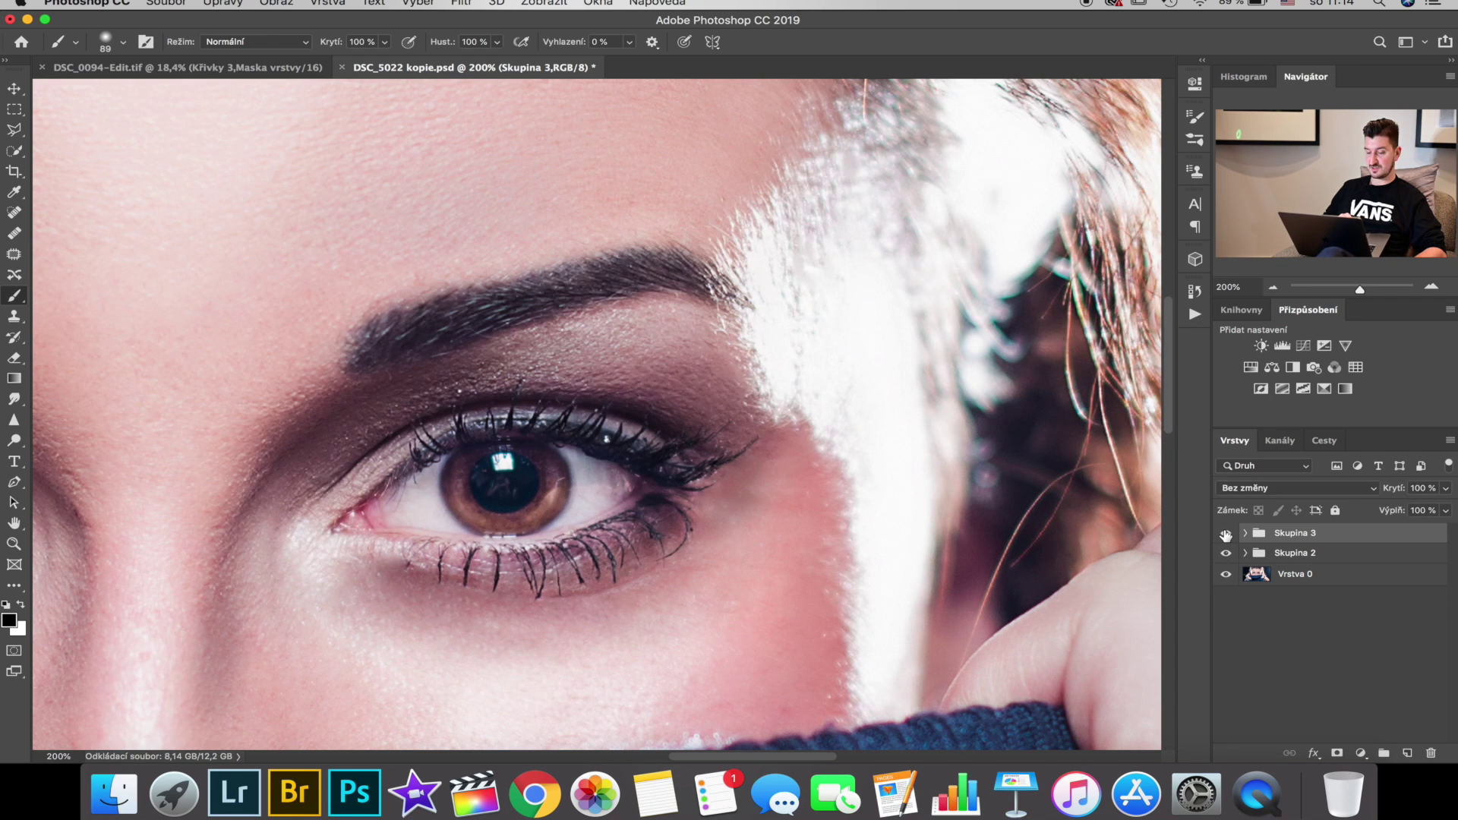
click(1274, 287)
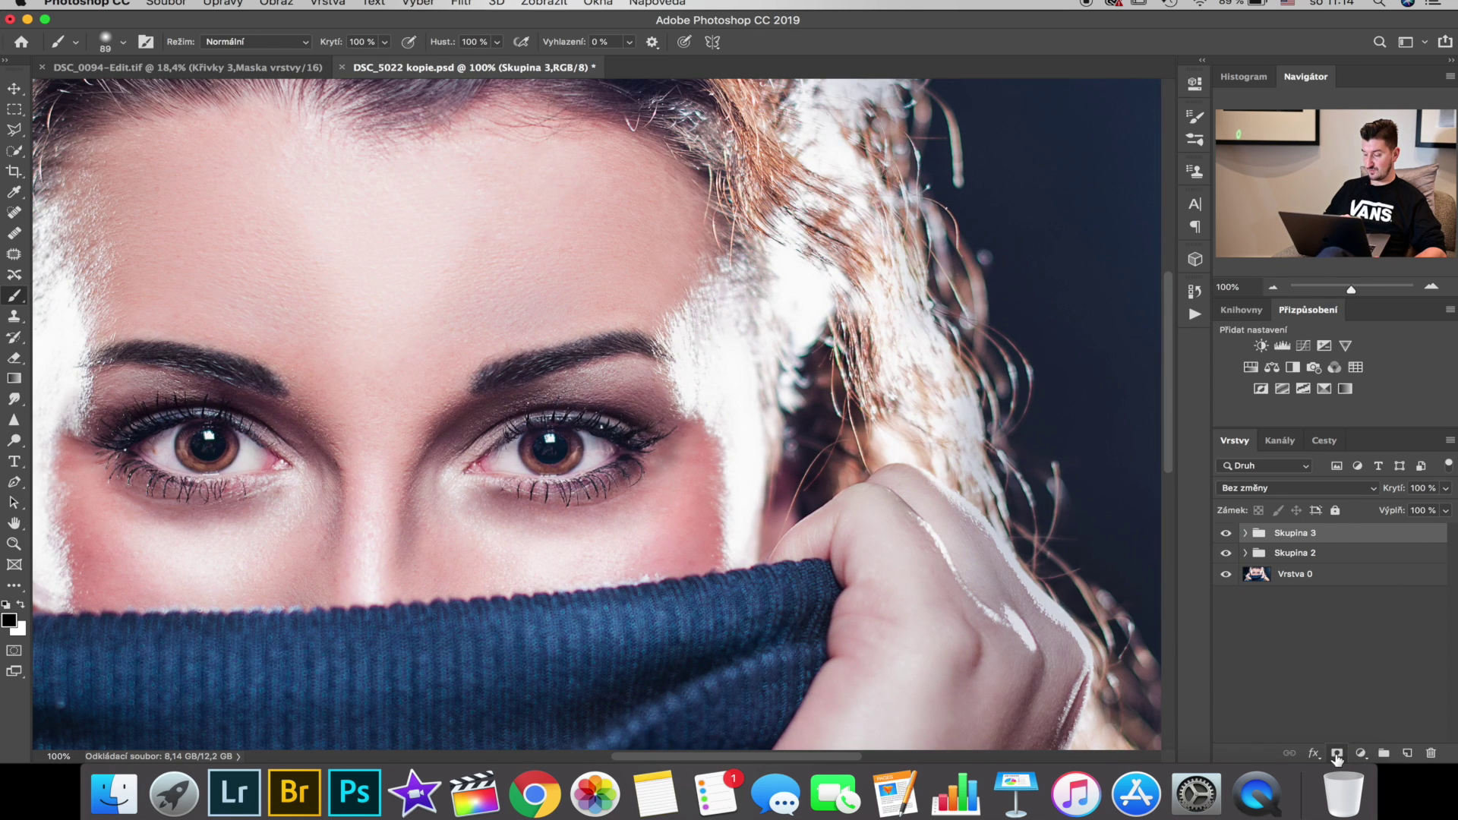
Add an inverted black mask to Skupina 3 and paint white over the irises
click(1337, 752)
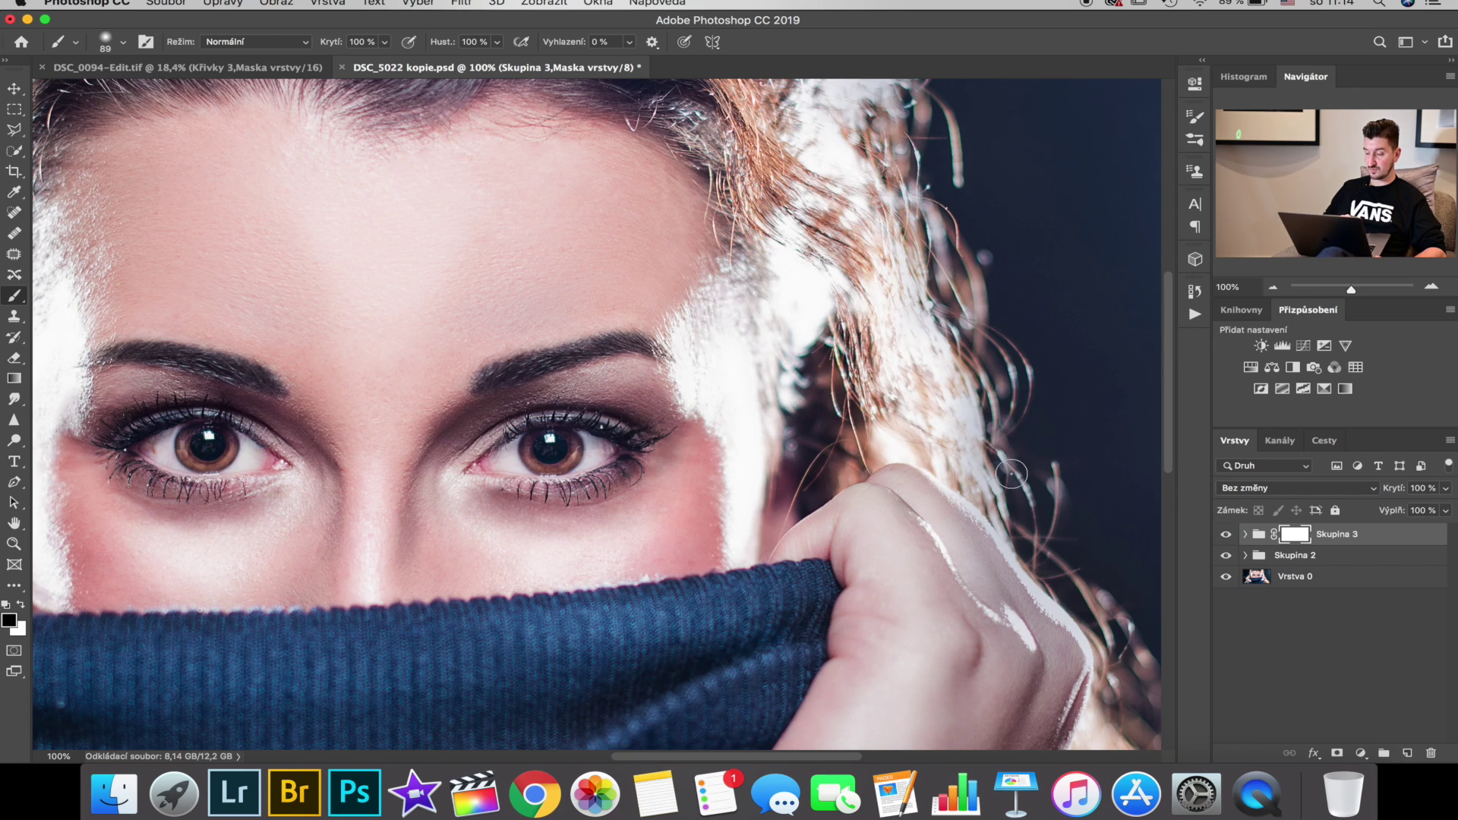
key(ctrl+i)
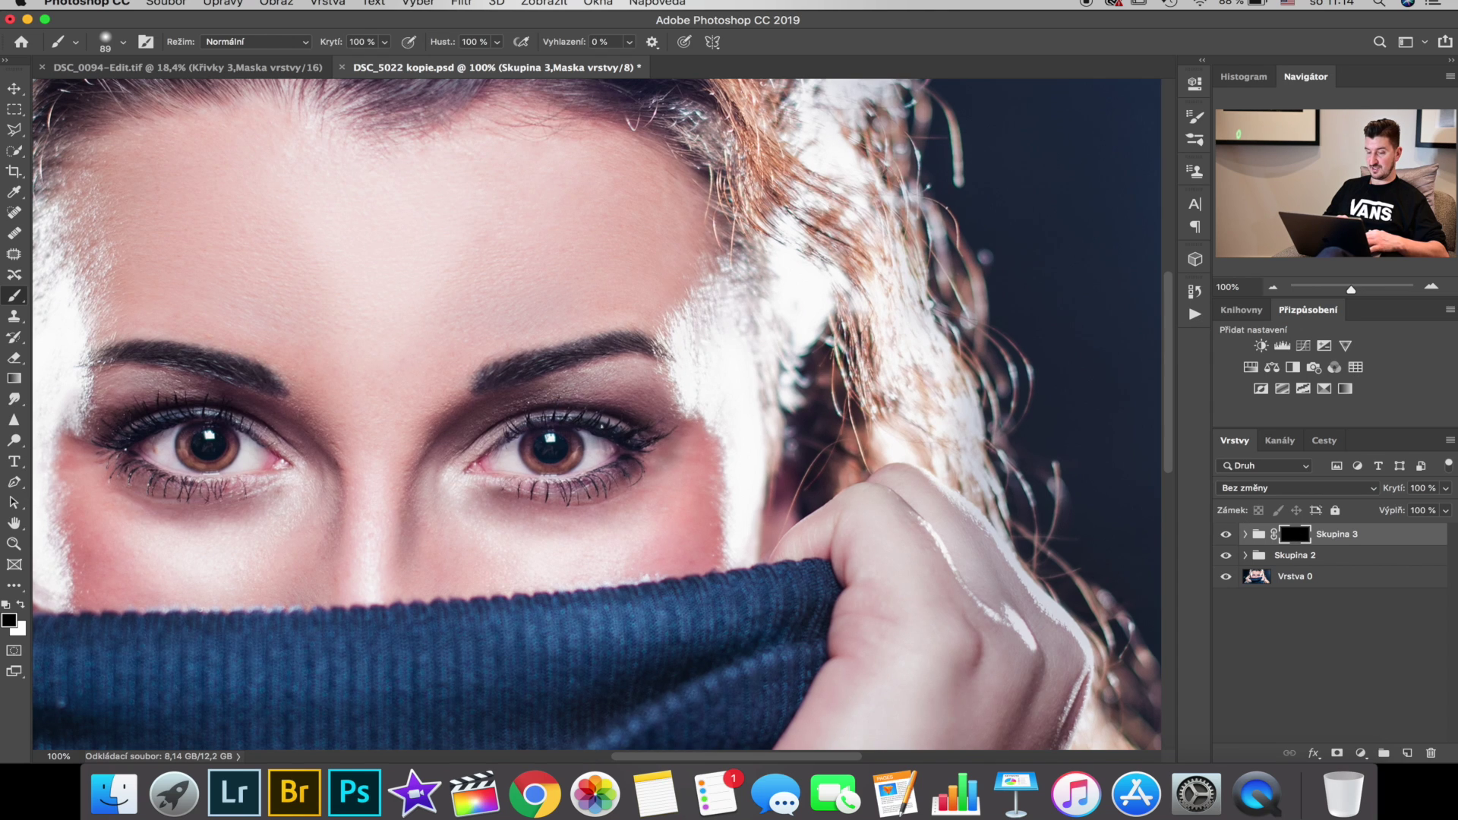
scroll(596, 414, left, 5)
scroll(597, 414, left, 3)
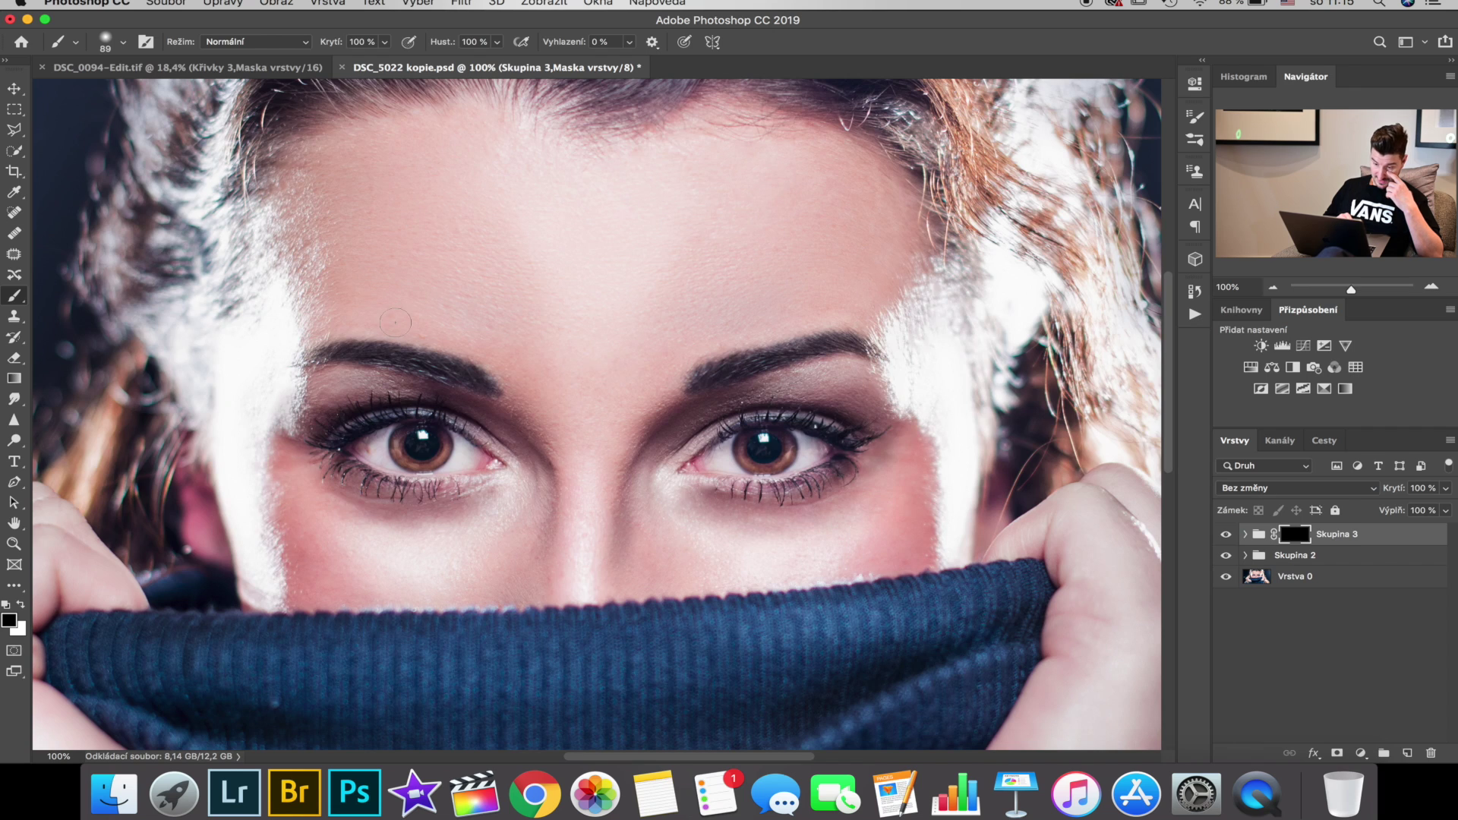
scroll(597, 414, down, 1)
scroll(596, 415, down, 2)
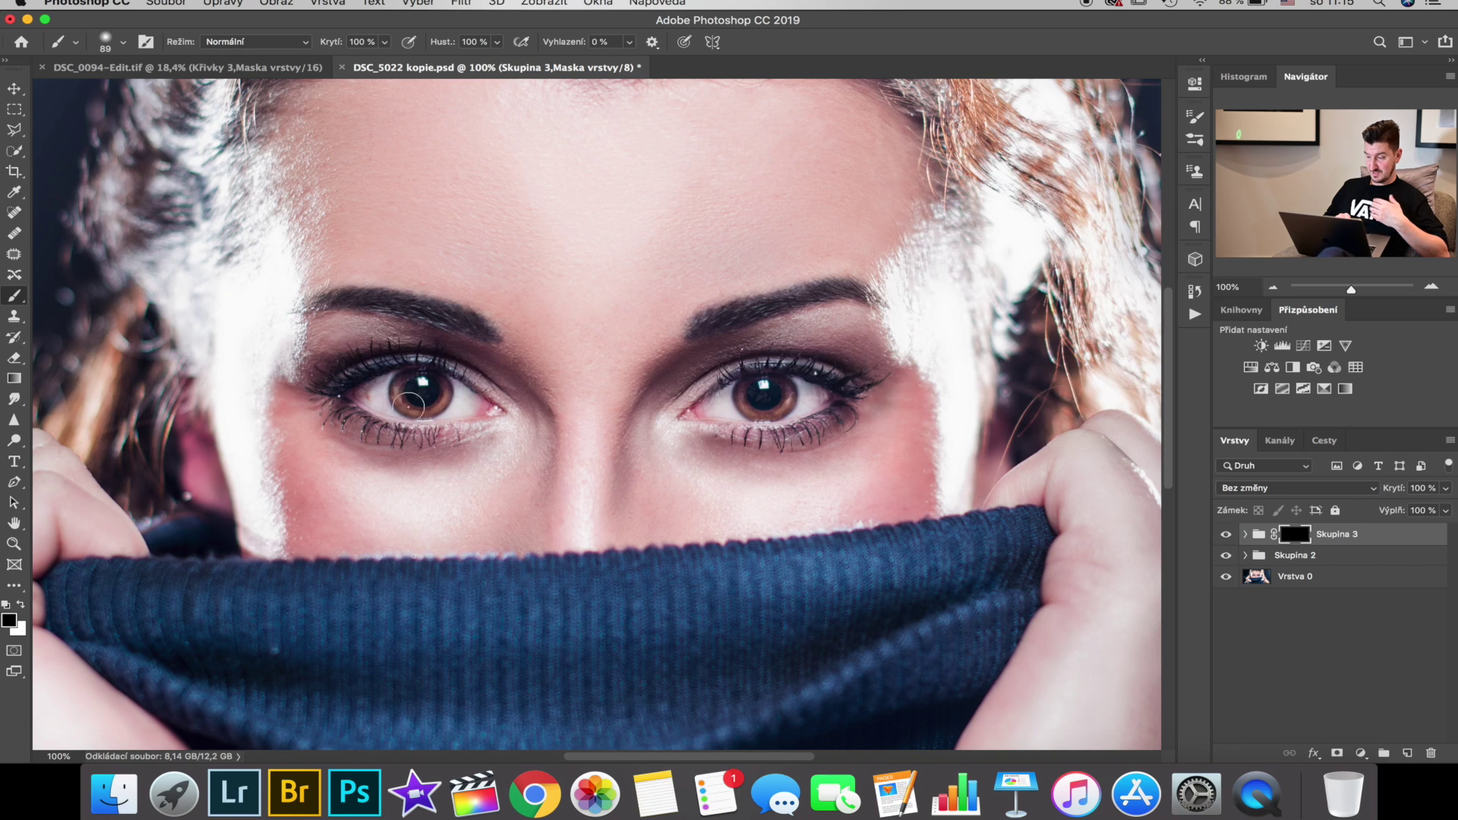
key(x)
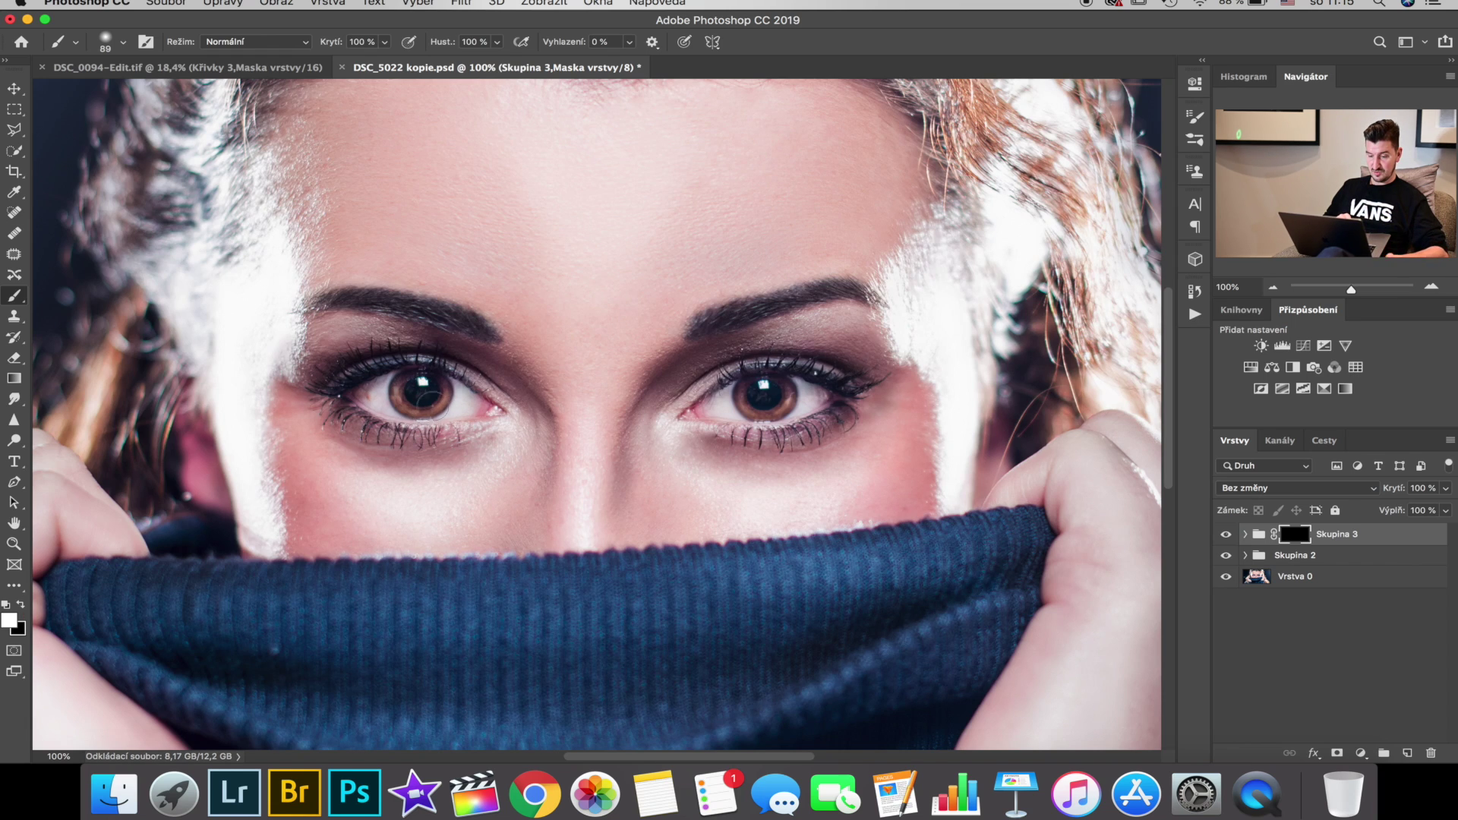
drag(426, 407, 410, 398)
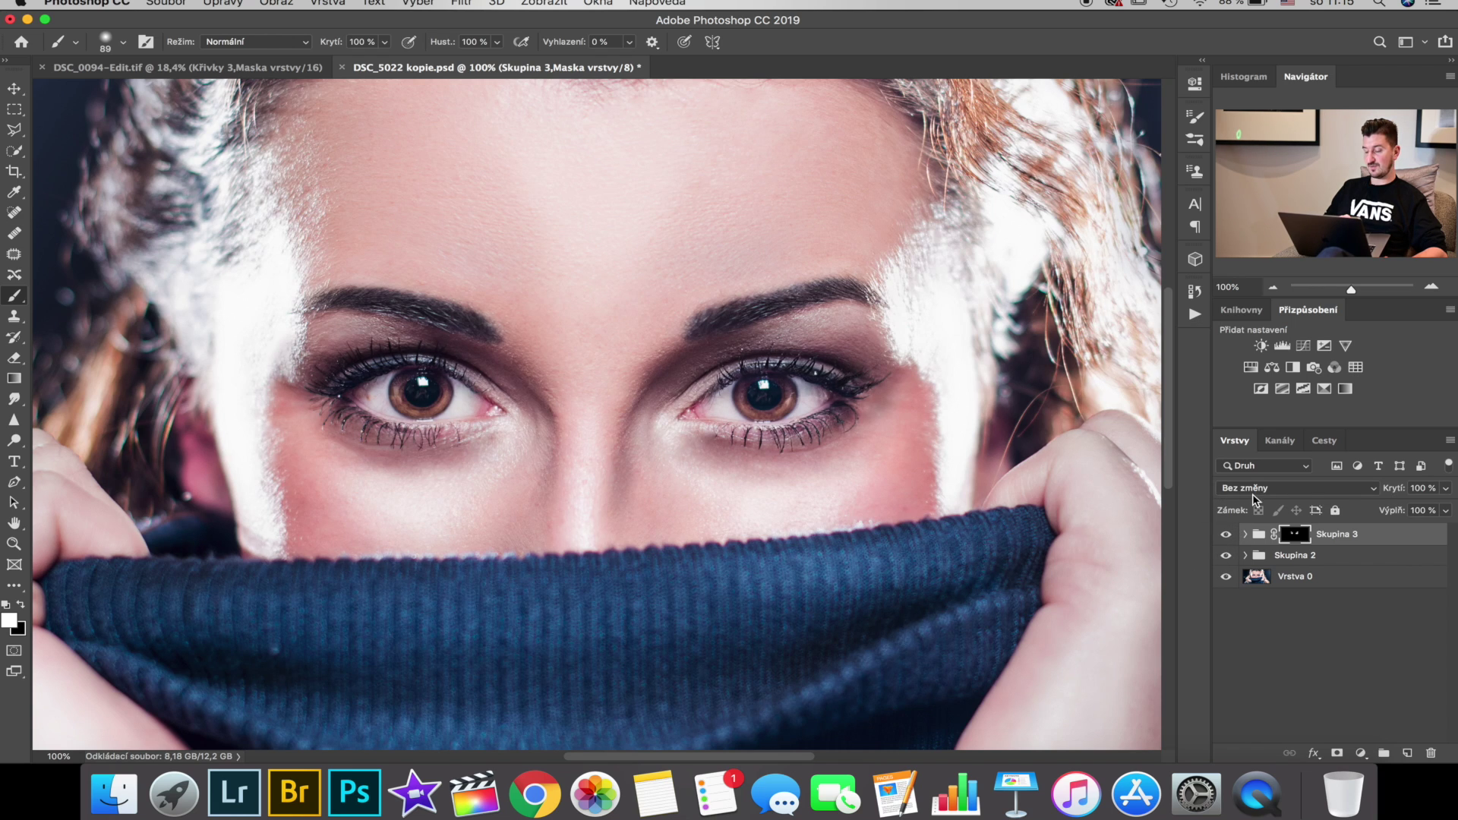
click(1274, 289)
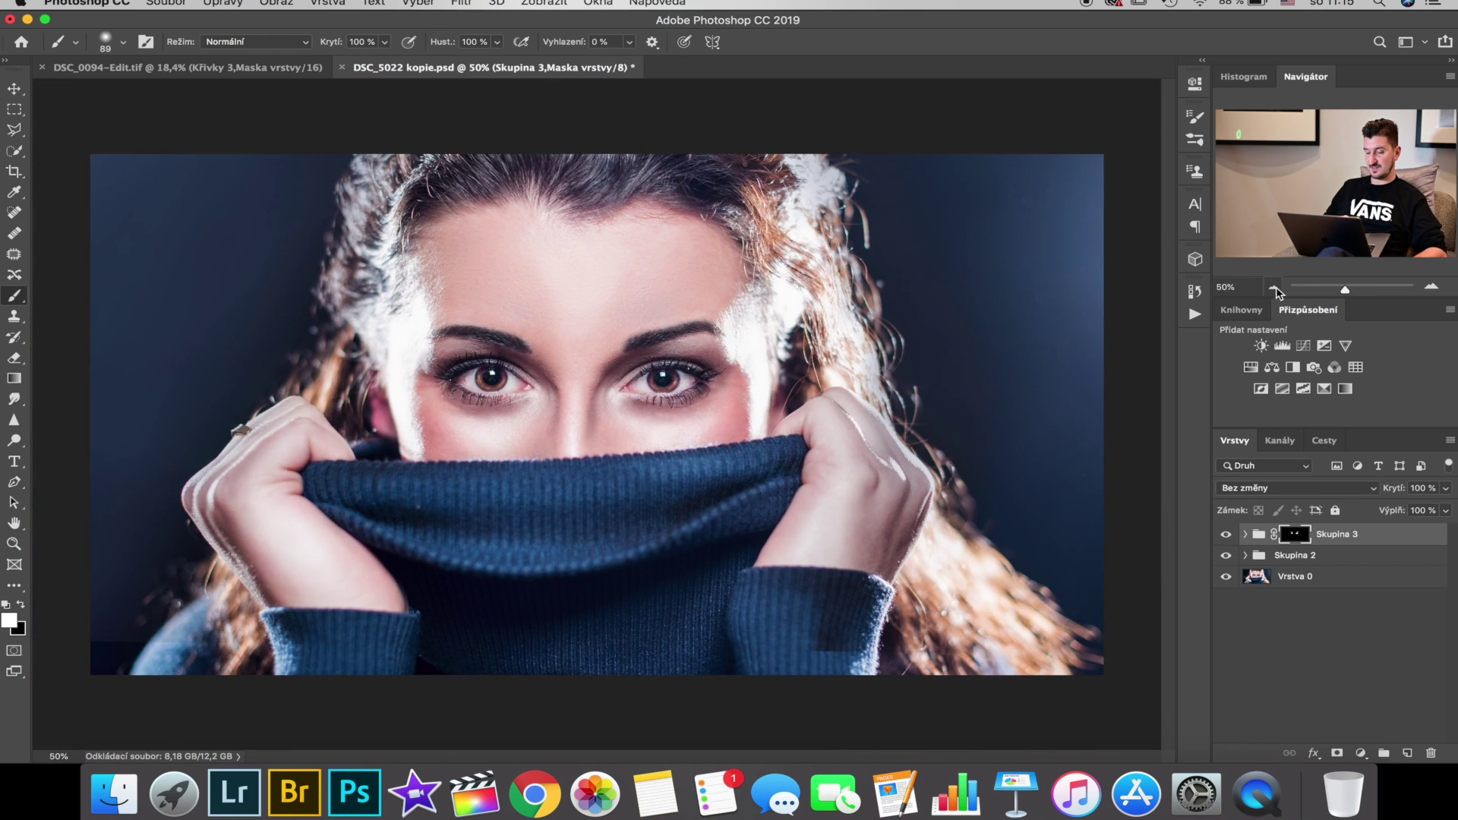